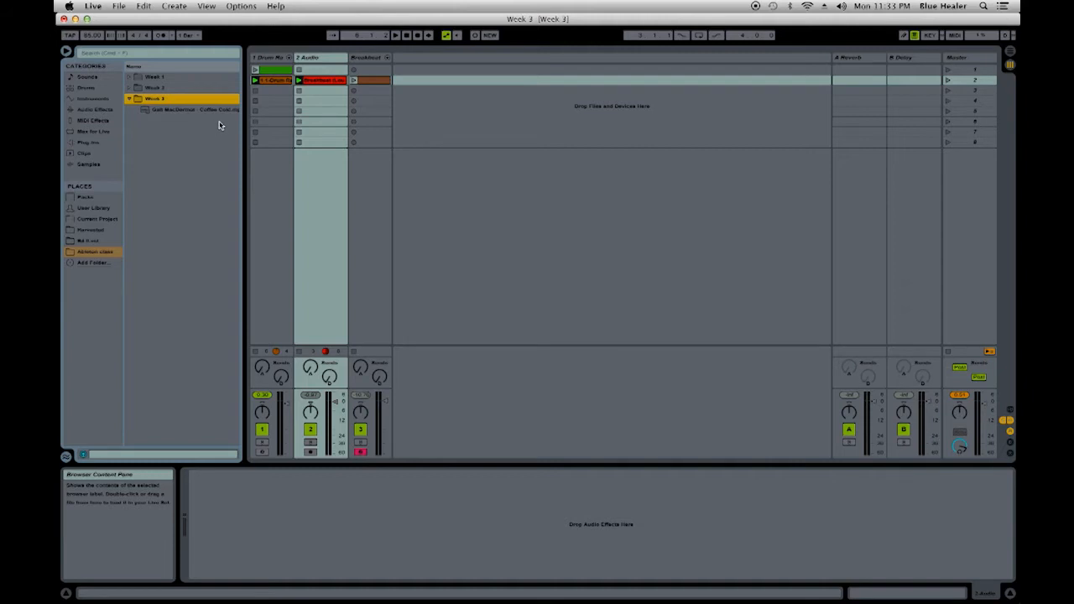
# - Load the Galt MacDermot - Coffee Cold file from the Week 3 folder into scene 2 of a new audio track and open its sample view
pyautogui.click(949, 352)
pyautogui.moveTo(148, 112); pyautogui.dragTo(438, 82)
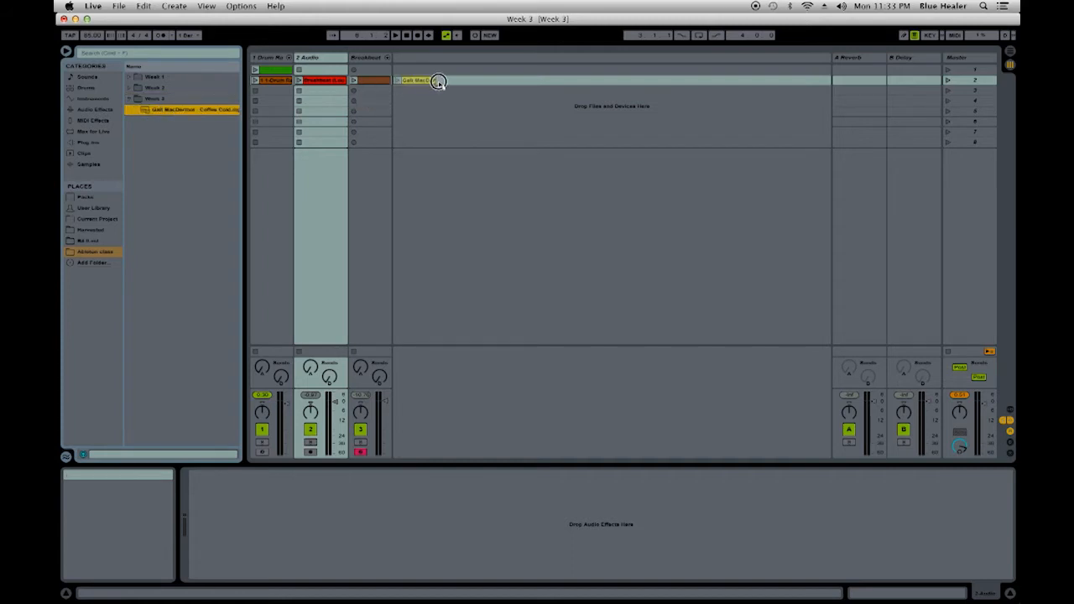
pyautogui.moveTo(438, 81); pyautogui.dragTo(436, 84)
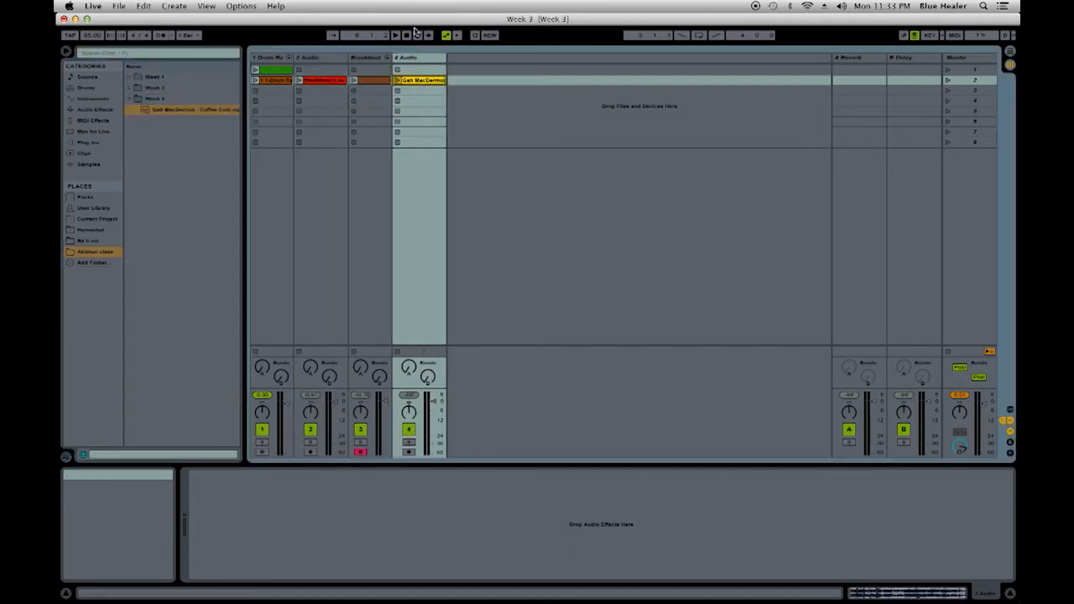
pyautogui.doubleClick(436, 81)
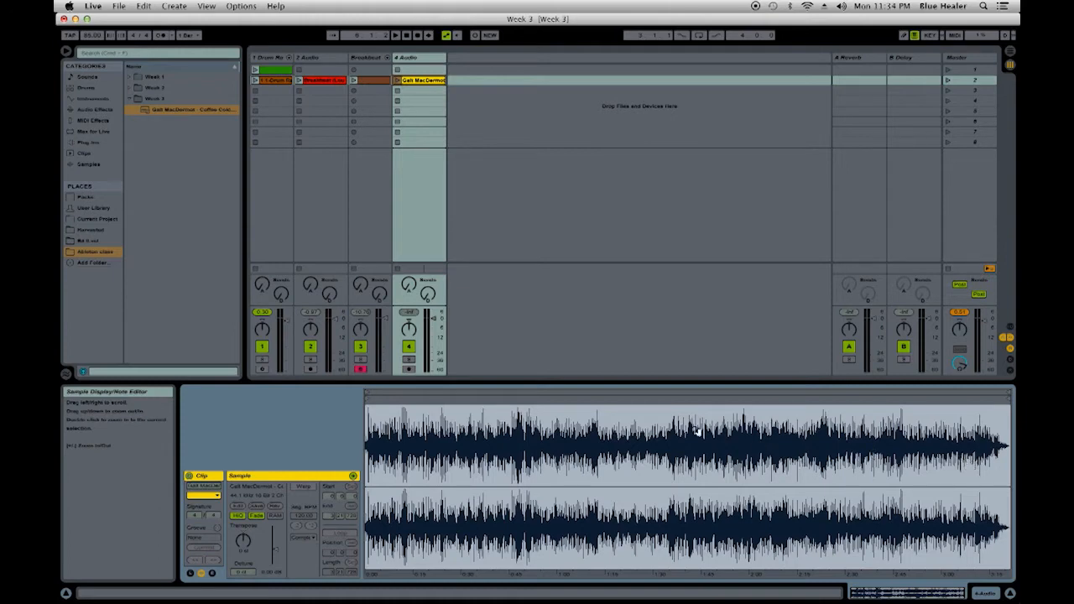
# - Toggle Warp on the song clip, leaving it off, and audition the clip's opening at its original tempo
pyautogui.click(307, 484)
pyautogui.click(307, 487)
pyautogui.click(307, 486)
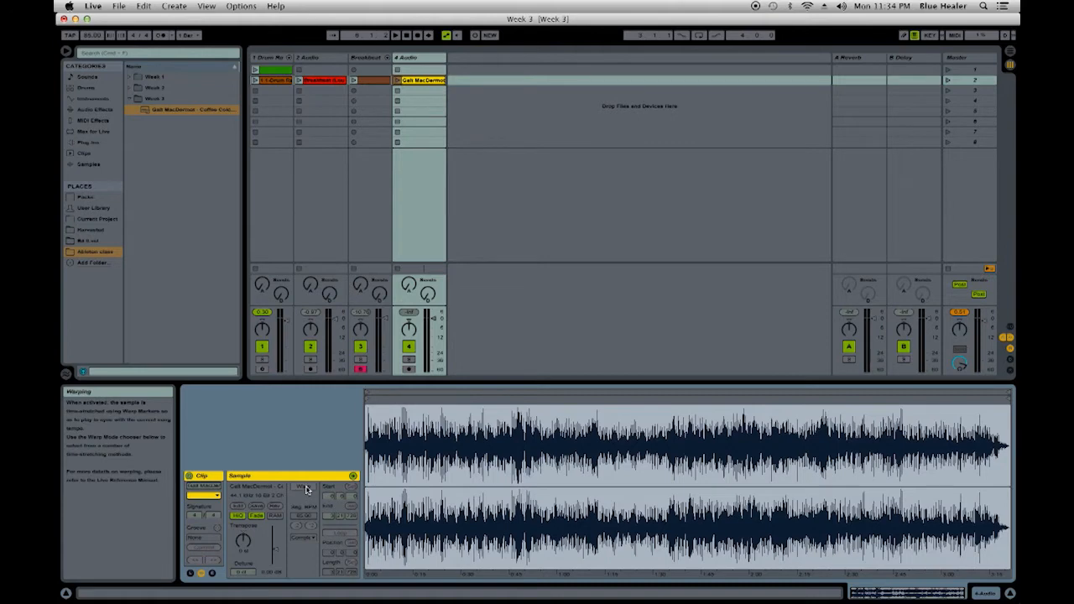
pyautogui.click(398, 80)
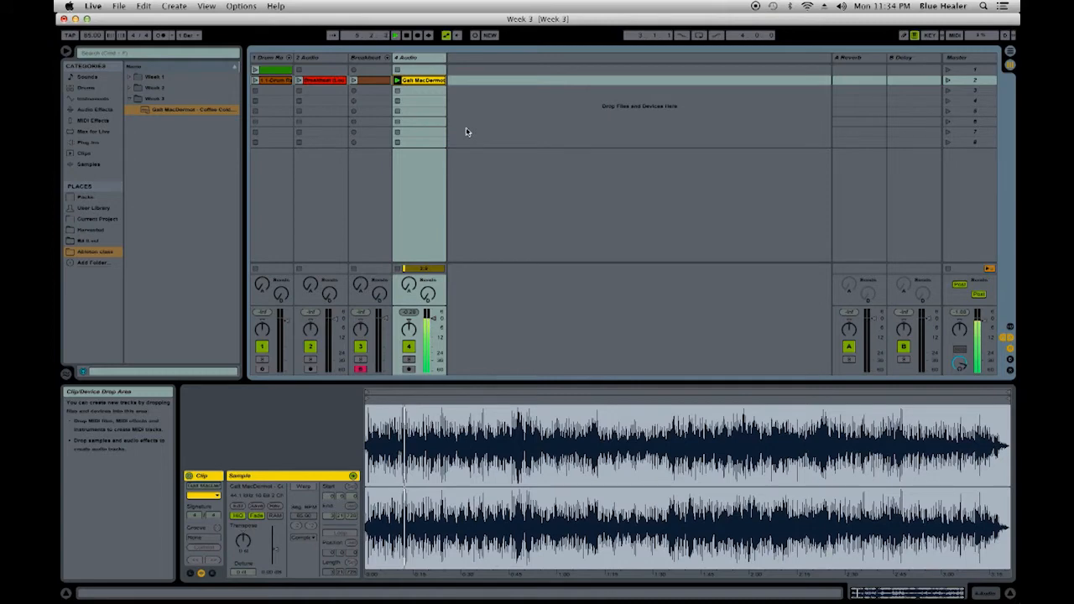
pyautogui.press('space')
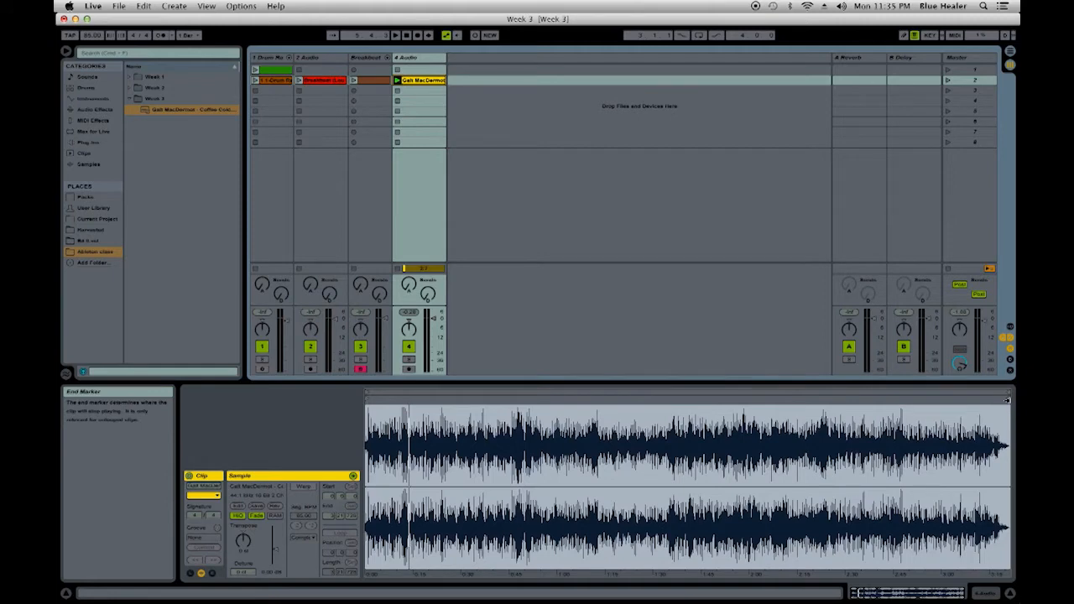
pyautogui.moveTo(1007, 400)
pyautogui.mouseDown()
pyautogui.moveTo(666, 443)
pyautogui.moveTo(433, 448)
pyautogui.moveTo(418, 461)
pyautogui.mouseUp()
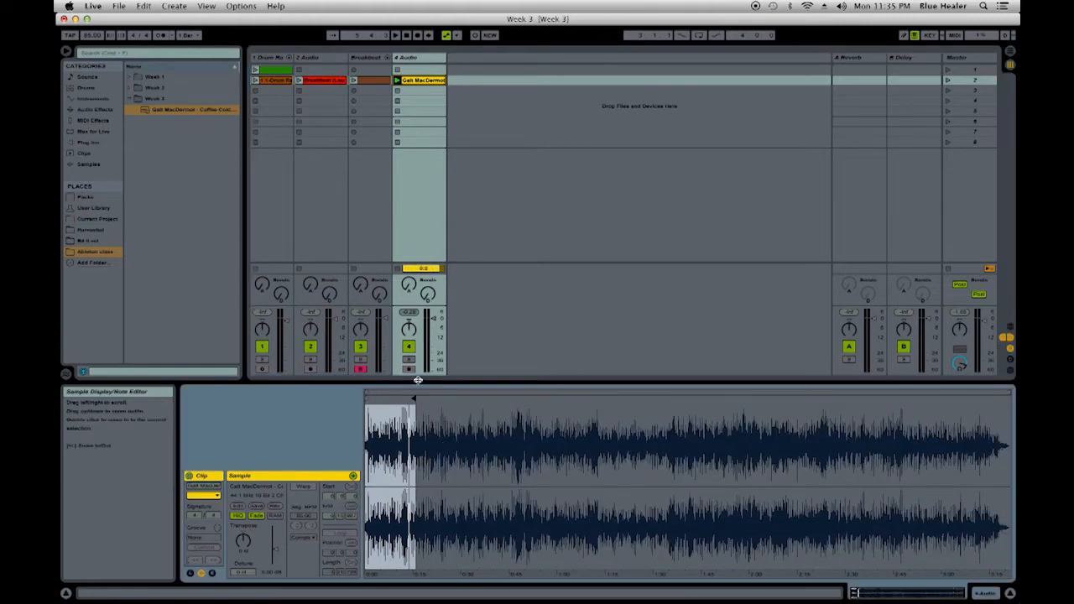
pyautogui.moveTo(411, 398); pyautogui.dragTo(1010, 393)
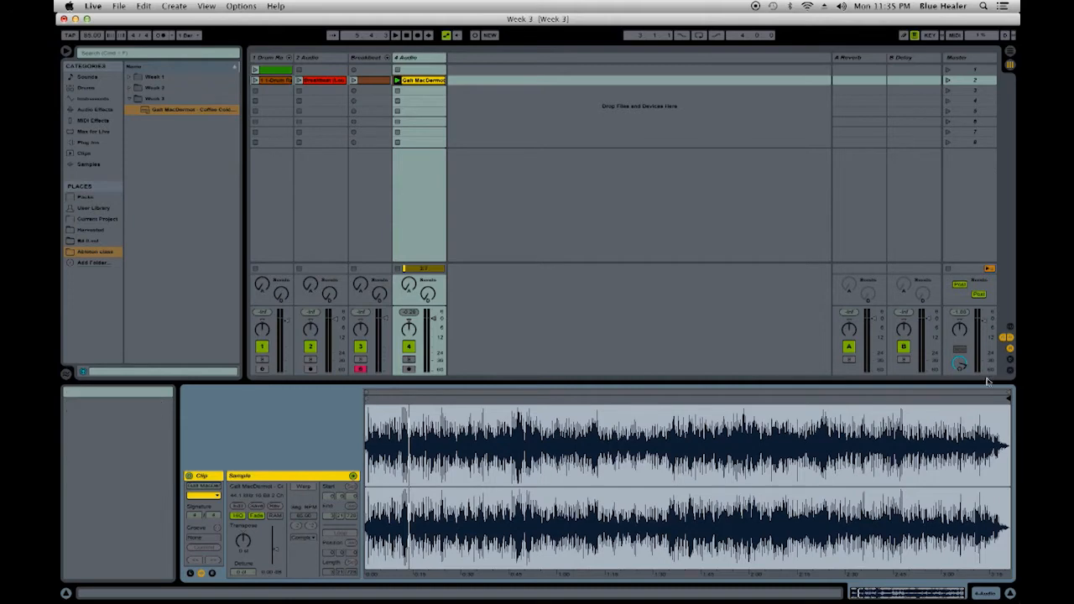
pyautogui.moveTo(1008, 391)
pyautogui.mouseDown()
pyautogui.moveTo(981, 395)
pyautogui.moveTo(1008, 392)
pyautogui.mouseUp()
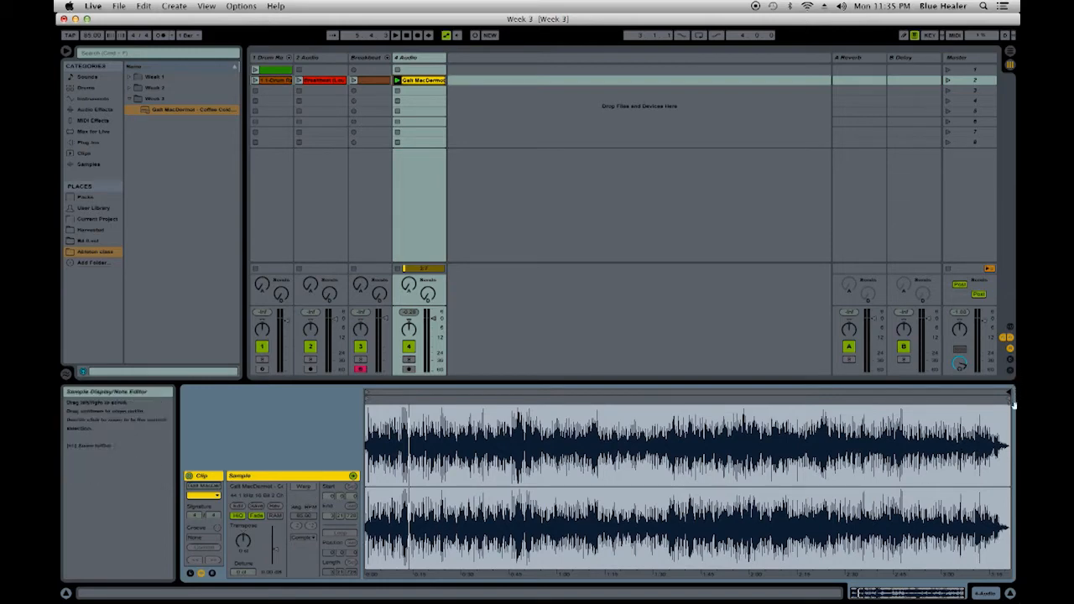
# - Move the song clip's end marker back to about 0:20 so only the opening section plays
pyautogui.moveTo(1005, 401); pyautogui.dragTo(427, 405)
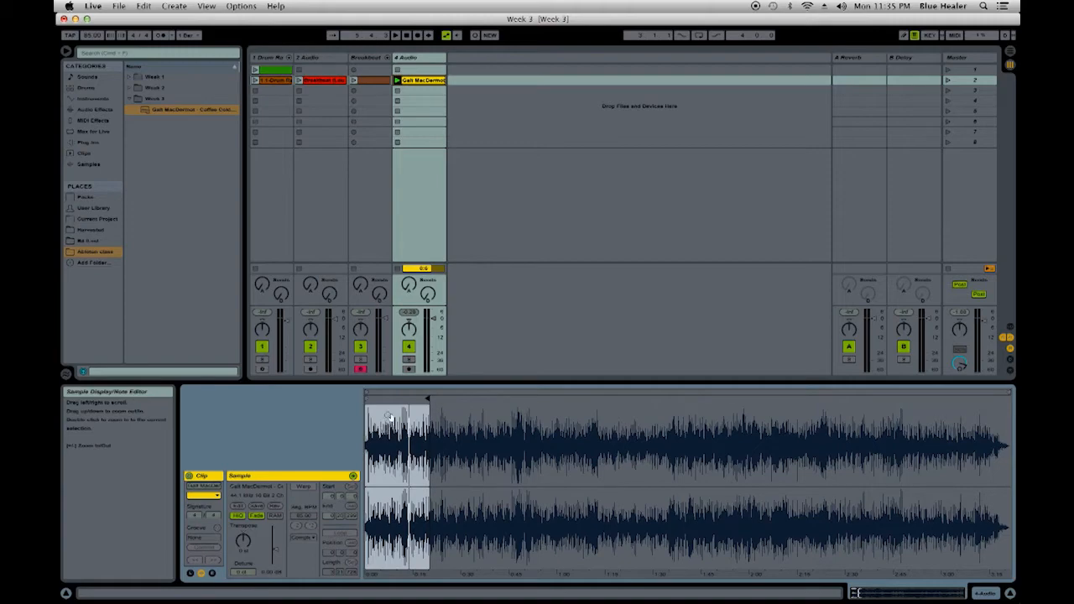
pyautogui.moveTo(389, 417); pyautogui.dragTo(469, 462)
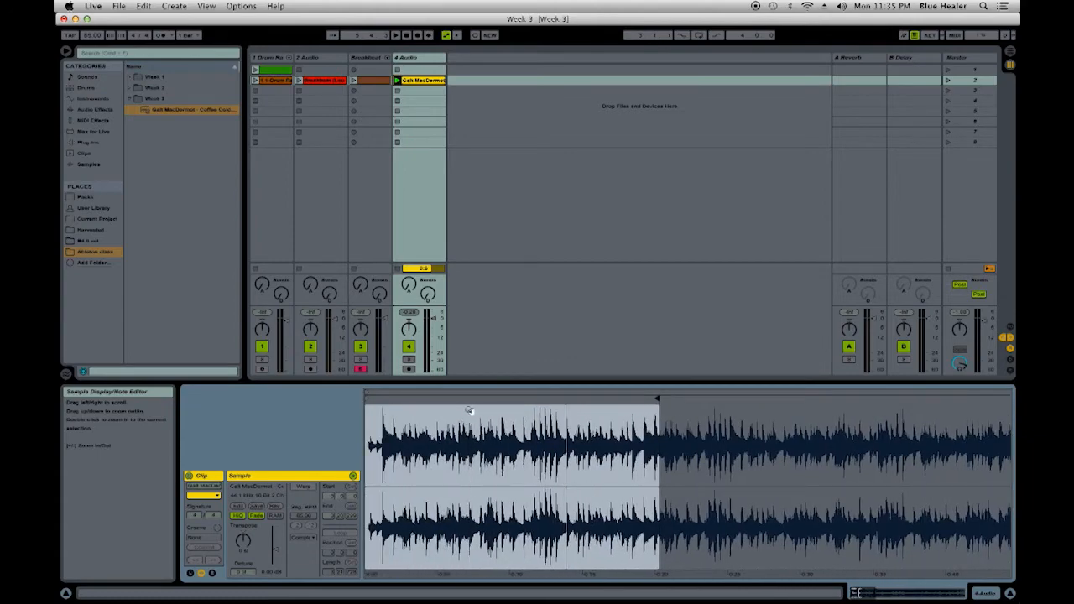
pyautogui.moveTo(469, 417); pyautogui.dragTo(470, 402)
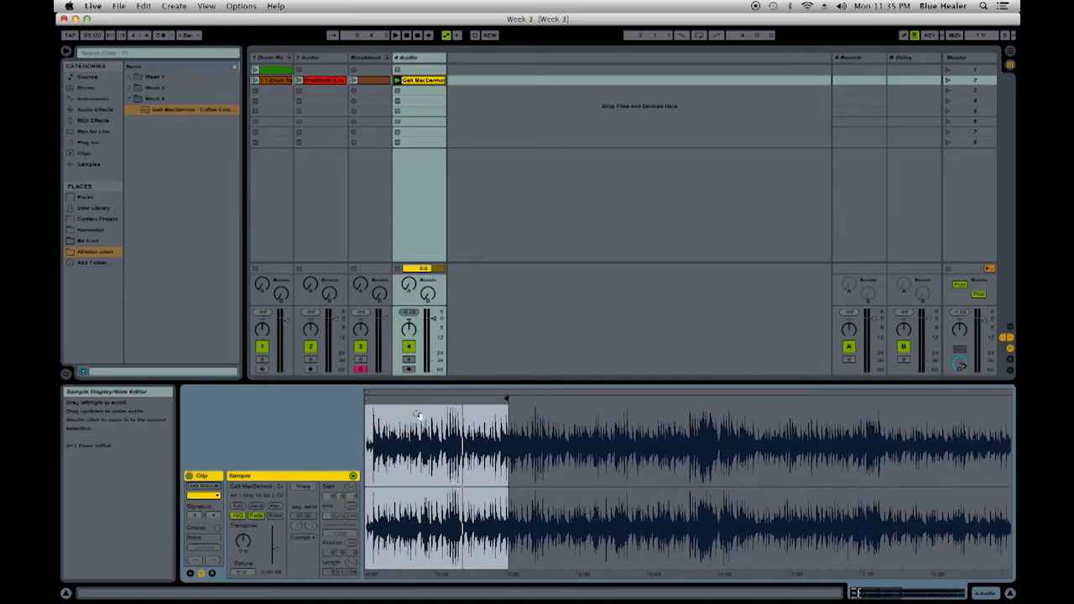
pyautogui.moveTo(418, 413); pyautogui.dragTo(418, 433)
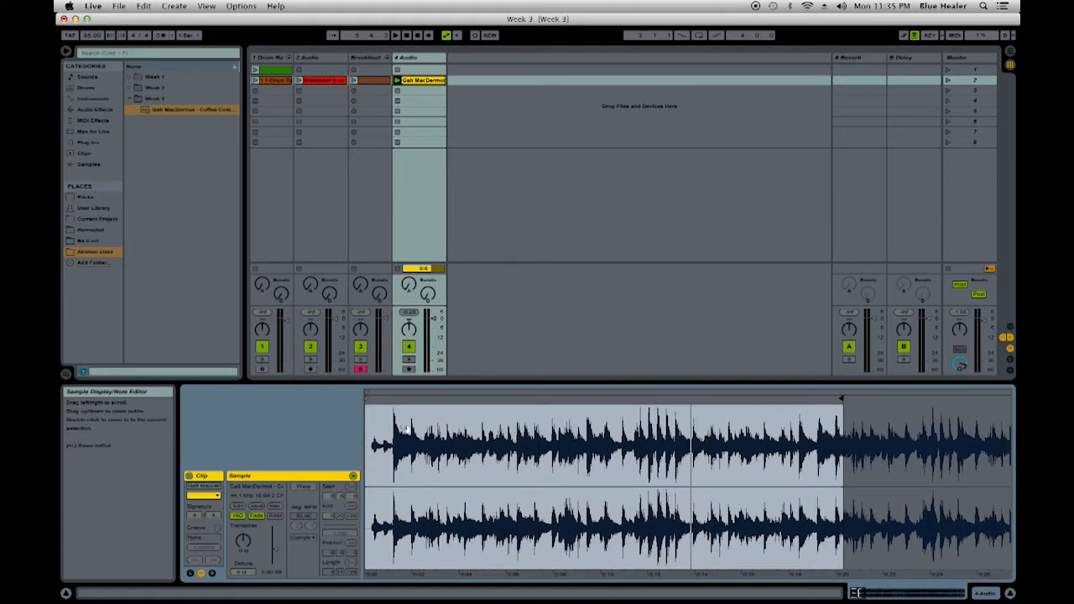
# - Audition the intro and move the clip's start marker to the onset of the first loud beat, at about 0:01.200
pyautogui.click(397, 81)
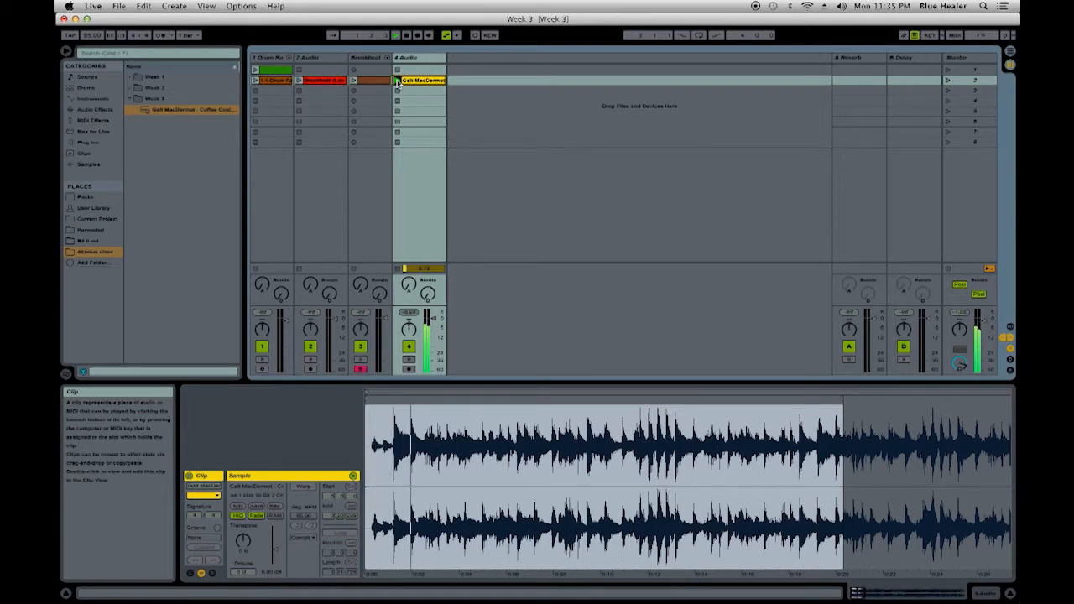
pyautogui.moveTo(384, 430); pyautogui.dragTo(394, 495)
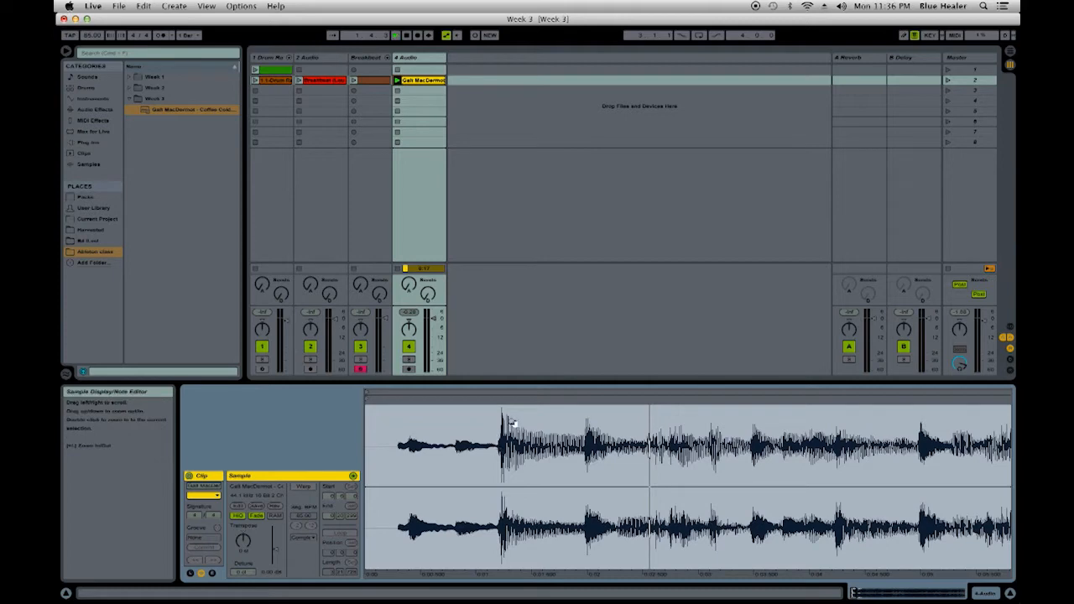
pyautogui.press('space')
pyautogui.press('space')
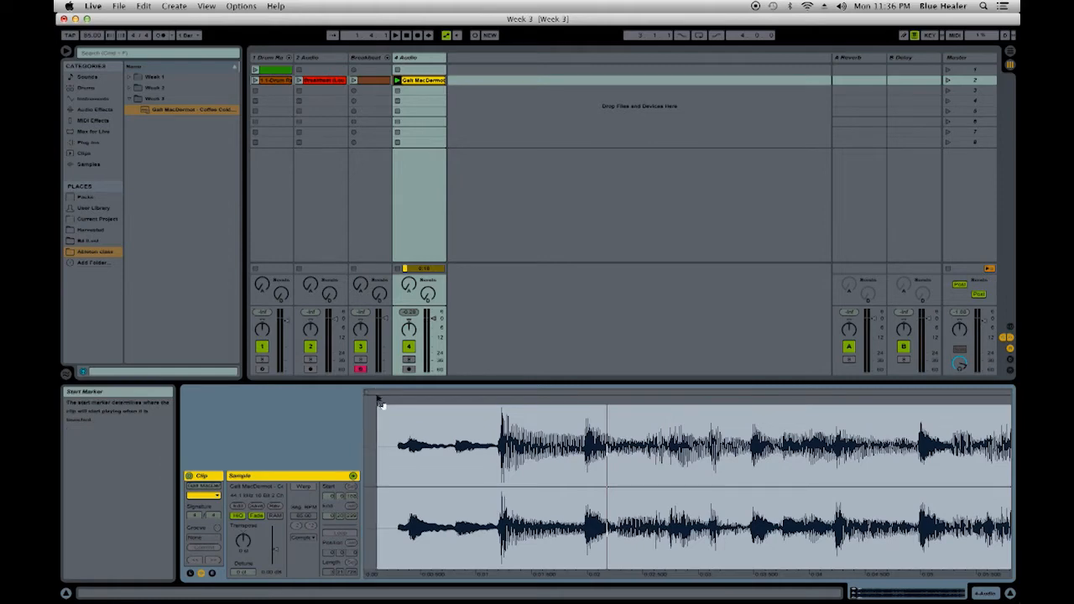
pyautogui.moveTo(377, 396)
pyautogui.mouseDown()
pyautogui.moveTo(496, 401)
pyautogui.moveTo(497, 512)
pyautogui.mouseUp()
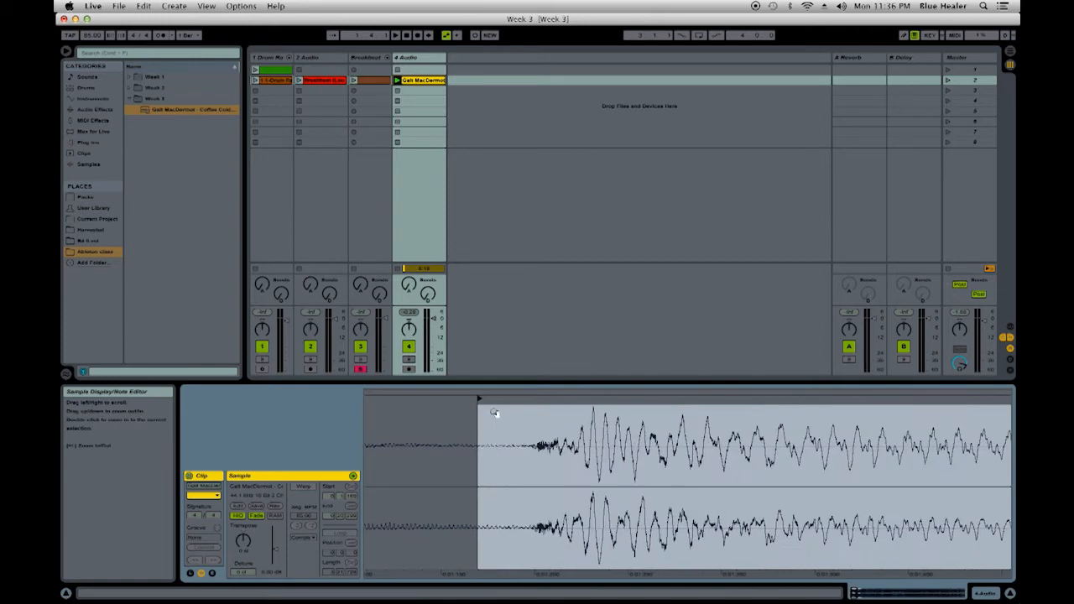
pyautogui.moveTo(479, 400); pyautogui.dragTo(533, 400)
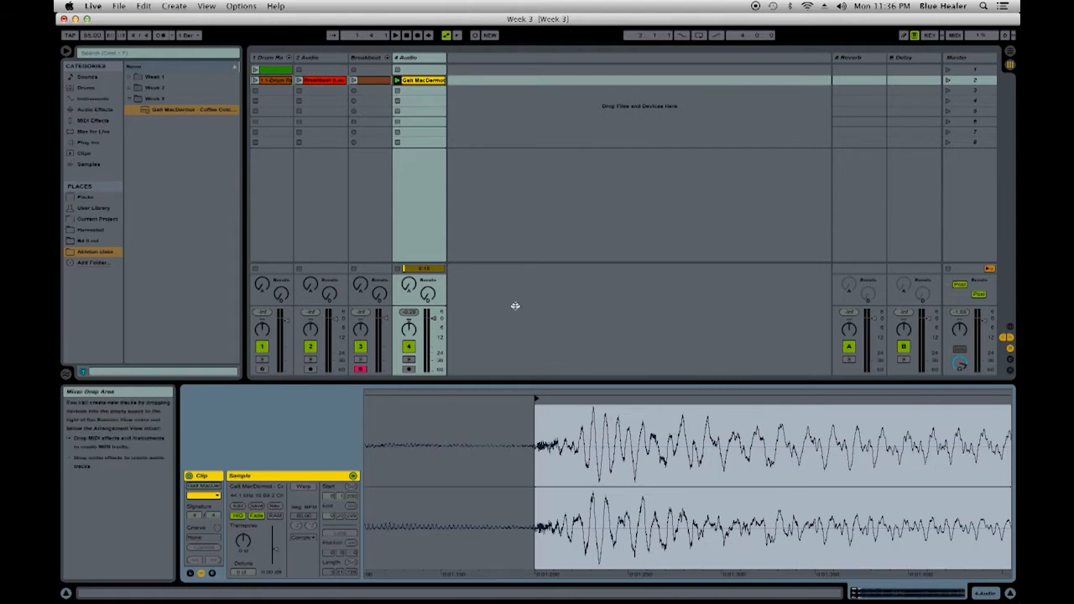
# - Compare playback with the start marker slightly past the beat's attack, and return the marker to the onset
pyautogui.press('space')
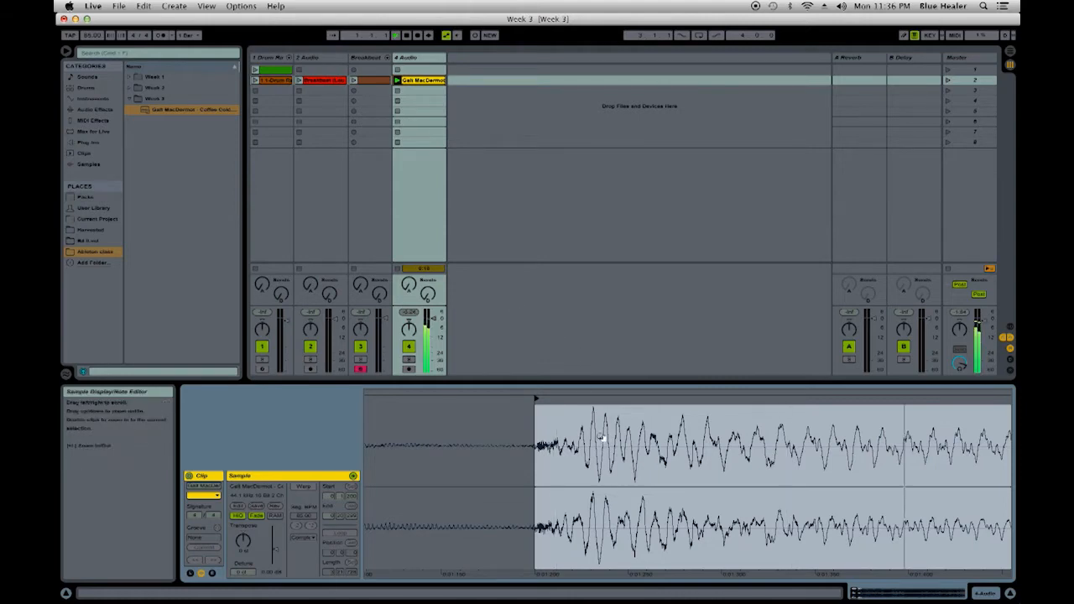
pyautogui.moveTo(535, 399); pyautogui.dragTo(561, 397)
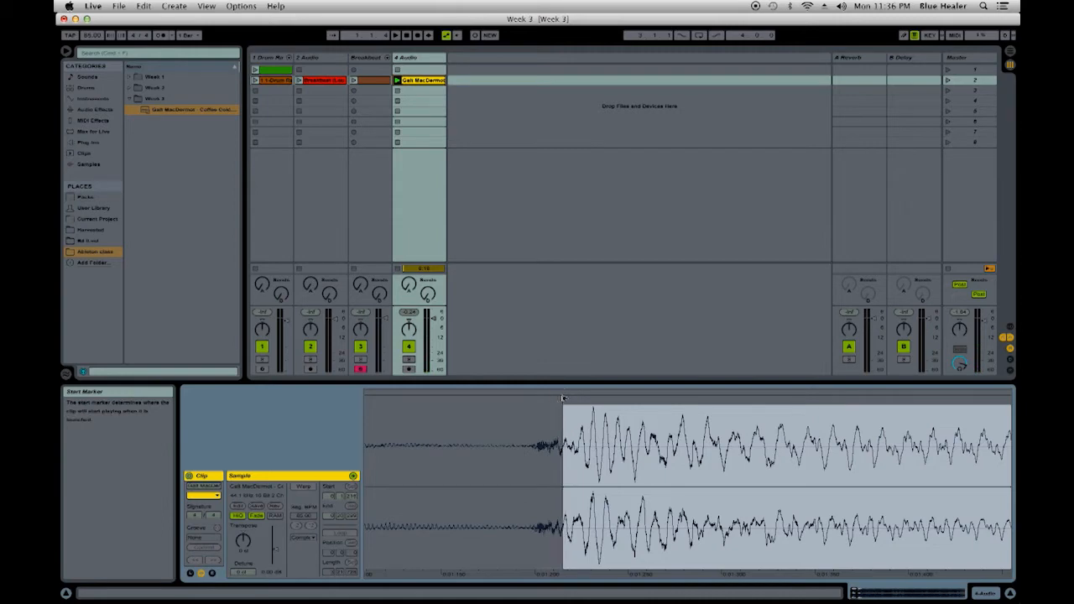
pyautogui.press('space')
pyautogui.moveTo(563, 399); pyautogui.dragTo(535, 400)
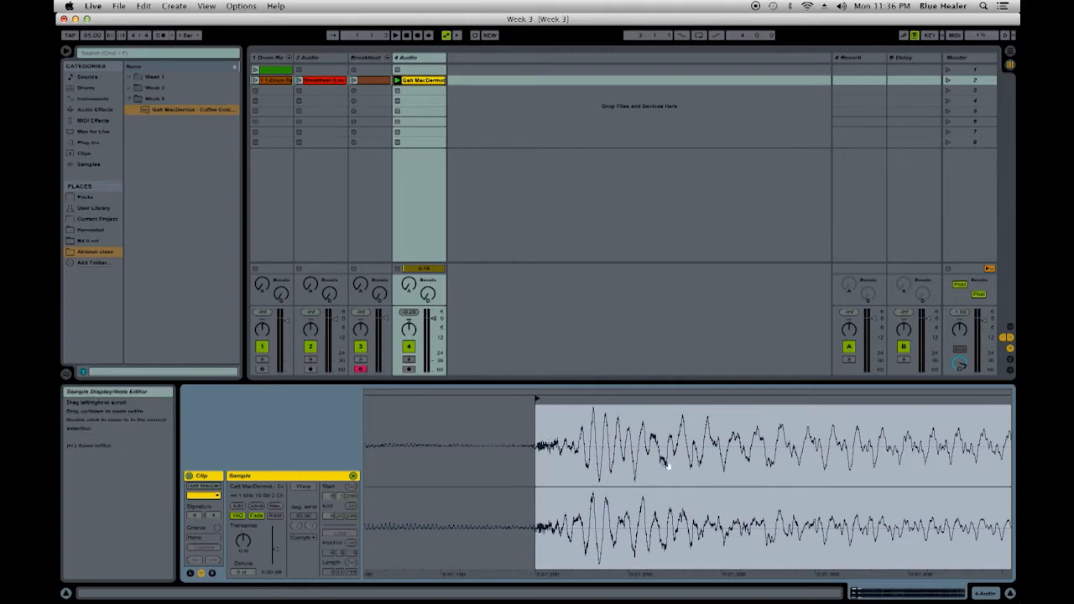
# - Try cropping the sample to the section between the start and end markers, and undo the crop
pyautogui.moveTo(655, 423); pyautogui.dragTo(407, 422)
pyautogui.rightClick(538, 432)
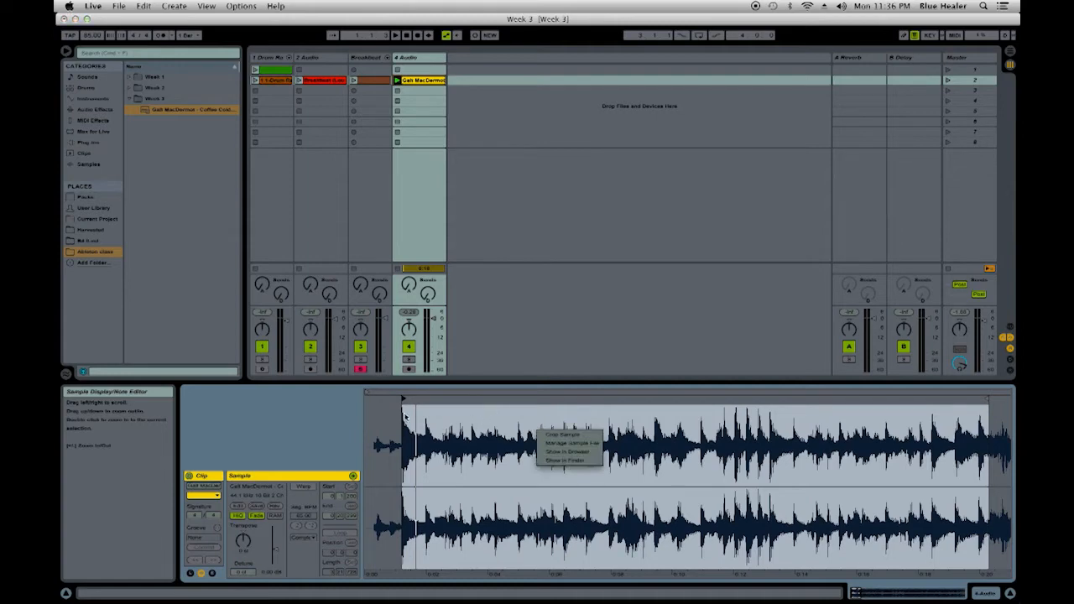
pyautogui.click(564, 436)
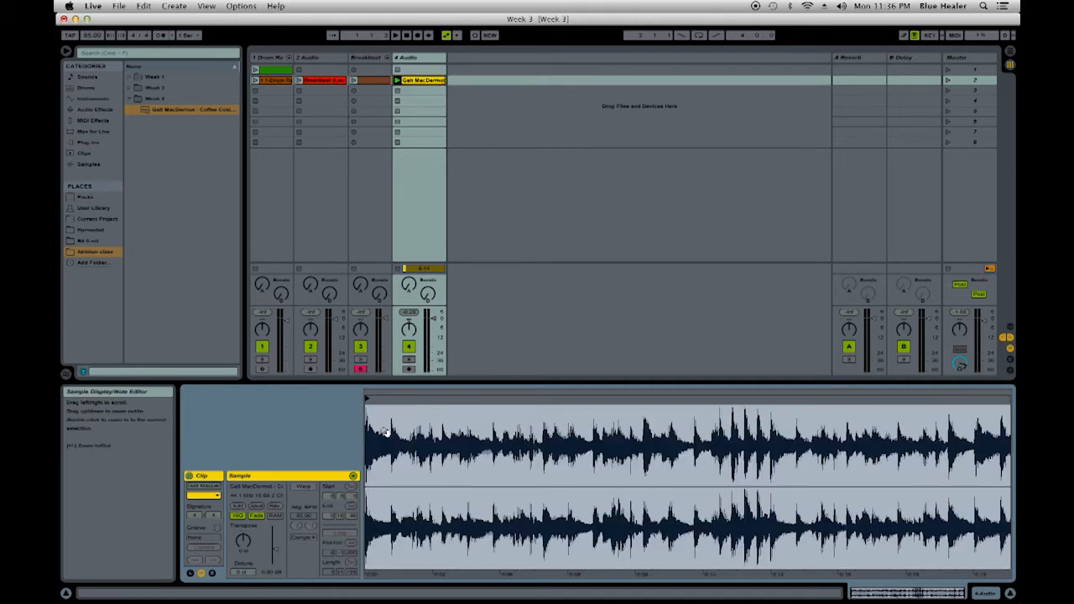
pyautogui.press('super+z')
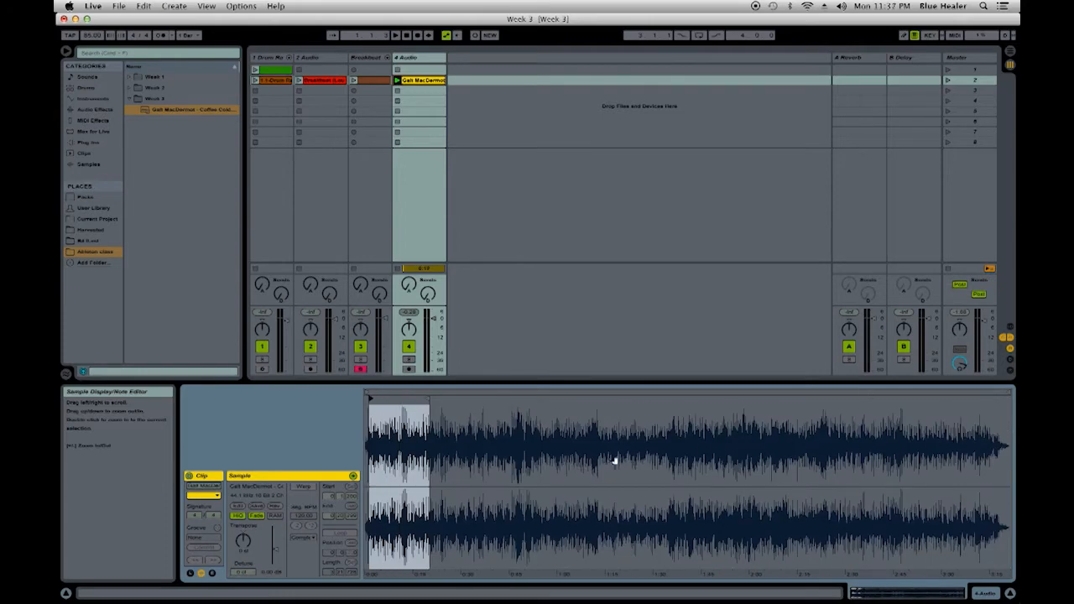
# - Crop the sample to the section between the start and end markers
pyautogui.doubleClick(376, 427)
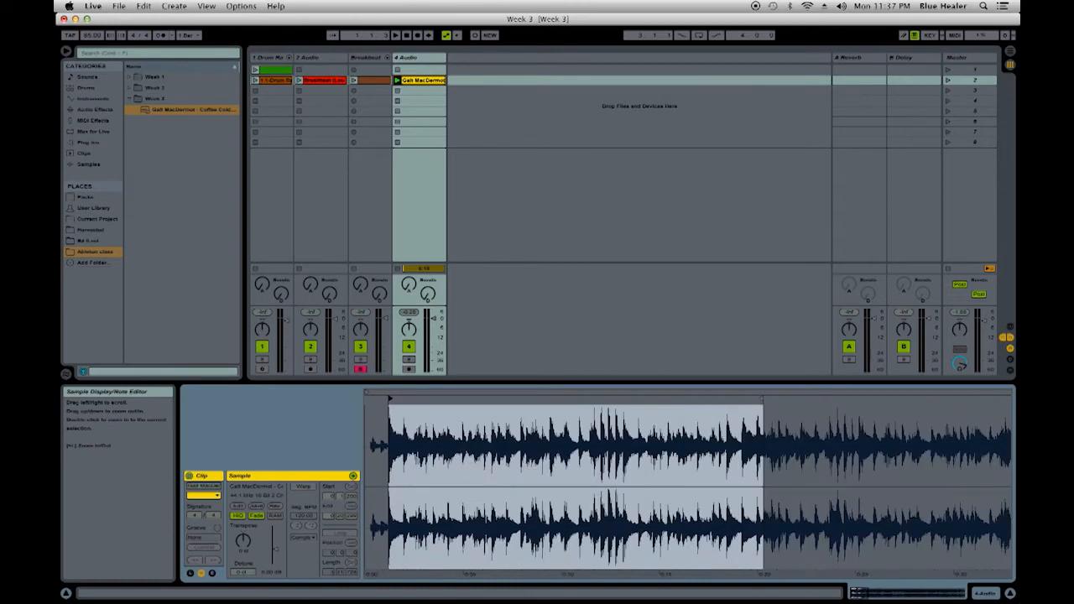
pyautogui.rightClick(474, 430)
pyautogui.click(483, 432)
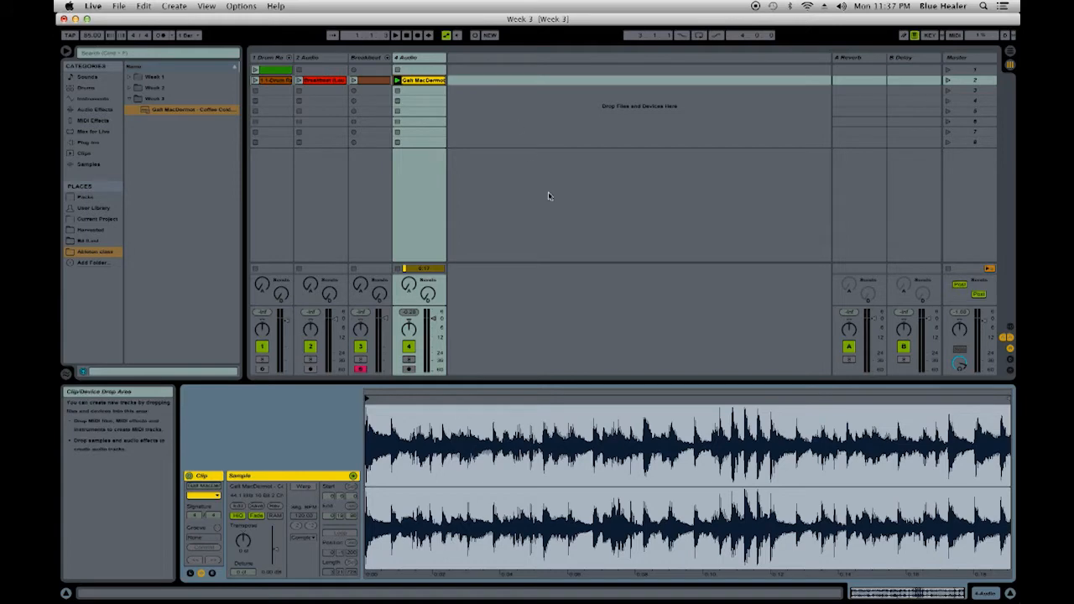
# - Audition the cropped sample and move its end marker to the beat just before 0:12
pyautogui.press('space')
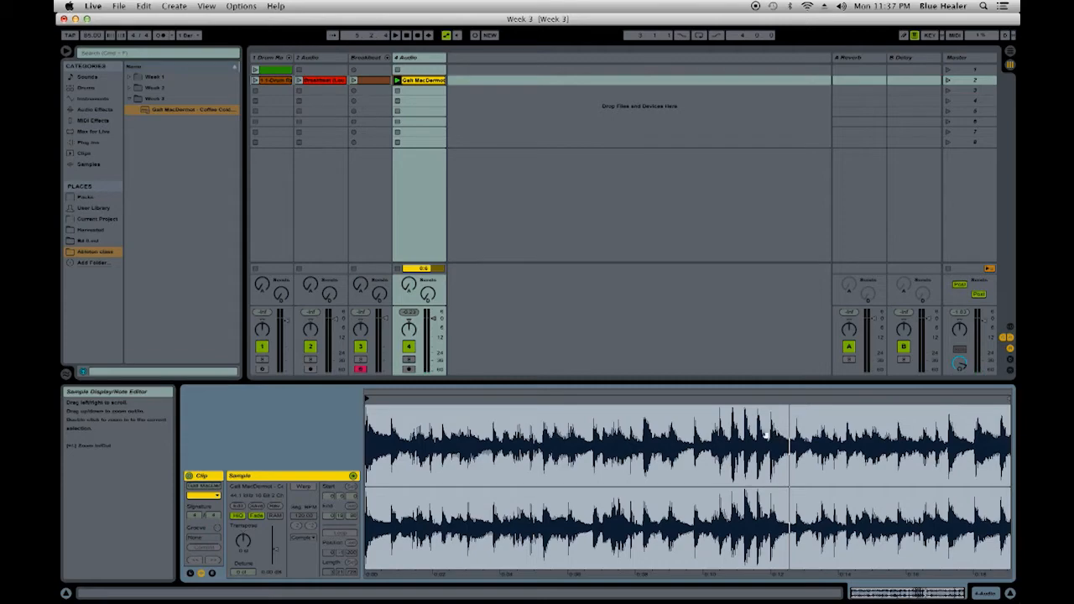
pyautogui.moveTo(1010, 397)
pyautogui.mouseDown()
pyautogui.moveTo(772, 415)
pyautogui.moveTo(798, 417)
pyautogui.moveTo(844, 413)
pyautogui.moveTo(774, 405)
pyautogui.moveTo(763, 426)
pyautogui.moveTo(763, 377)
pyautogui.moveTo(876, 365)
pyautogui.moveTo(872, 357)
pyautogui.mouseUp()
pyautogui.moveTo(848, 429); pyautogui.dragTo(846, 427)
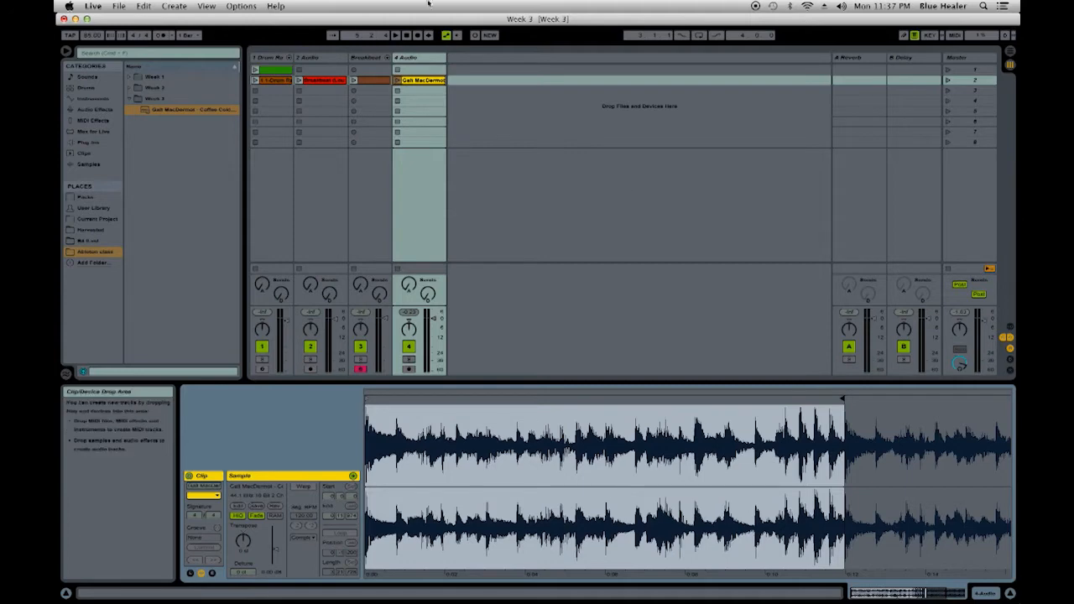
# - Audition the shortened clip and crop its sample to the new end marker
pyautogui.click(398, 80)
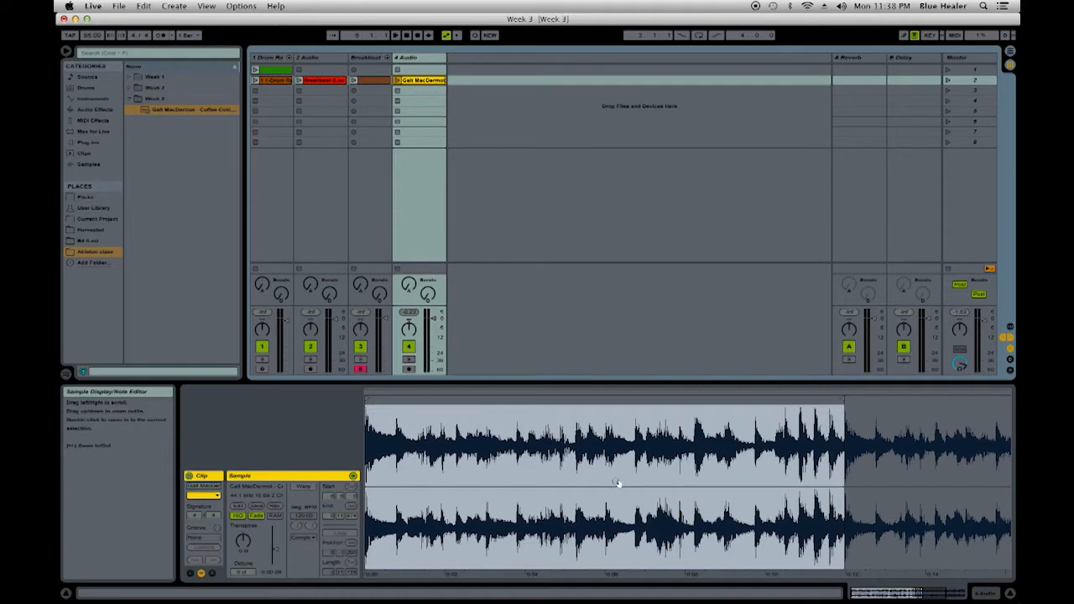
pyautogui.rightClick(606, 450)
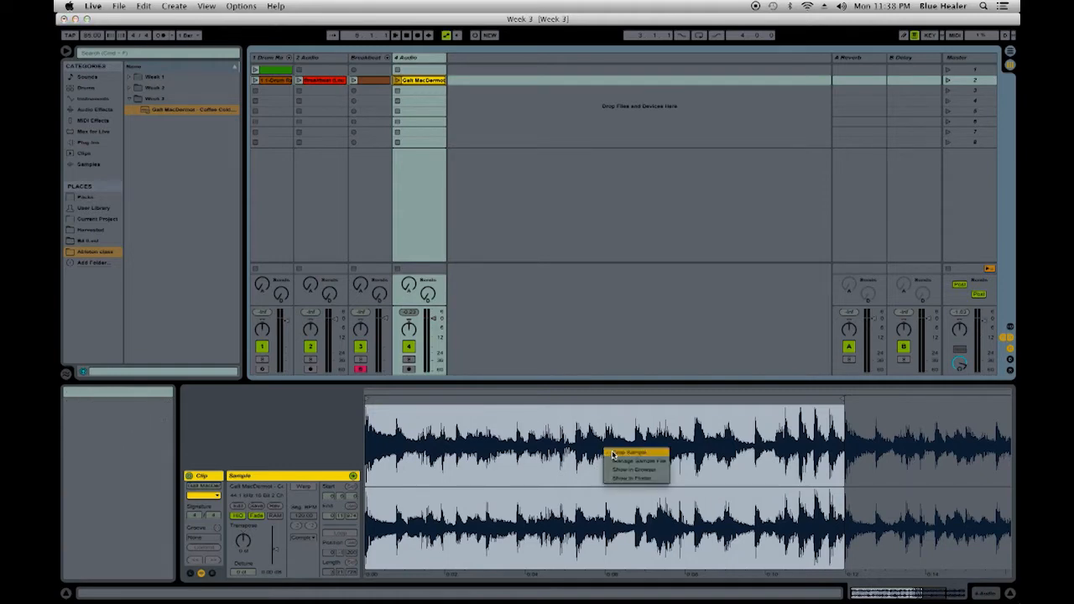
pyautogui.click(614, 453)
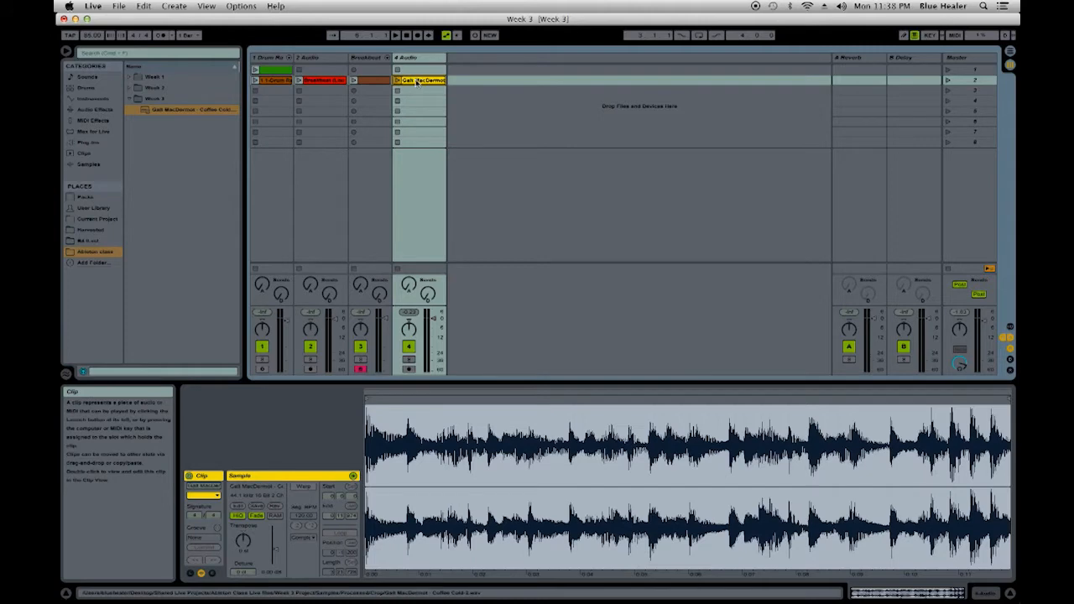
# - Play the scene 2 drum clip briefly and stop it, and enable Warp on the cropped song clip
pyautogui.click(255, 81)
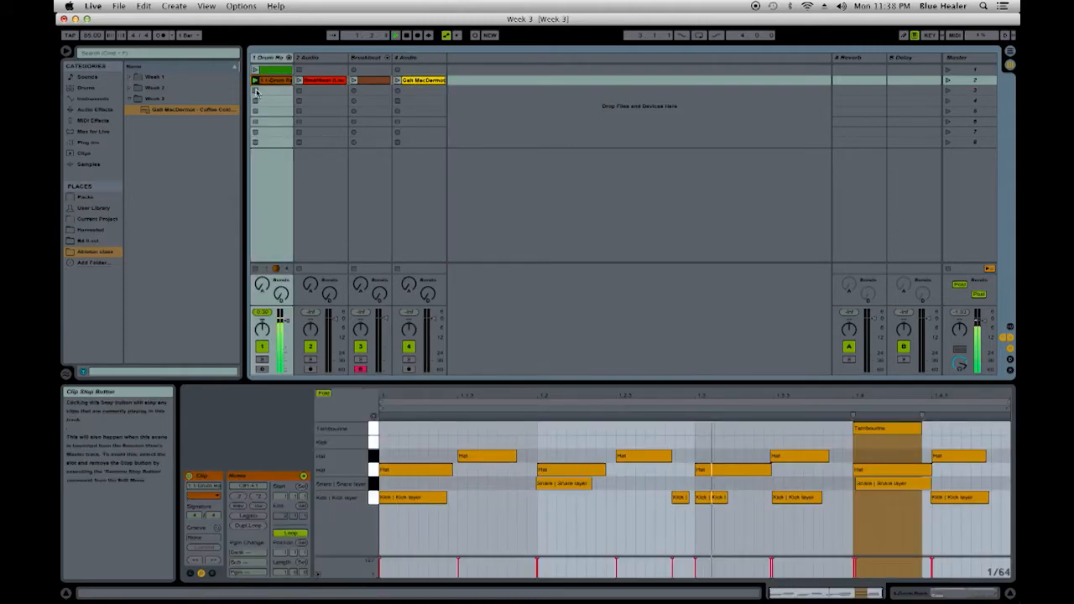
pyautogui.click(256, 91)
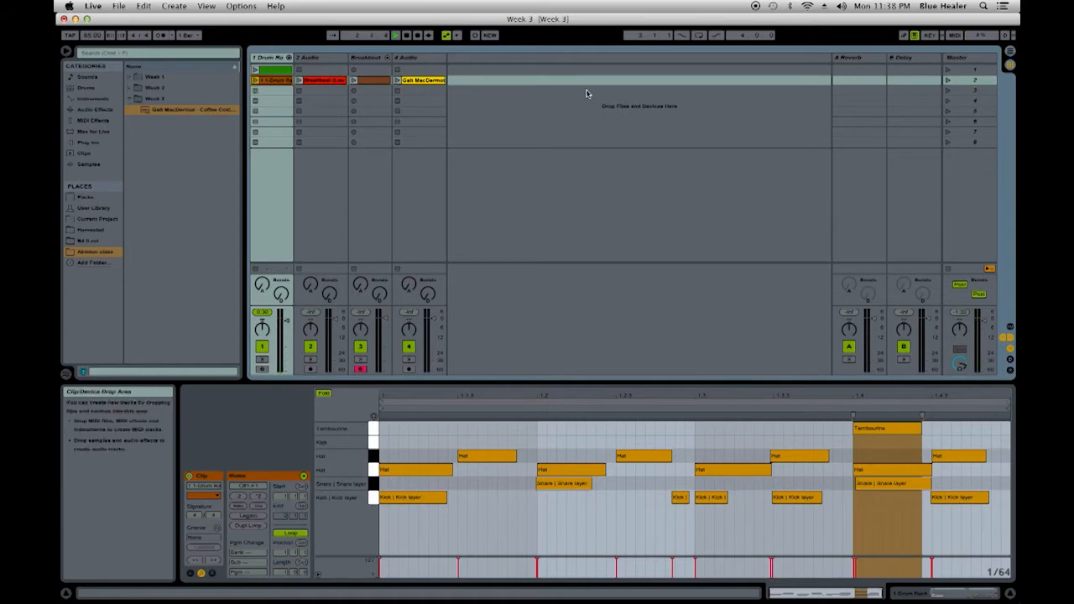
pyautogui.click(420, 80)
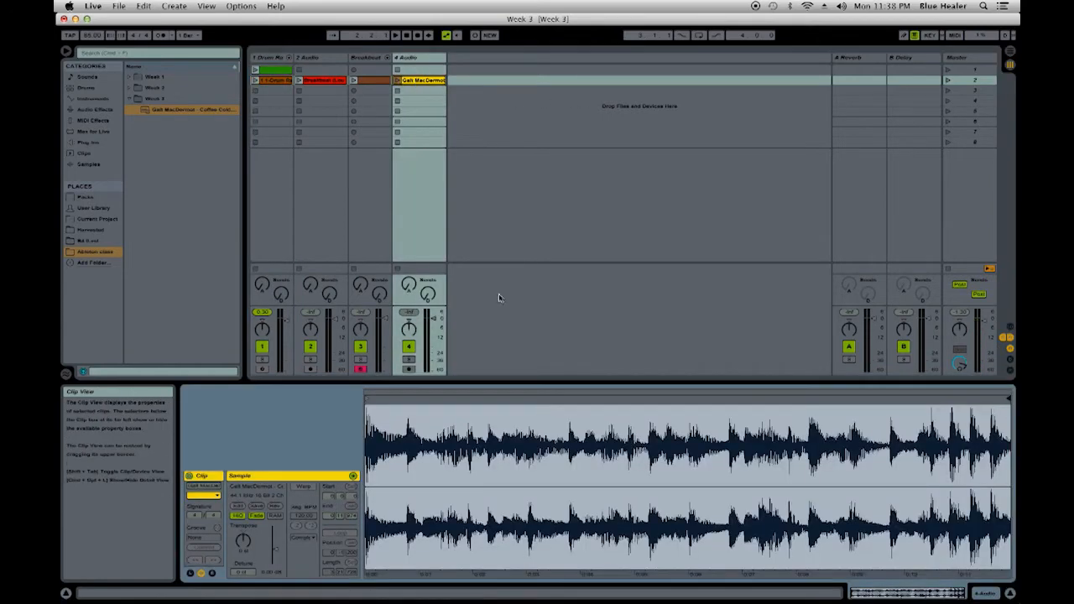
pyautogui.click(304, 489)
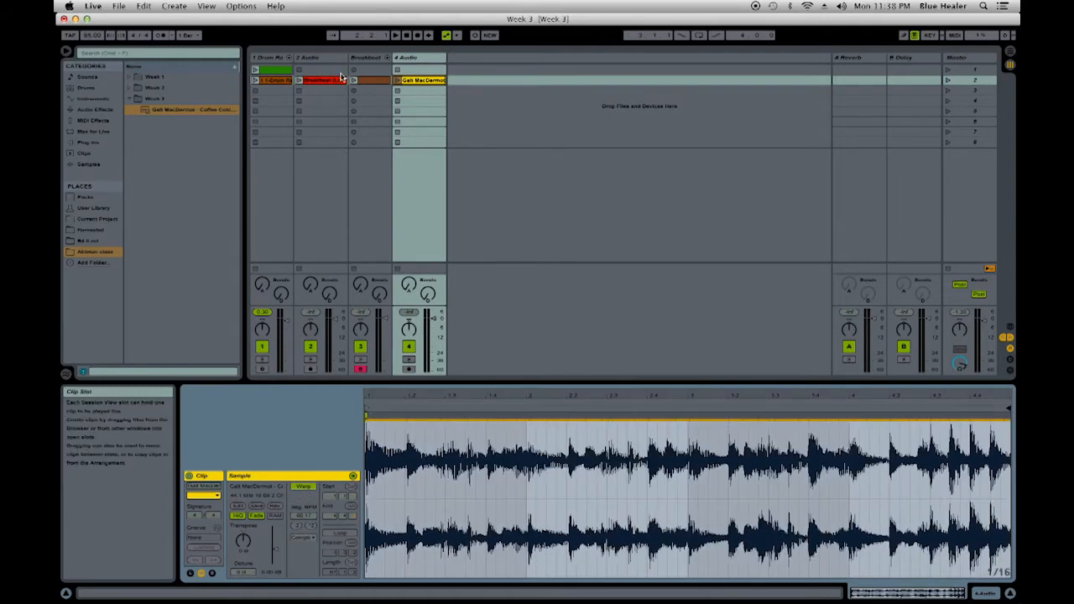
# - Warp the song clip as a 4-bar loop and check how its waveform lines up with bar 2
pyautogui.rightClick(614, 464)
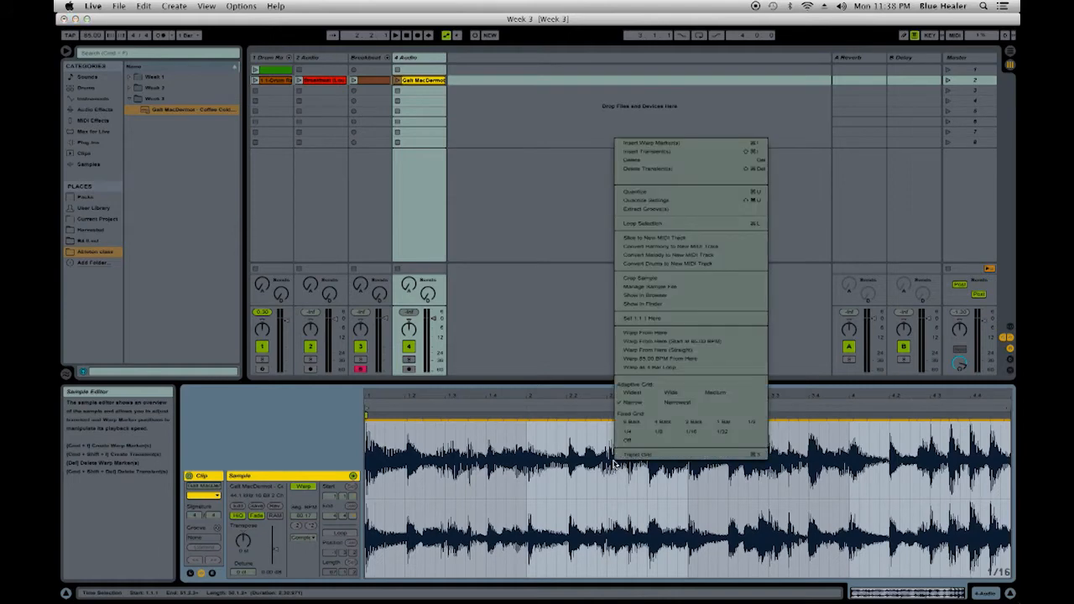
pyautogui.click(701, 368)
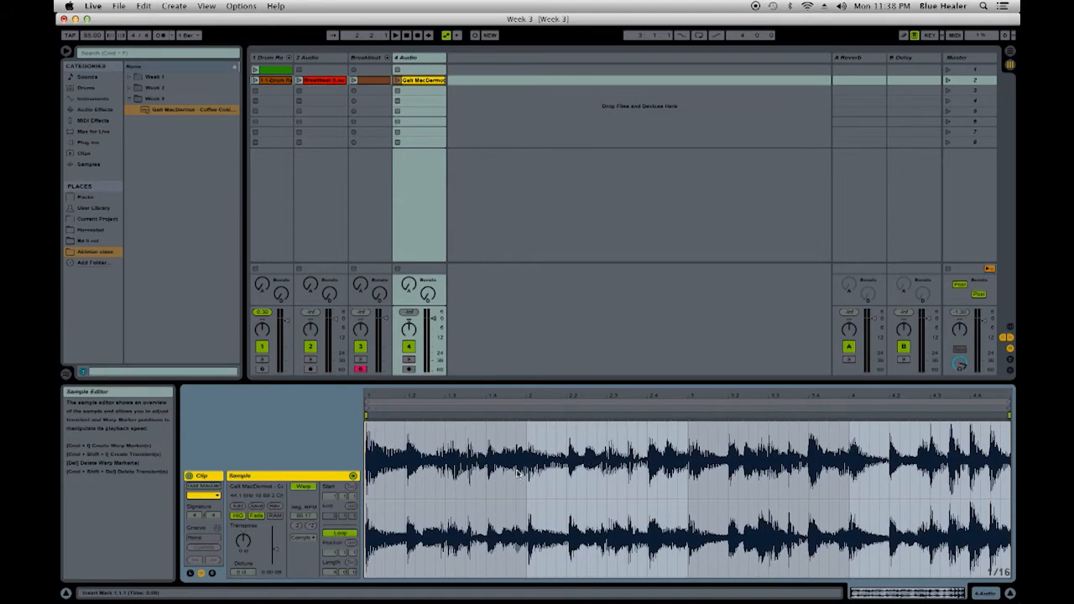
pyautogui.moveTo(528, 395); pyautogui.dragTo(529, 414)
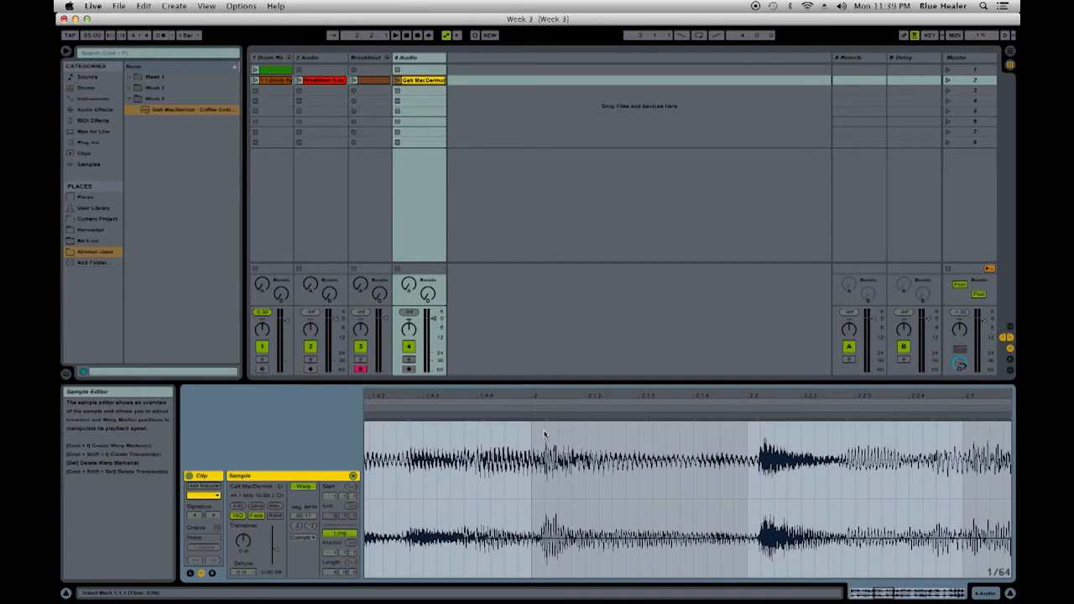
pyautogui.moveTo(528, 392); pyautogui.dragTo(528, 360)
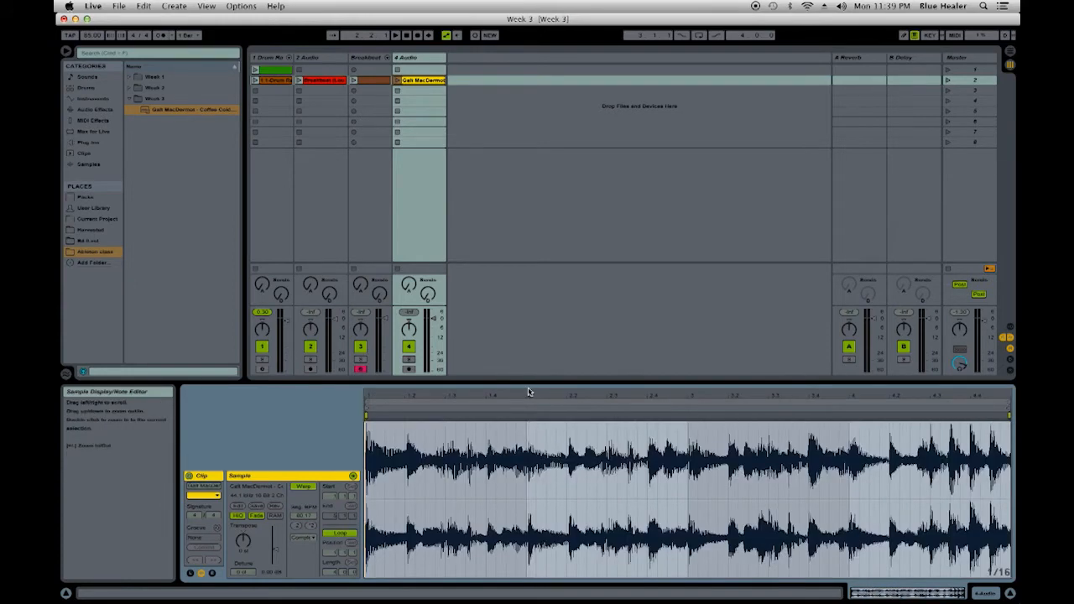
# - Audition the looped song clip against the metronome and set its warp mode to Complex
pyautogui.click(164, 40)
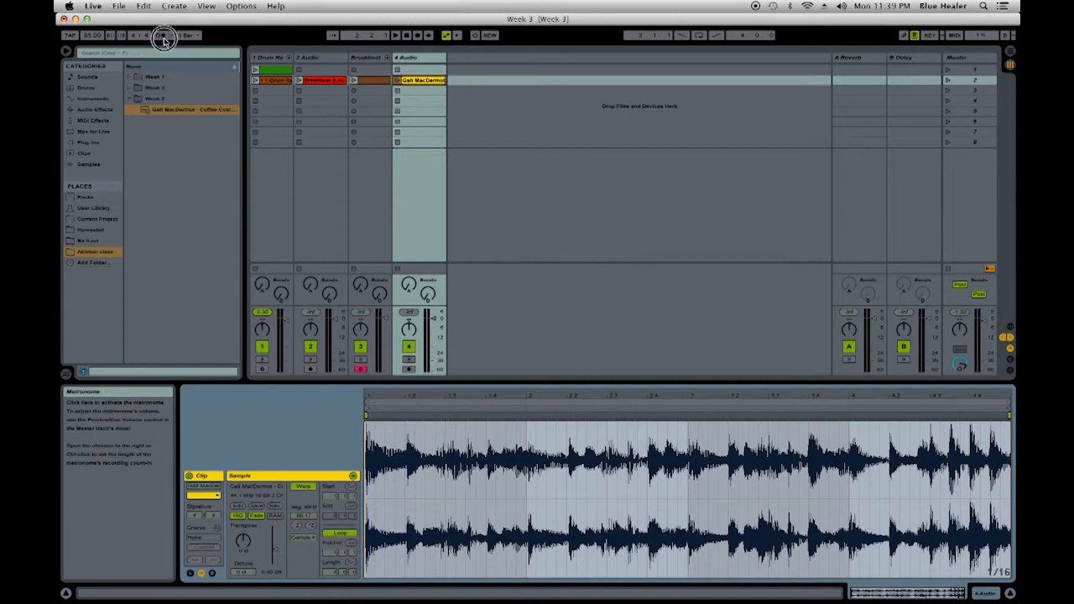
pyautogui.click(397, 80)
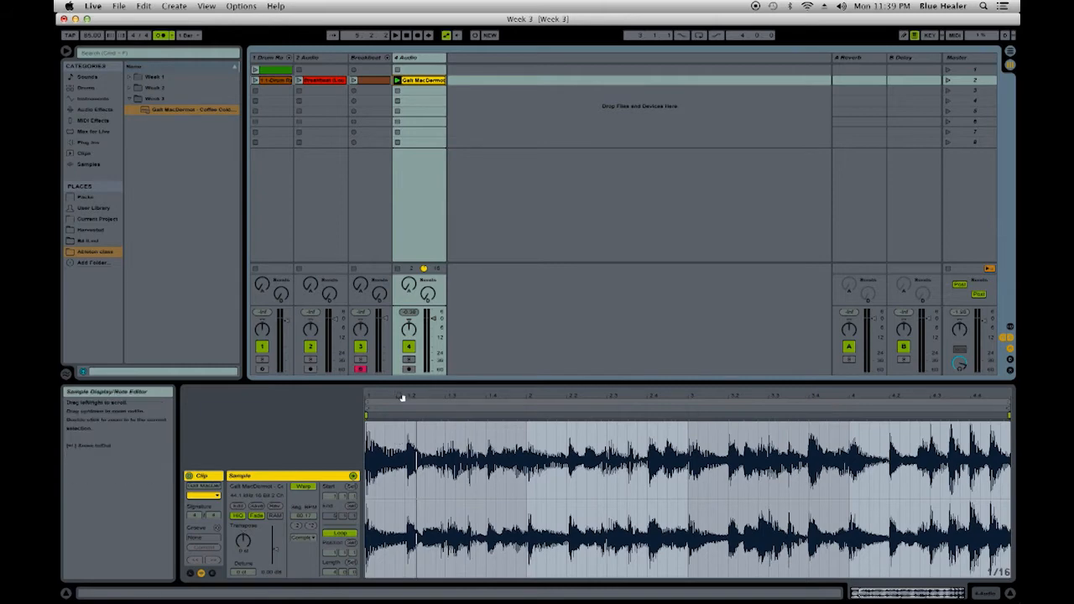
pyautogui.click(304, 537)
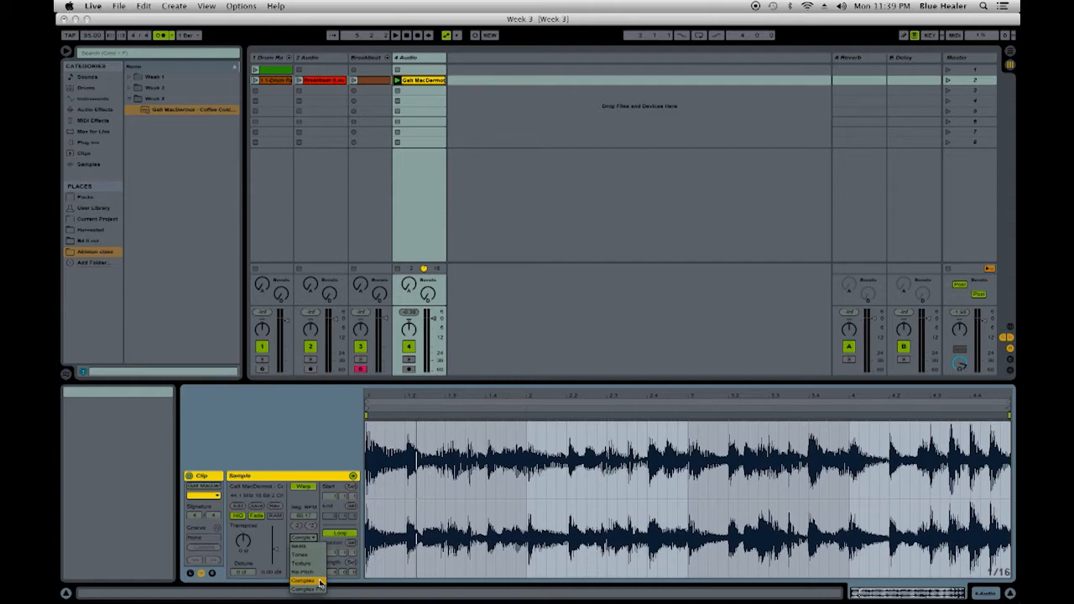
pyautogui.click(320, 582)
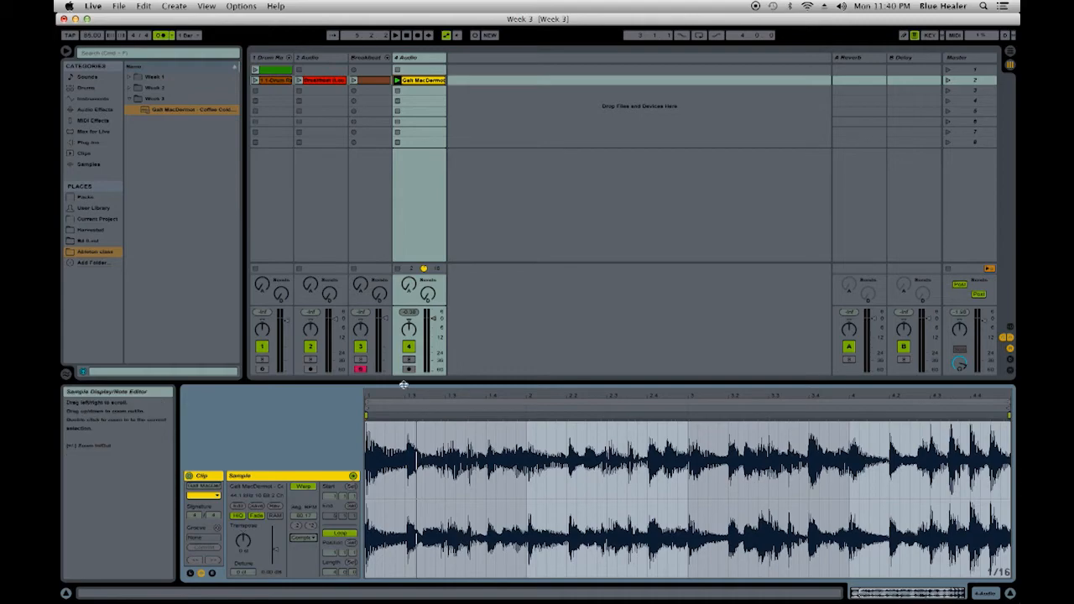
# - Compare the song clip with the scene 2 drum clip and align a warp marker on the second beat's hit with 1.2
pyautogui.moveTo(411, 395); pyautogui.dragTo(569, 395)
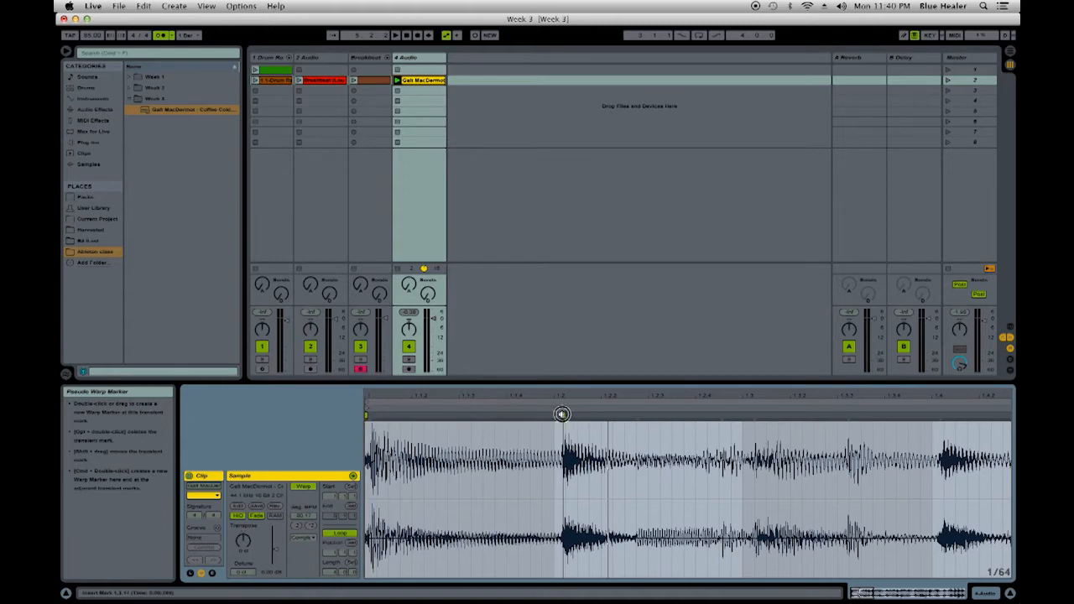
pyautogui.click(281, 80)
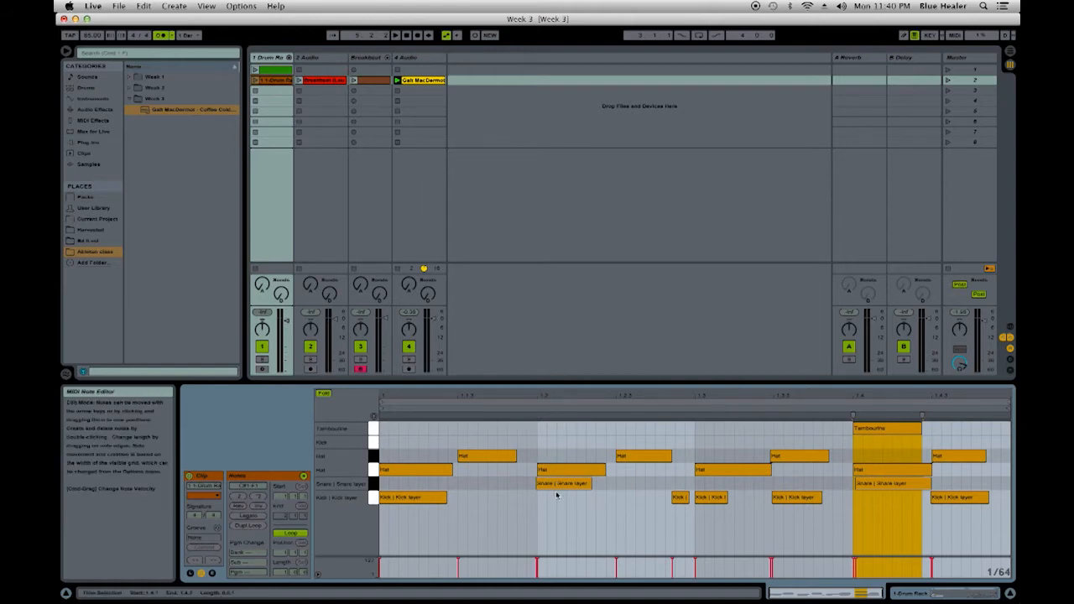
pyautogui.click(415, 81)
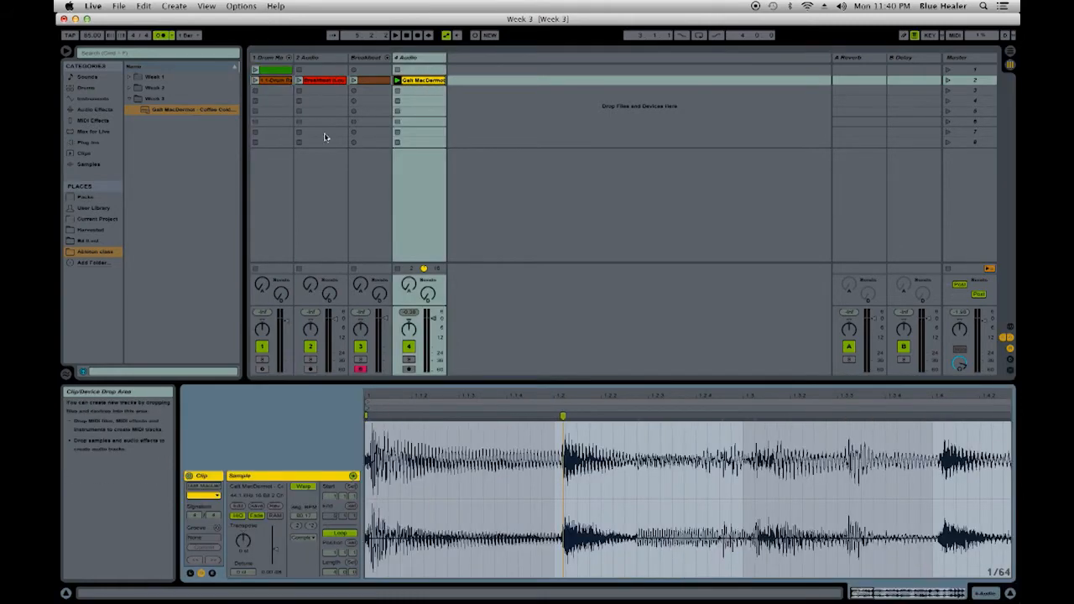
pyautogui.press('space')
pyautogui.press('space')
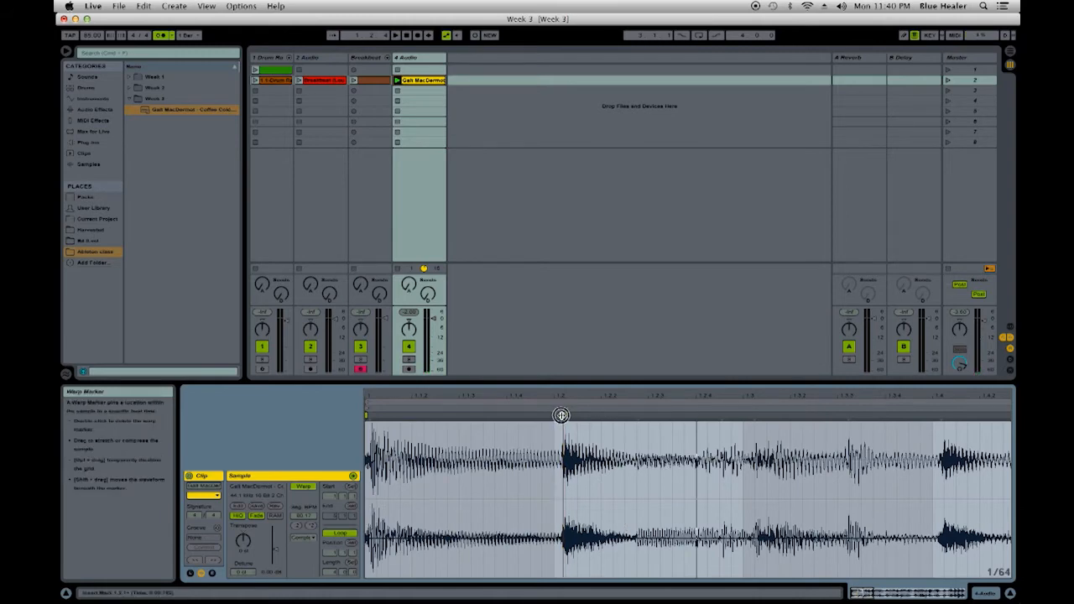
pyautogui.moveTo(561, 415); pyautogui.dragTo(555, 415)
# - Check the waveform around beat 1.3 and pin the hit at beat 1.4 to its gridline with a warp marker
pyautogui.moveTo(781, 395); pyautogui.dragTo(646, 396)
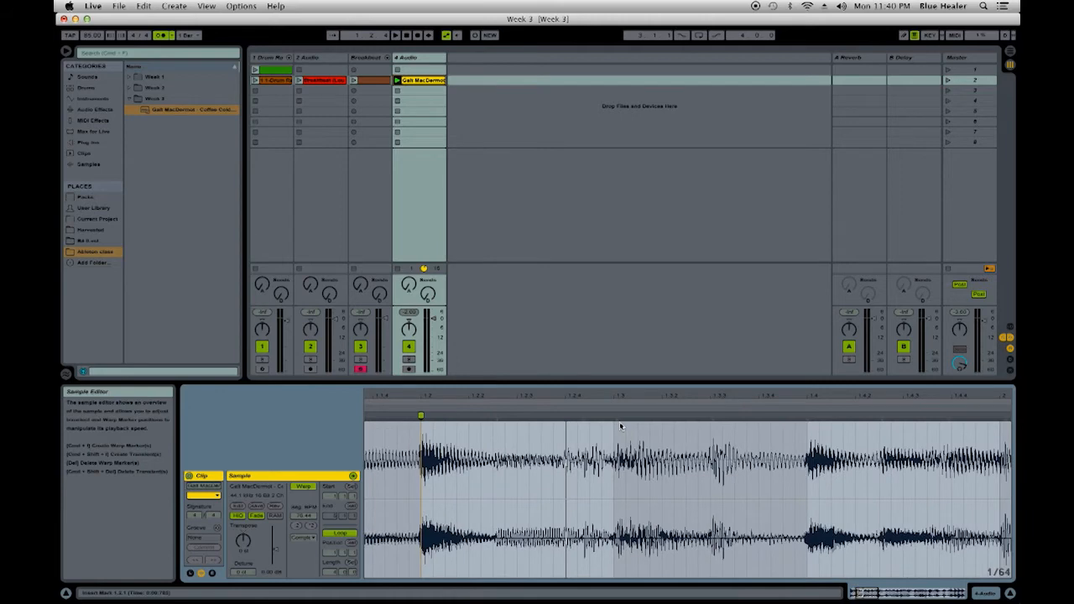
pyautogui.moveTo(493, 413); pyautogui.dragTo(494, 432)
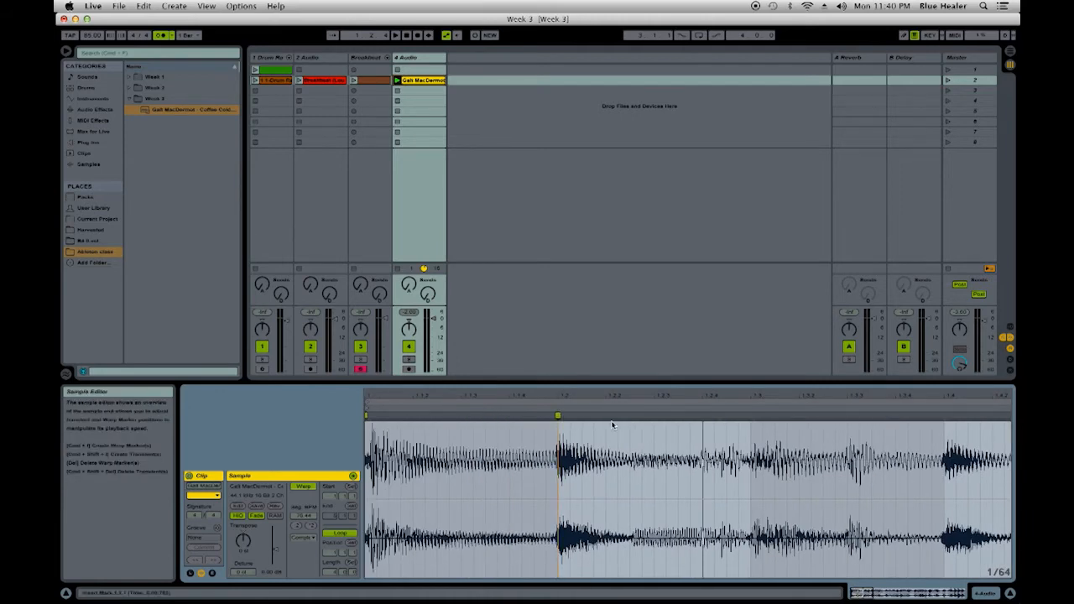
pyautogui.moveTo(770, 396); pyautogui.dragTo(770, 408)
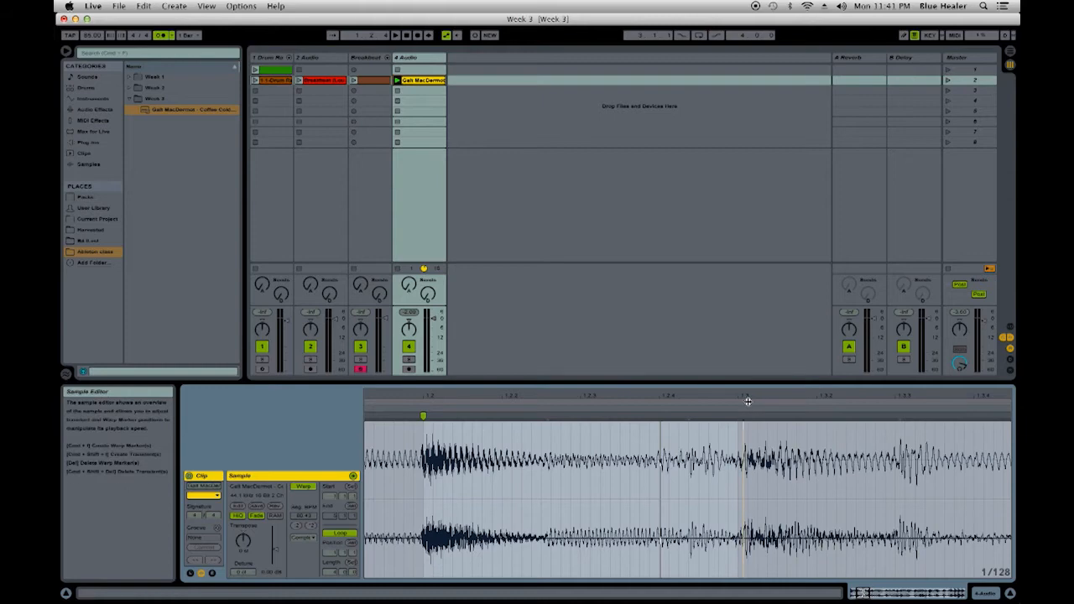
pyautogui.moveTo(751, 396)
pyautogui.mouseDown()
pyautogui.moveTo(631, 366)
pyautogui.moveTo(624, 395)
pyautogui.mouseUp()
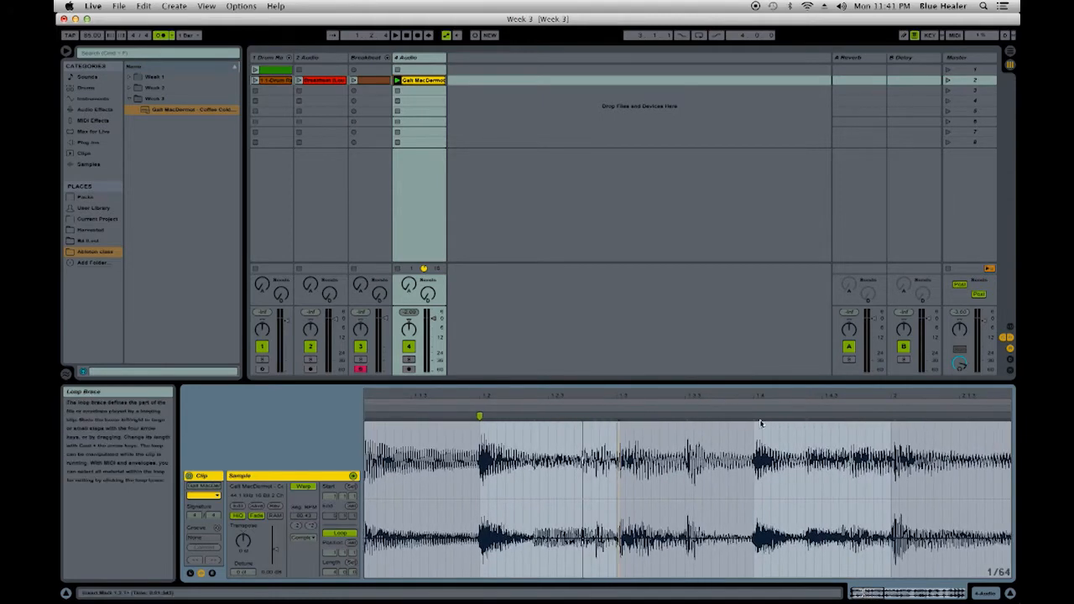
pyautogui.moveTo(758, 397); pyautogui.dragTo(758, 470)
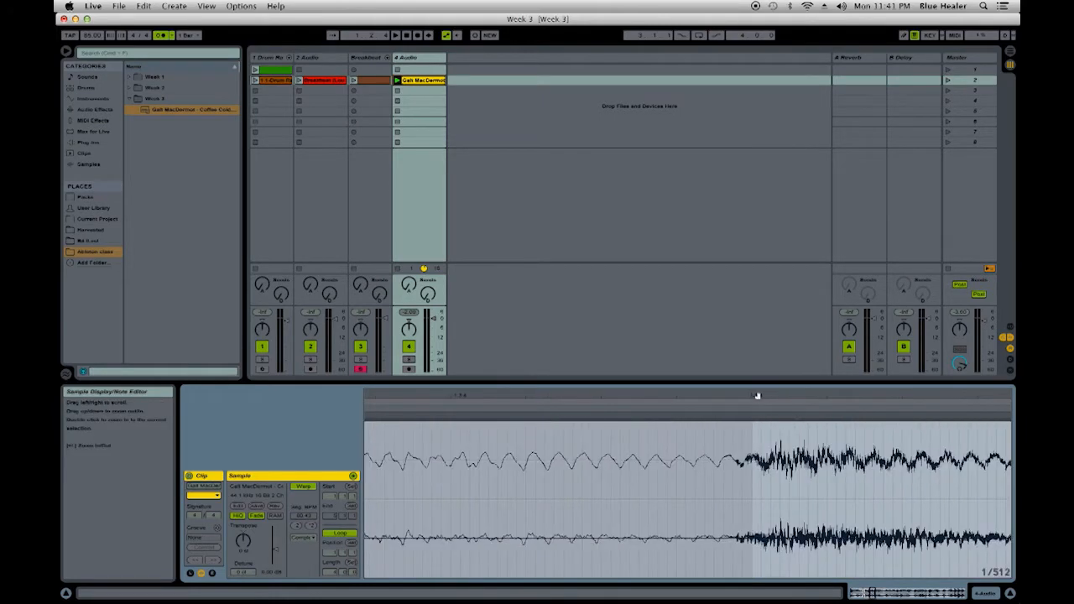
pyautogui.doubleClick(753, 416)
pyautogui.moveTo(753, 396)
pyautogui.mouseDown()
pyautogui.moveTo(683, 346)
pyautogui.moveTo(489, 346)
pyautogui.mouseUp()
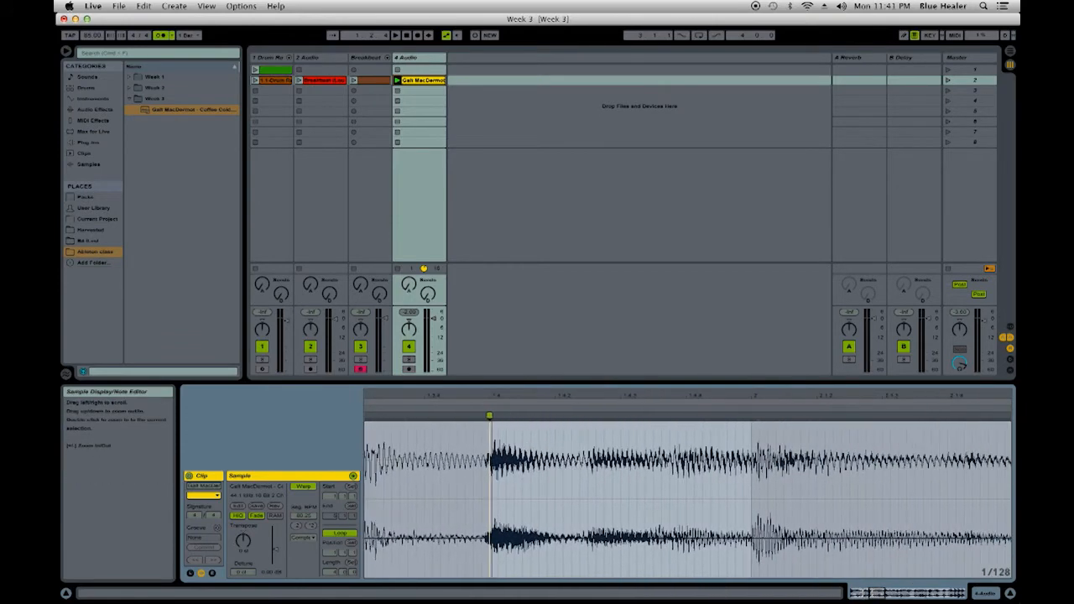
# - Add warp markers on the hits at the start of bar 2 and at beat 2.2, aligned with the grid
pyautogui.doubleClick(756, 414)
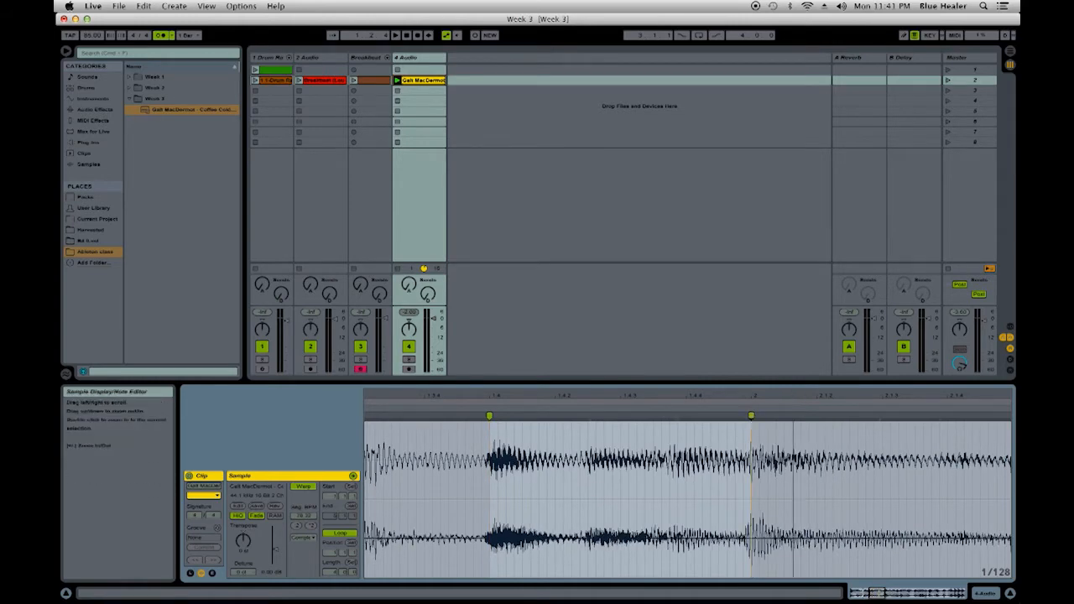
pyautogui.moveTo(751, 461); pyautogui.dragTo(499, 462)
pyautogui.moveTo(546, 397); pyautogui.dragTo(503, 398)
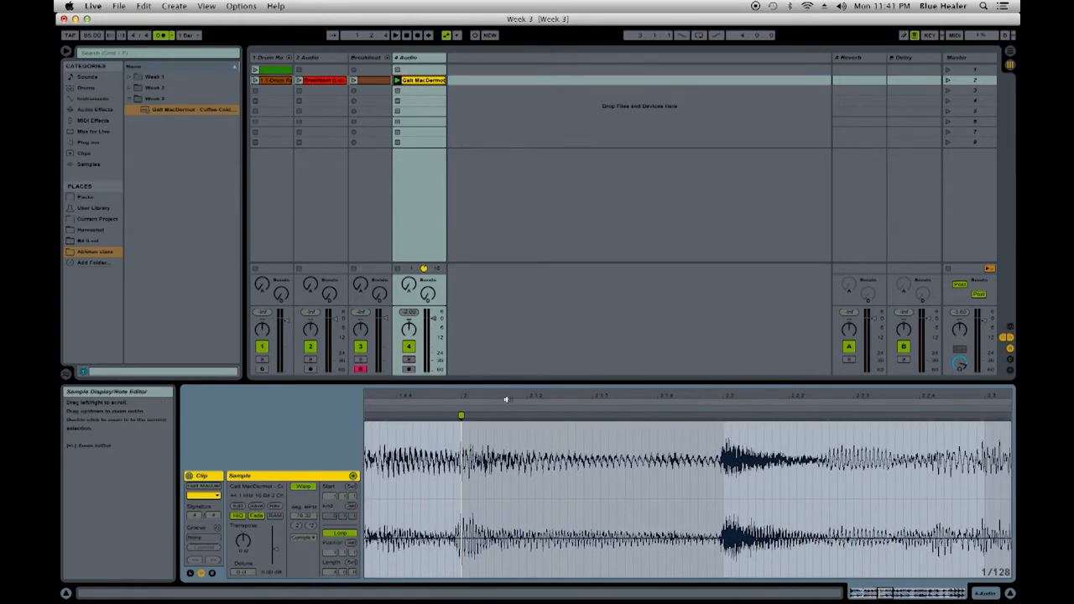
pyautogui.doubleClick(722, 416)
pyautogui.moveTo(723, 439); pyautogui.dragTo(380, 439)
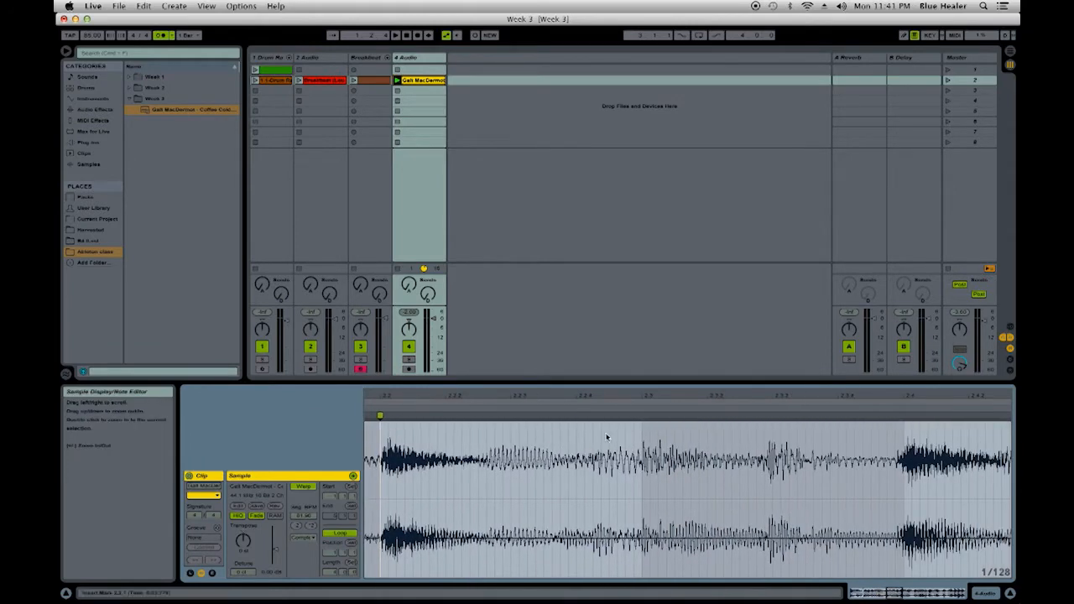
# - Add warp markers on the hits at beat 2.4 and at the start of bar 3, aligned with the grid
pyautogui.doubleClick(905, 417)
pyautogui.moveTo(920, 393); pyautogui.dragTo(396, 394)
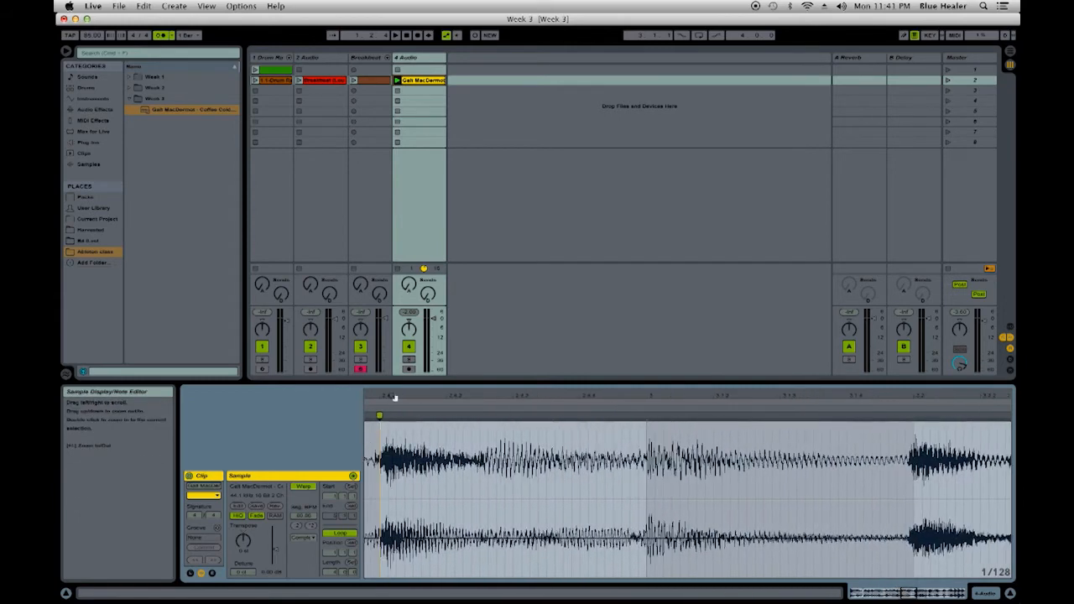
pyautogui.doubleClick(646, 417)
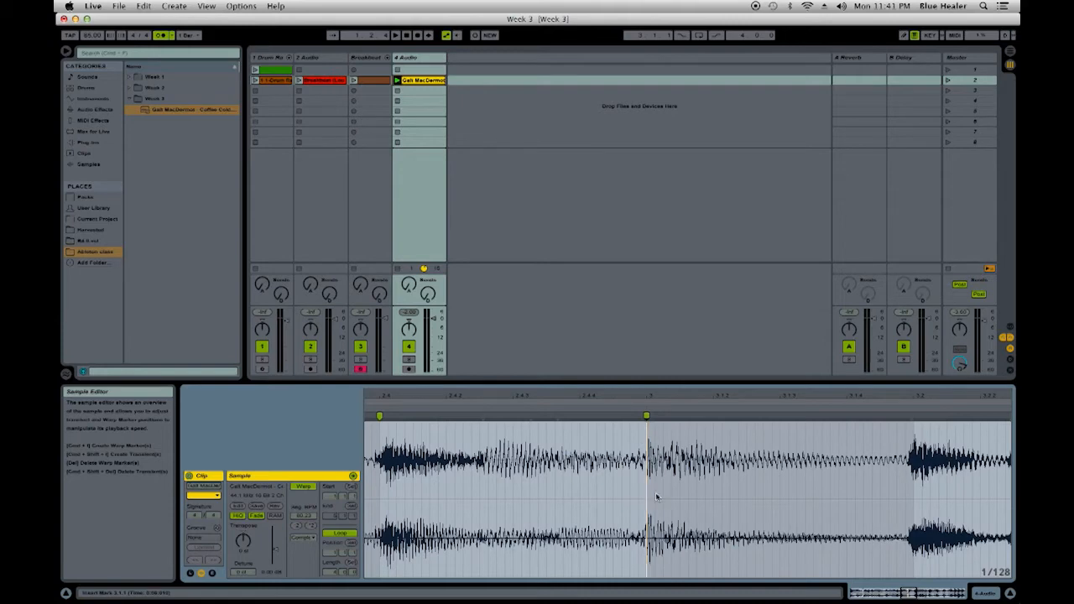
pyautogui.doubleClick(647, 414)
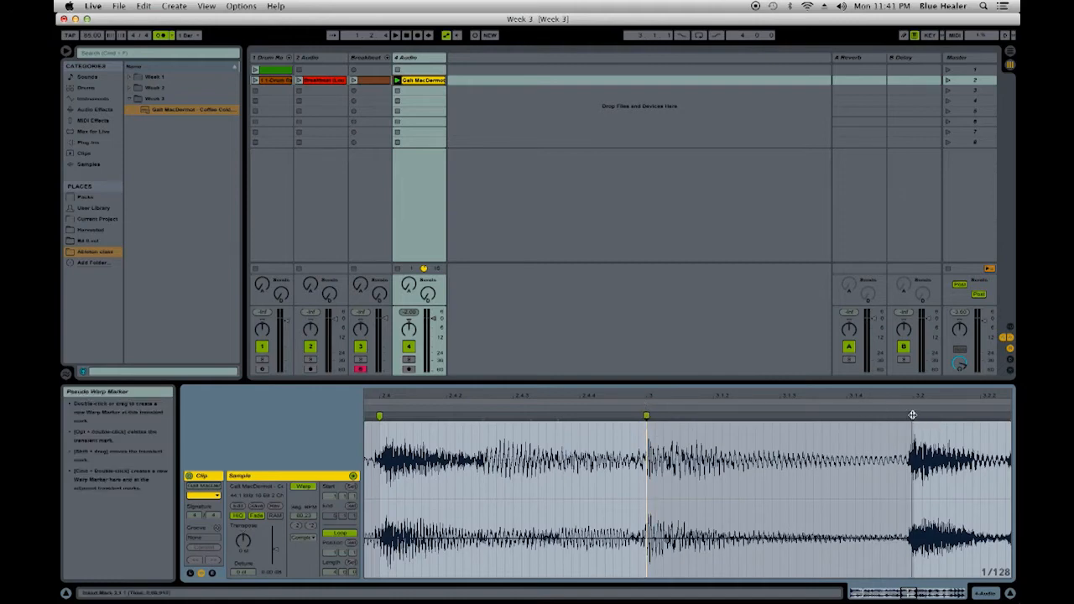
# - Add warp markers on the hits at beats 3.2 and 3.4 and line each up with its gridline
pyautogui.moveTo(912, 414); pyautogui.dragTo(888, 415)
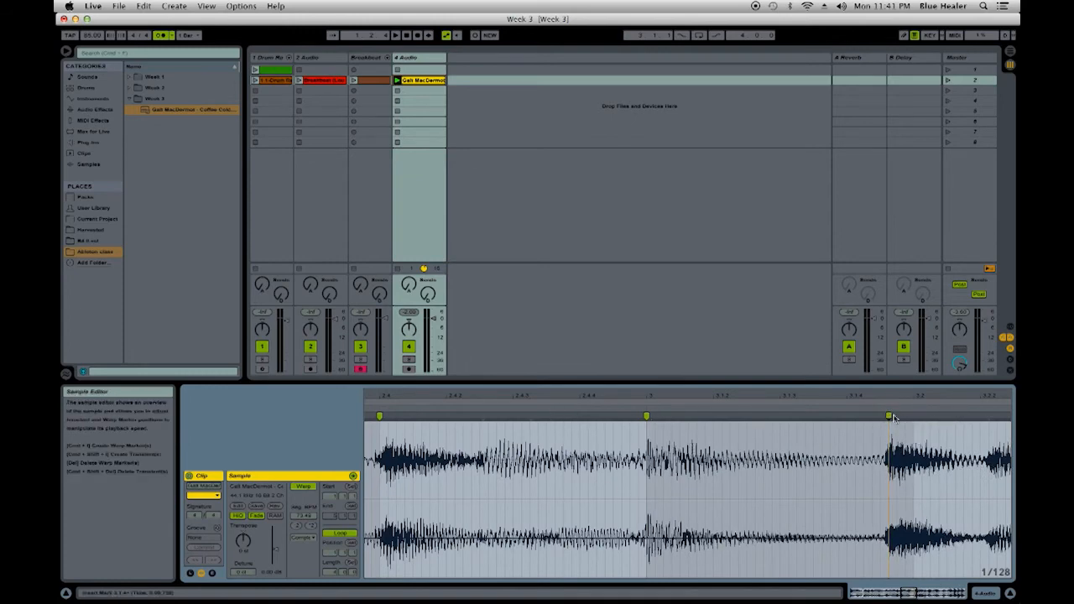
pyautogui.moveTo(888, 414)
pyautogui.mouseDown()
pyautogui.moveTo(951, 420)
pyautogui.moveTo(914, 418)
pyautogui.mouseUp()
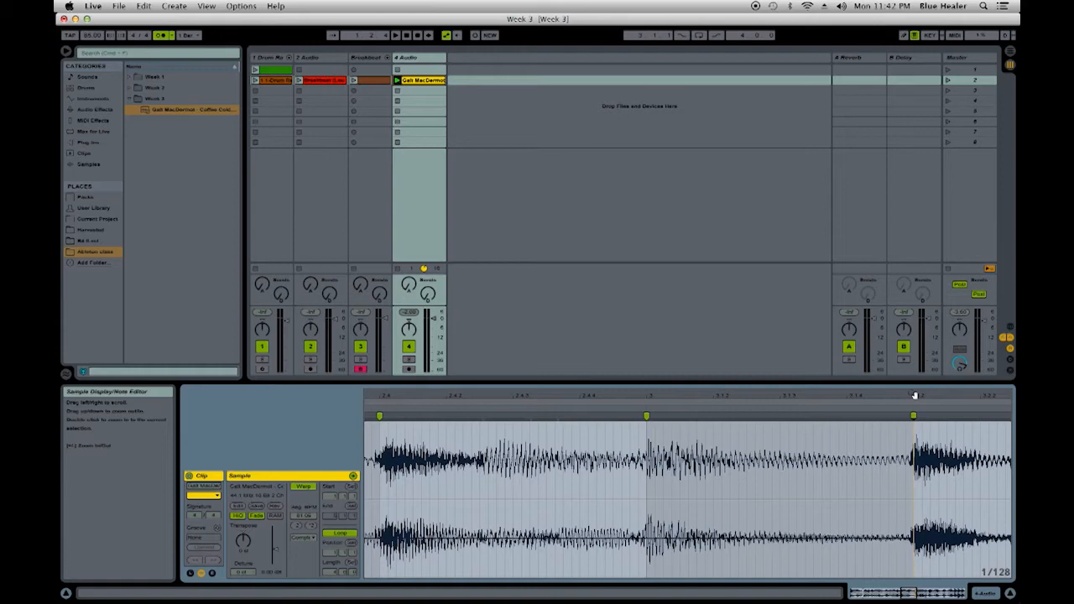
pyautogui.moveTo(919, 396); pyautogui.dragTo(502, 396)
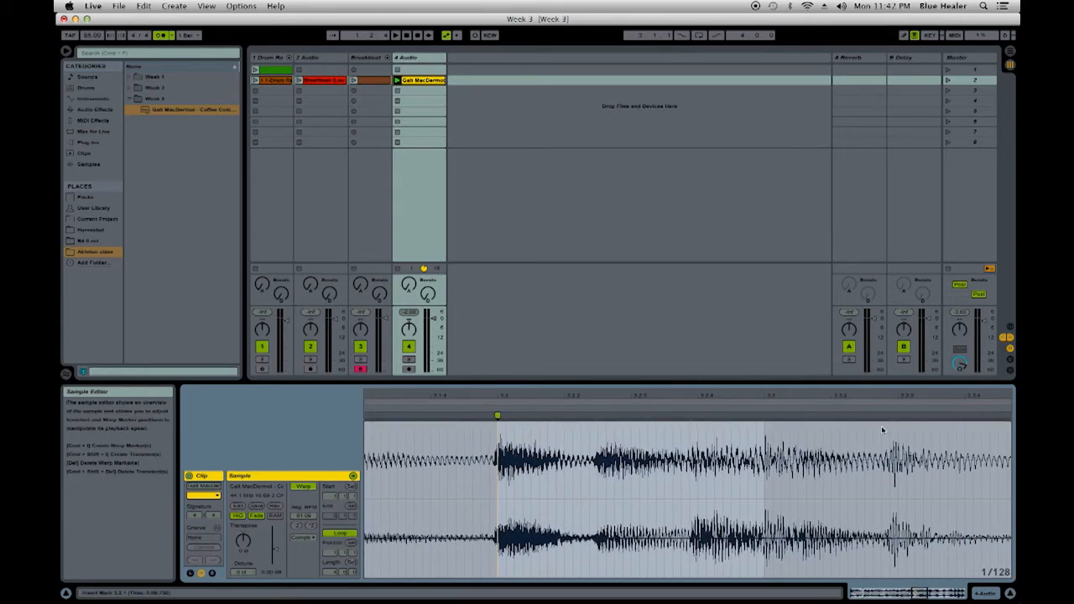
pyautogui.moveTo(914, 395); pyautogui.dragTo(555, 396)
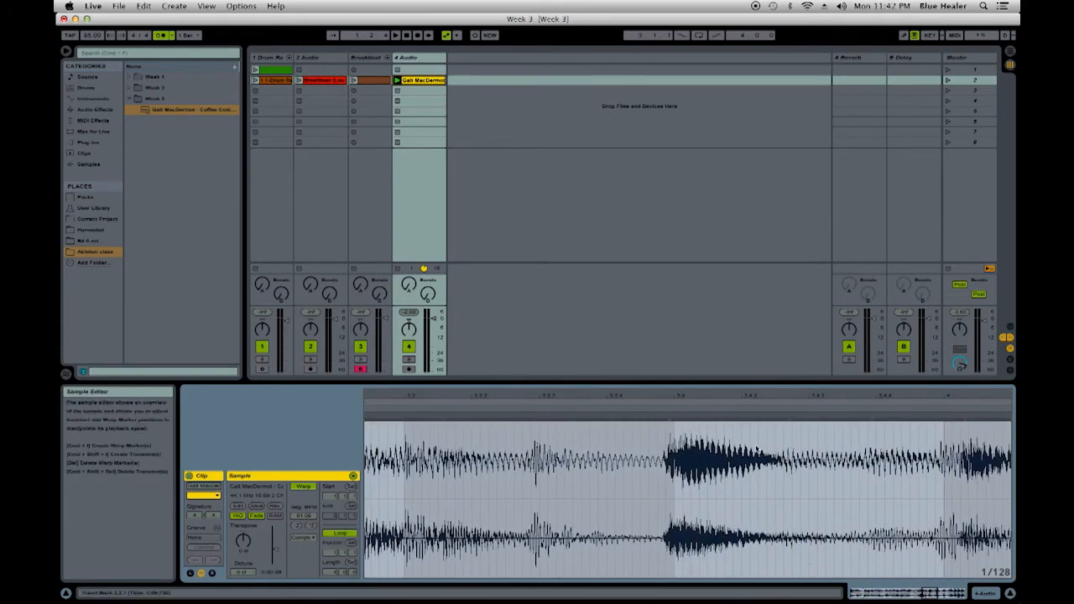
pyautogui.doubleClick(668, 414)
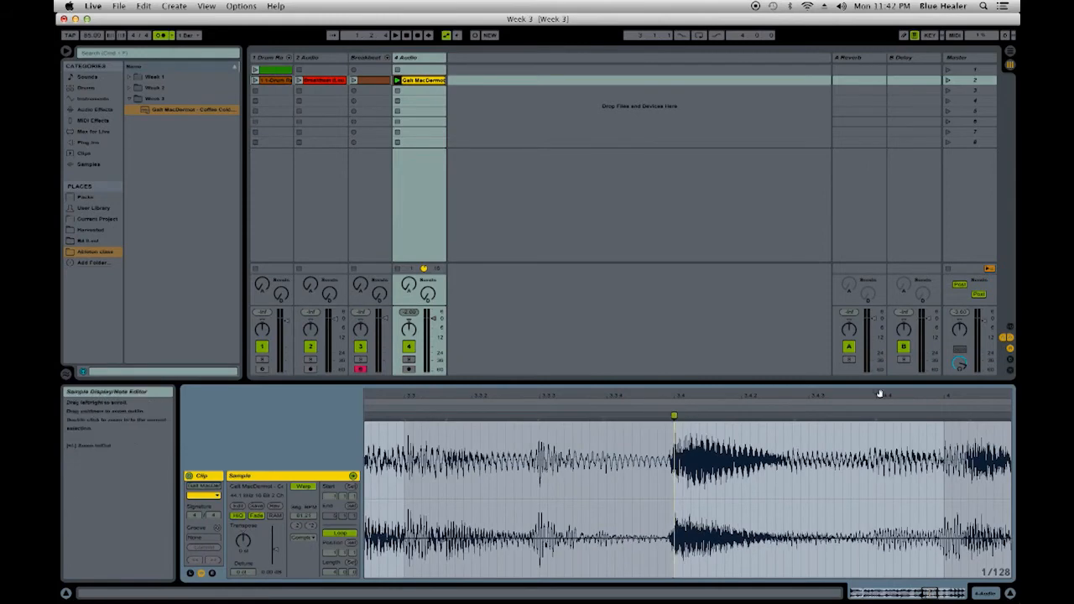
# - Move the late hit at bar 4 onto its gridline with a warp marker and align the hit at beat 4.2
pyautogui.moveTo(878, 392); pyautogui.dragTo(630, 392)
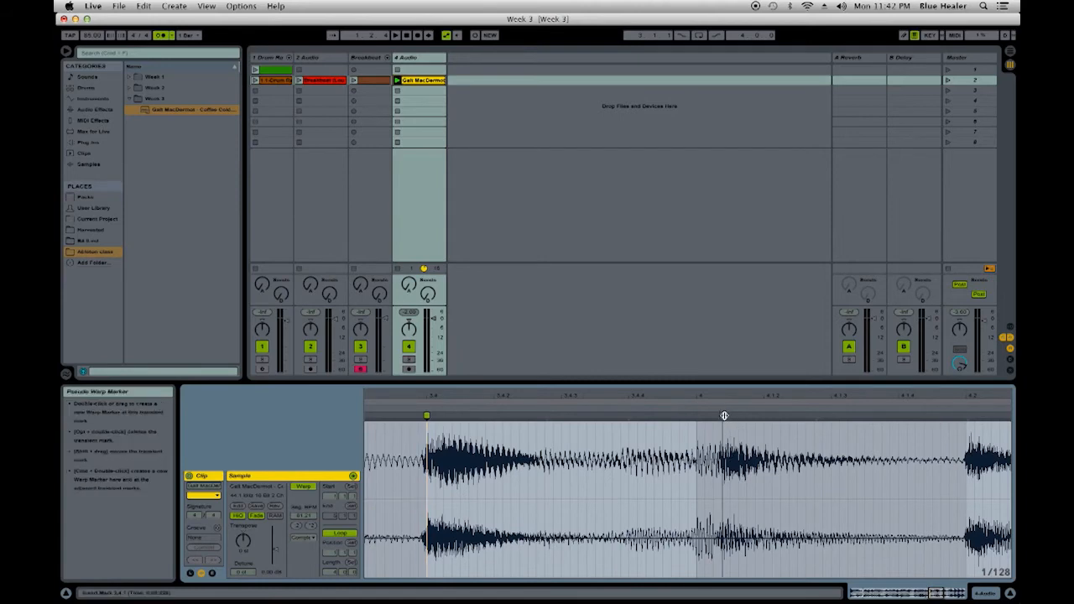
pyautogui.moveTo(724, 415); pyautogui.dragTo(697, 417)
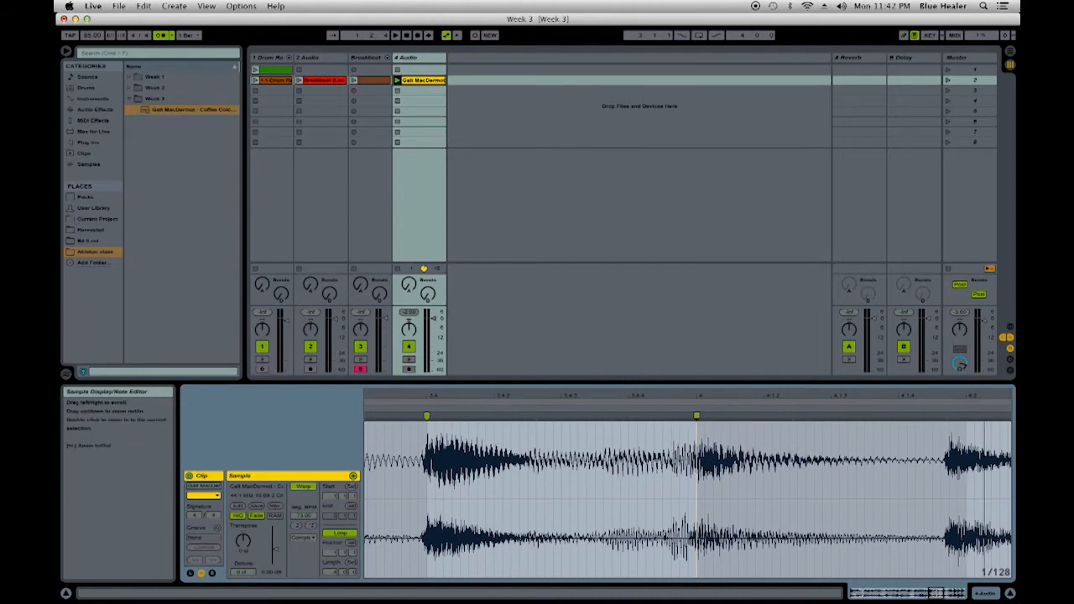
pyautogui.hscroll(5, 778, 415)
pyautogui.moveTo(778, 417); pyautogui.dragTo(796, 420)
pyautogui.hscroll(7, 865, 393)
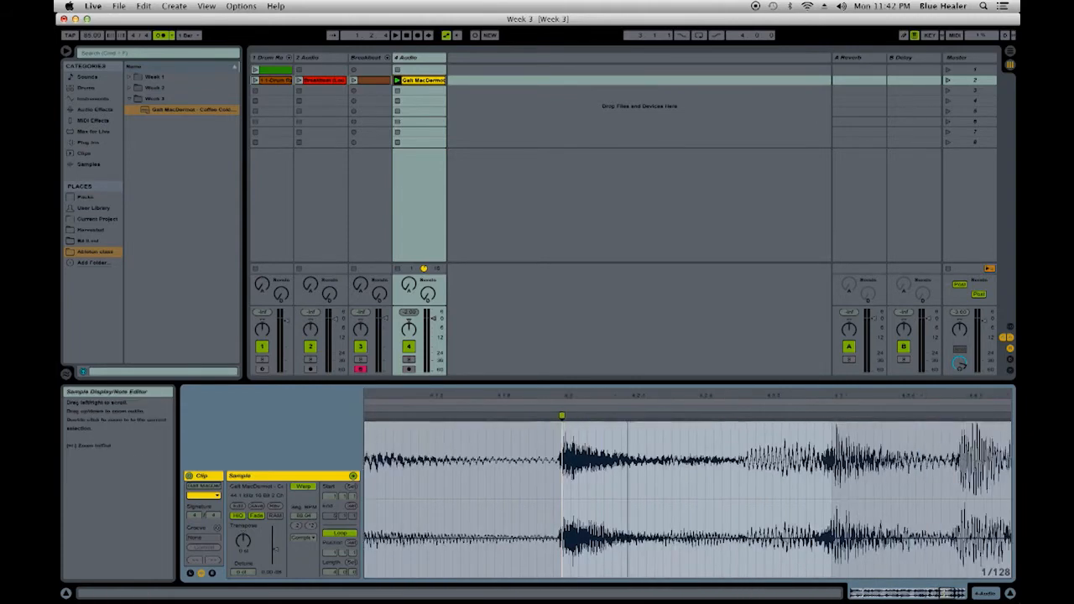
# - Pin the hit at beat 4.4 to its gridline with a warp marker and play back the whole warped loop
pyautogui.moveTo(628, 394); pyautogui.dragTo(486, 394)
pyautogui.moveTo(833, 398); pyautogui.dragTo(614, 398)
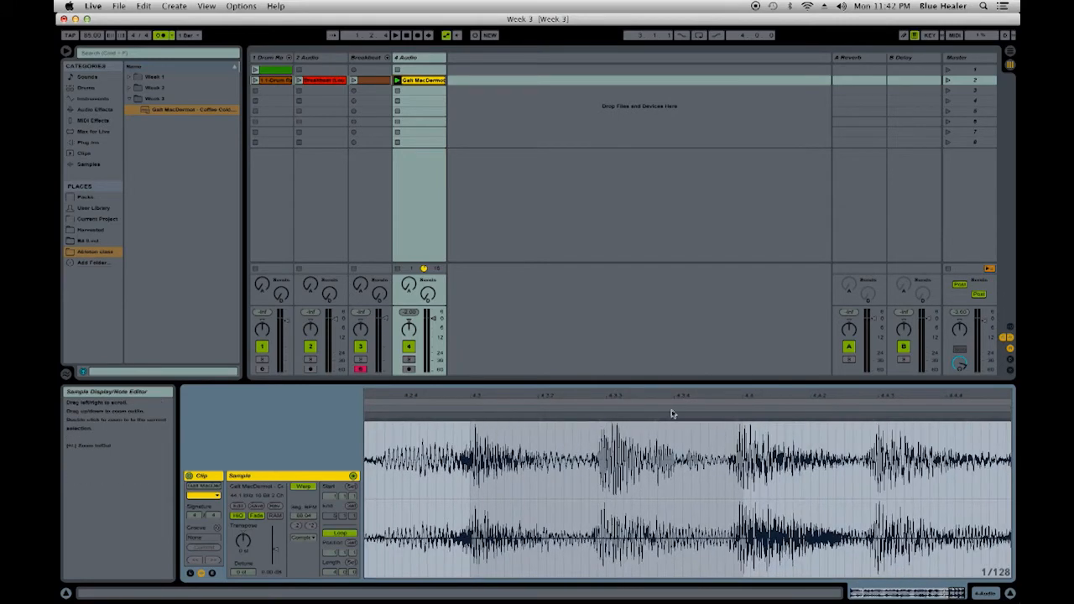
pyautogui.doubleClick(737, 415)
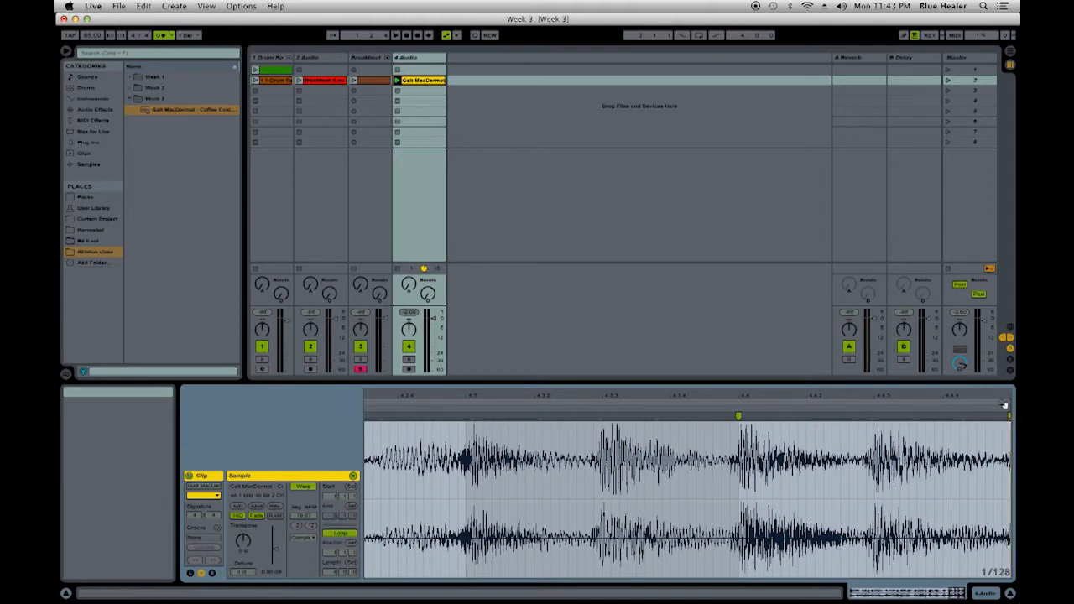
pyautogui.moveTo(931, 394); pyautogui.dragTo(931, 366)
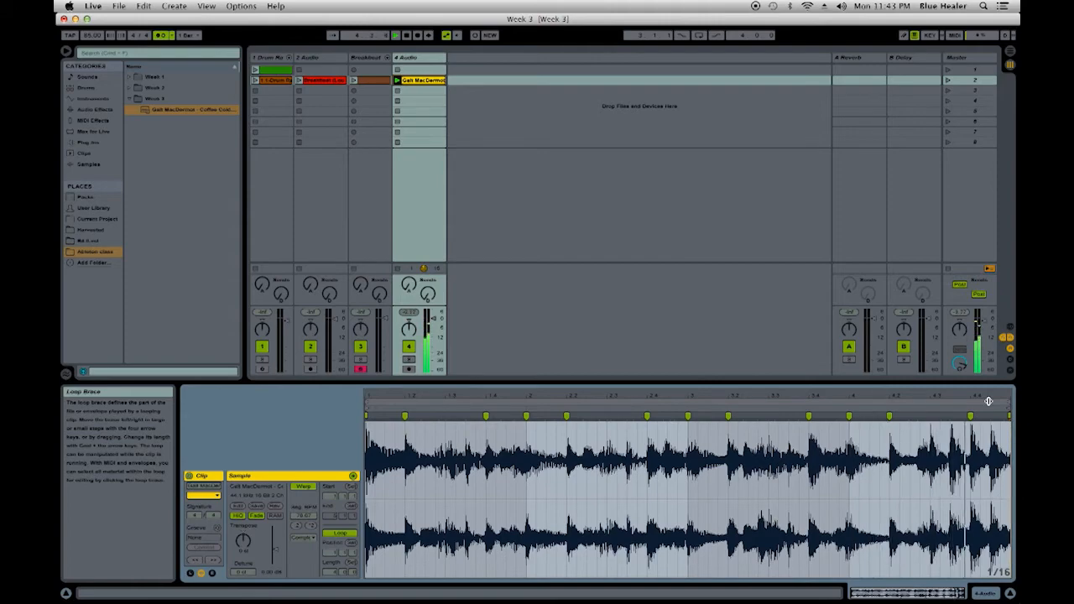
# - Remove the warp marker at the start of bar 4 and play the loop again to check that passage
pyautogui.moveTo(857, 391); pyautogui.dragTo(835, 448)
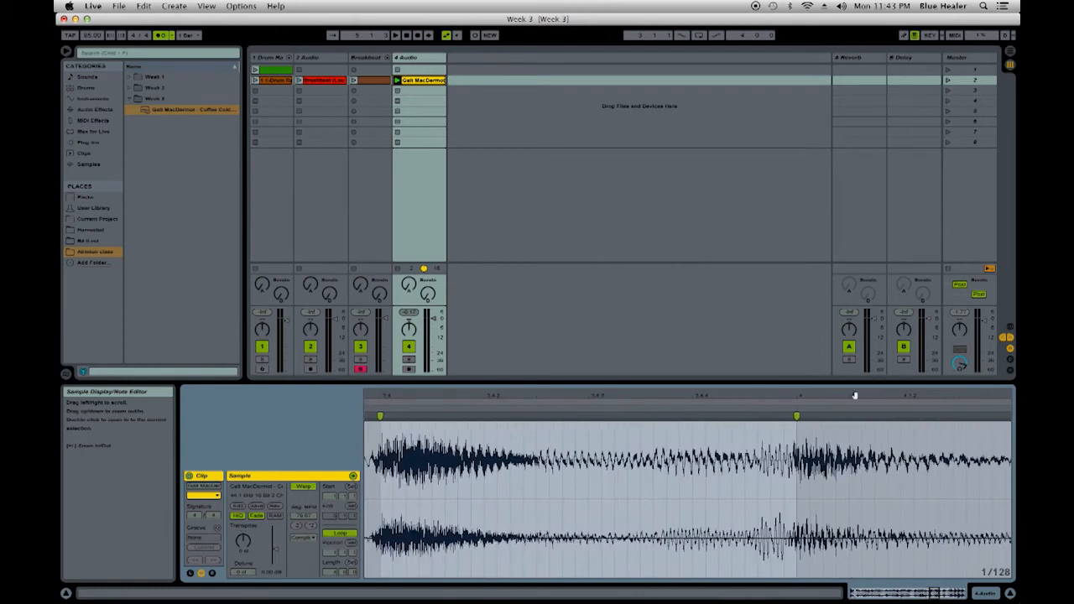
pyautogui.doubleClick(794, 415)
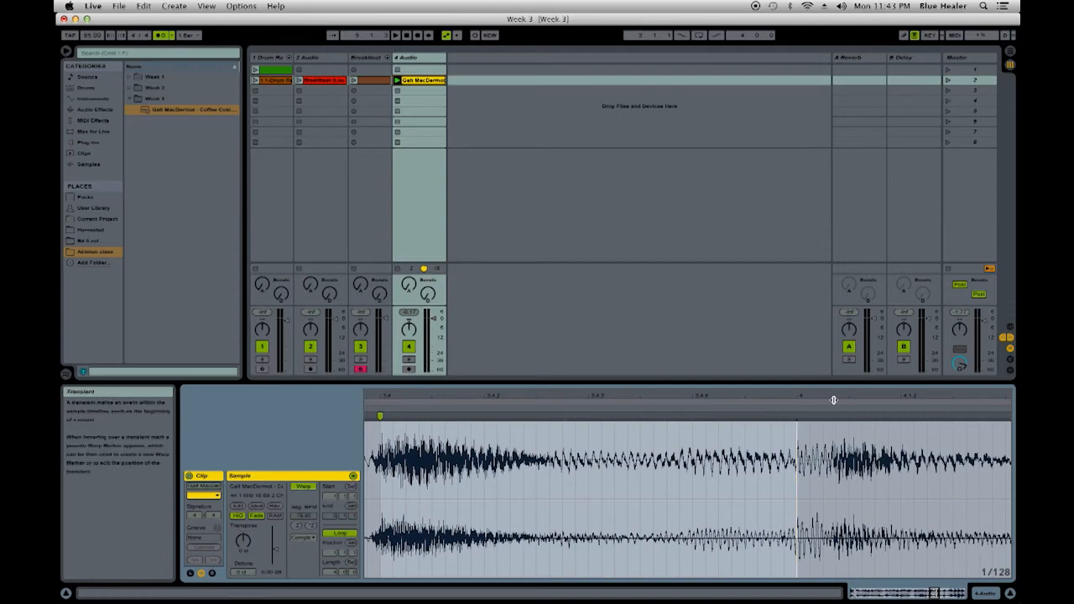
pyautogui.moveTo(834, 404); pyautogui.dragTo(861, 365)
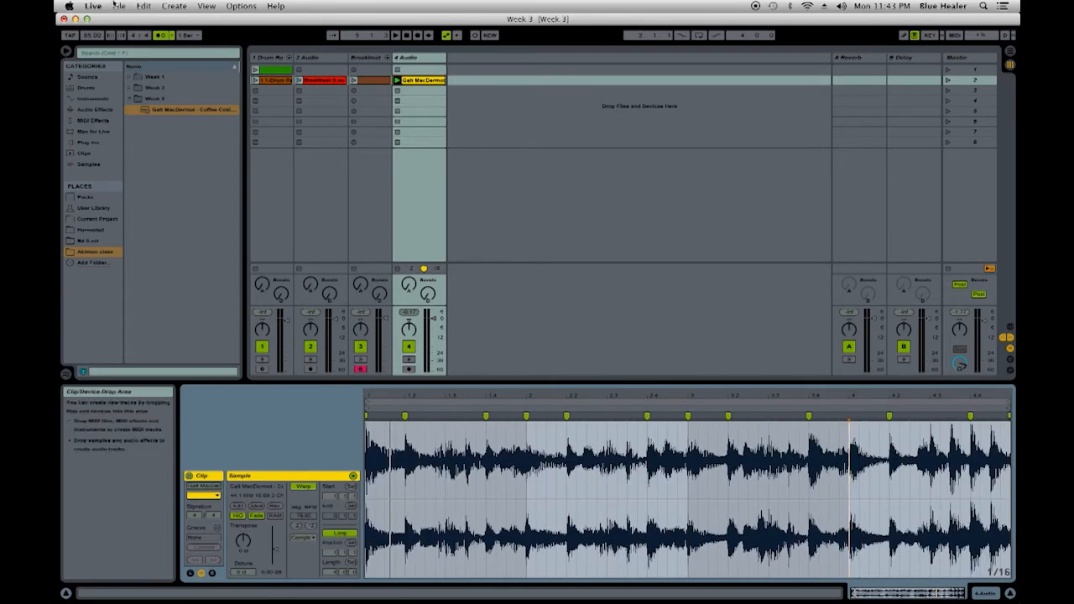
pyautogui.press('space')
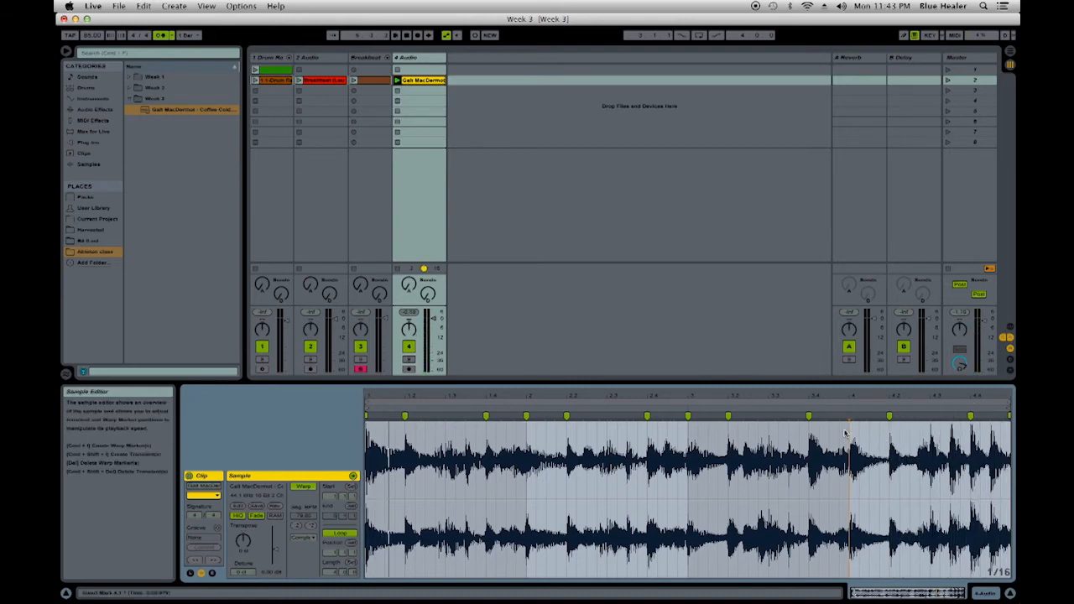
pyautogui.moveTo(851, 395); pyautogui.dragTo(851, 465)
pyautogui.moveTo(857, 397); pyautogui.dragTo(851, 320)
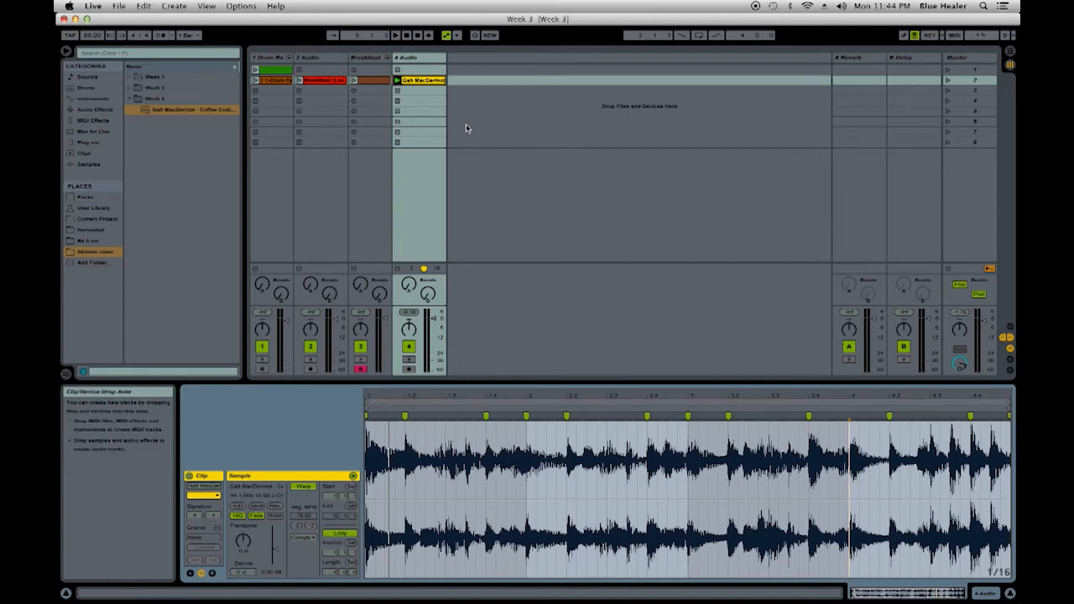
# - Freeze the 4 Audio track and flatten it so the warped Galt MacDermot clip is rendered to new audio
pyautogui.rightClick(424, 81)
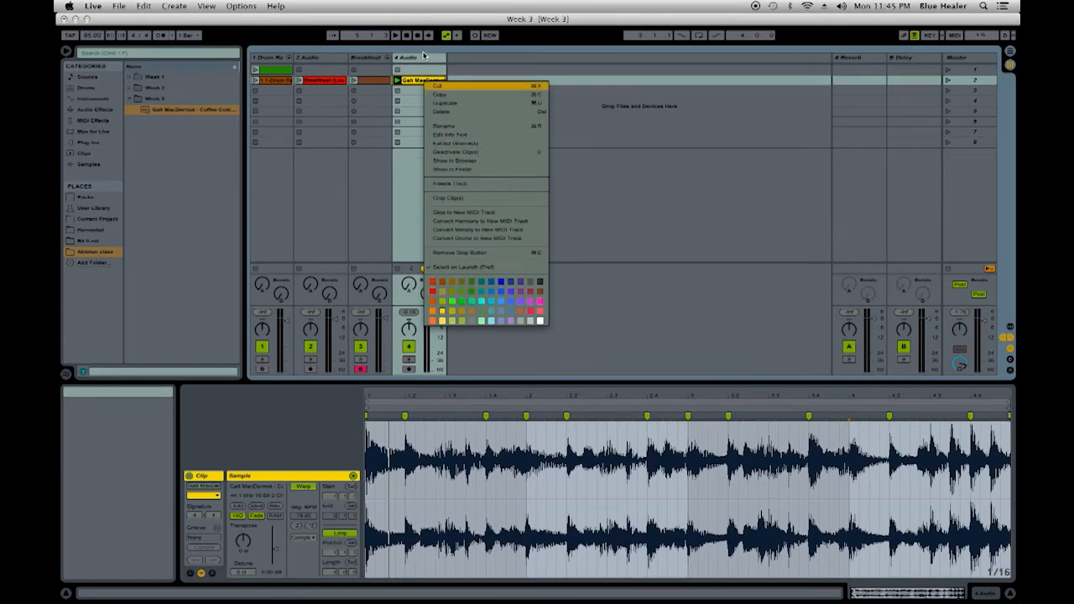
pyautogui.click(507, 184)
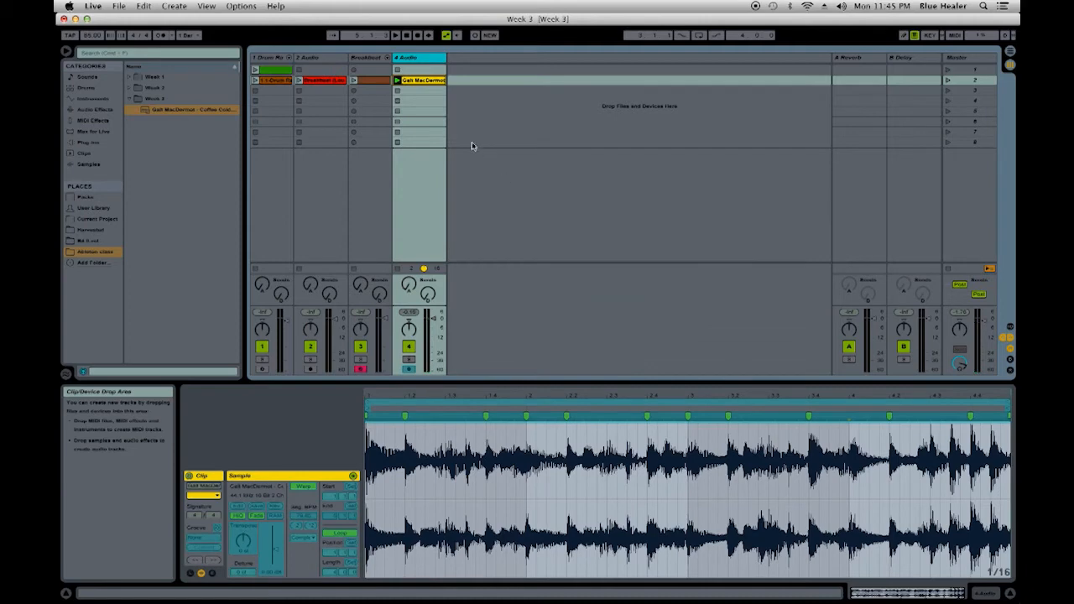
pyautogui.rightClick(435, 83)
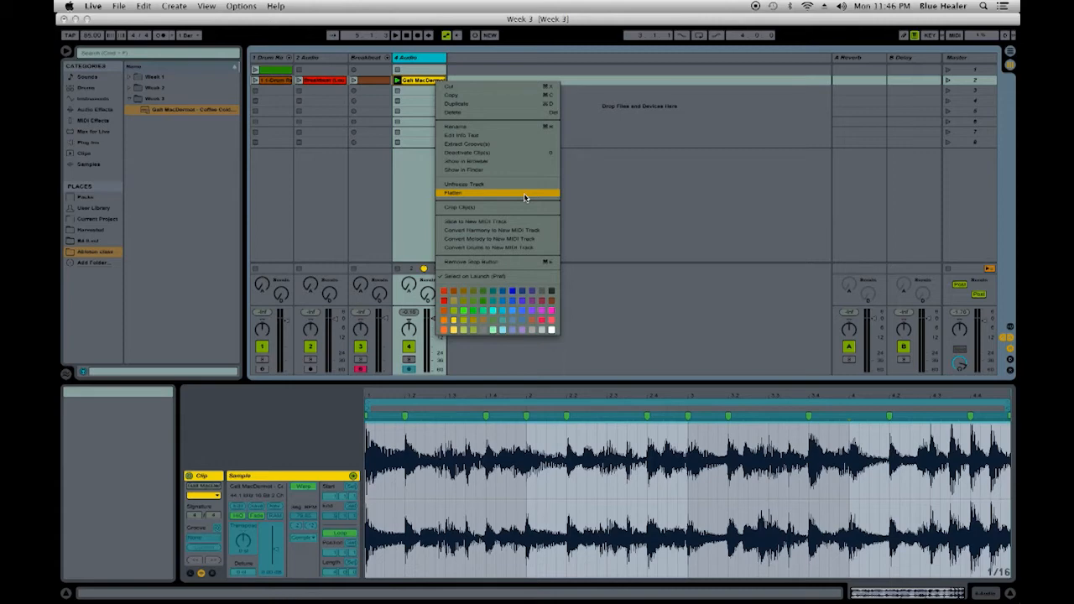
pyautogui.click(524, 198)
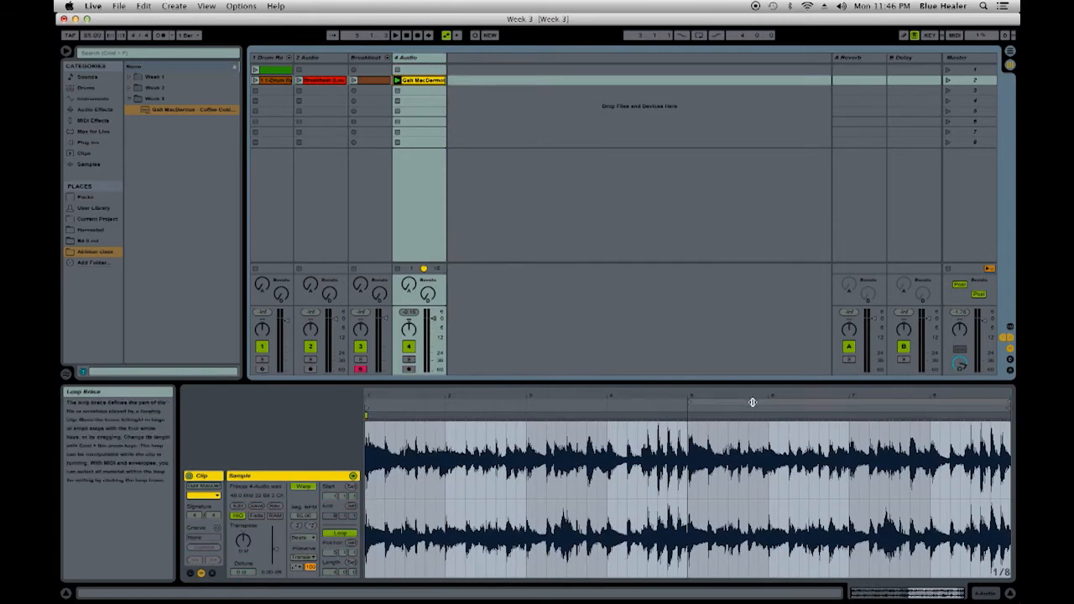
# - Move the flattened clip's loop to the first four bars and crop the sample to that range
pyautogui.moveTo(752, 402); pyautogui.dragTo(403, 398)
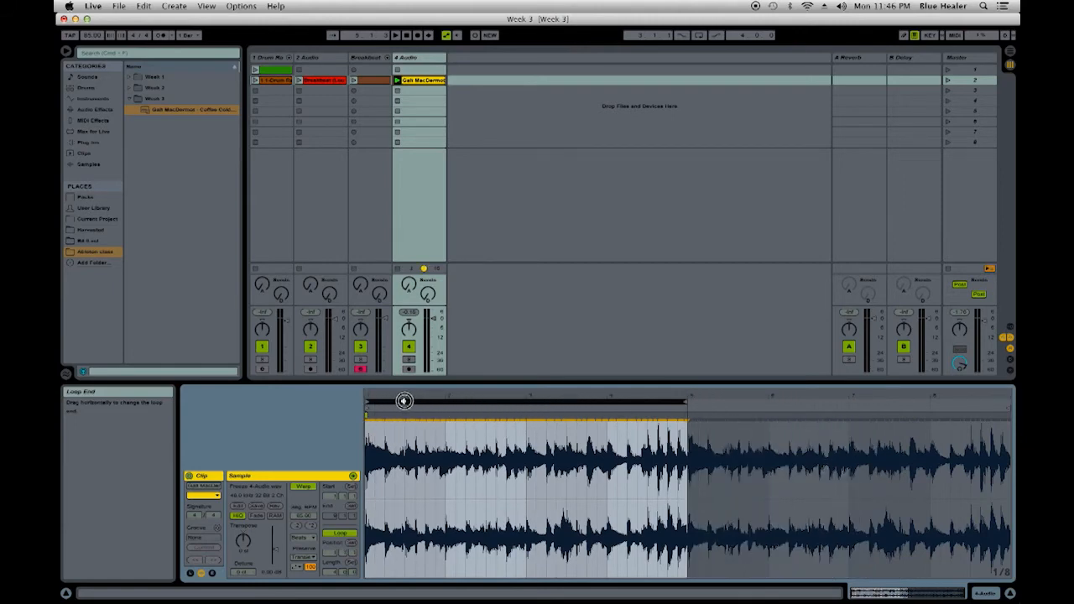
pyautogui.rightClick(476, 434)
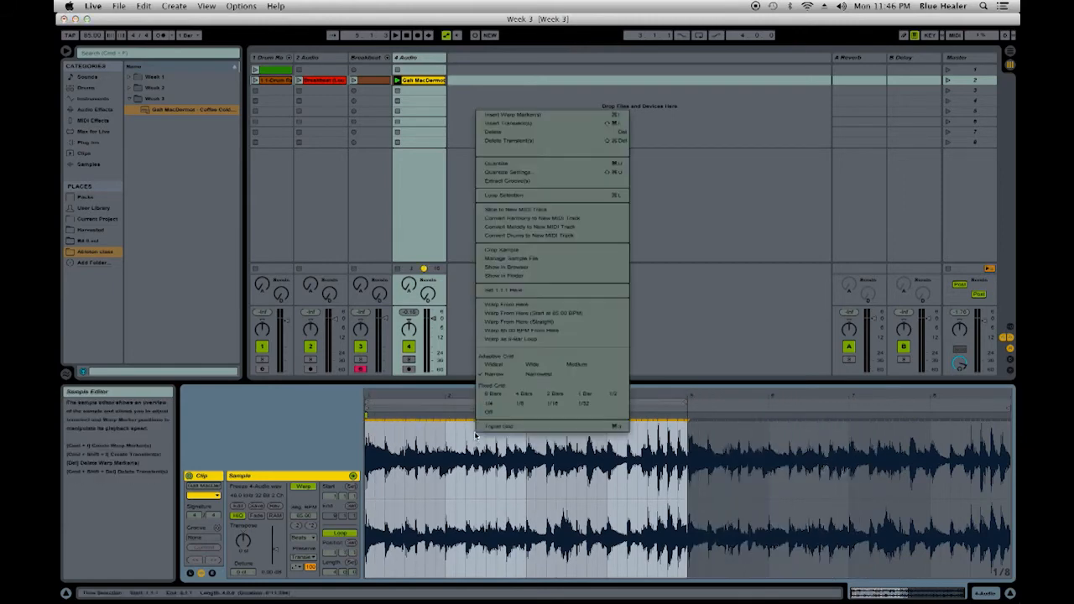
pyautogui.click(569, 250)
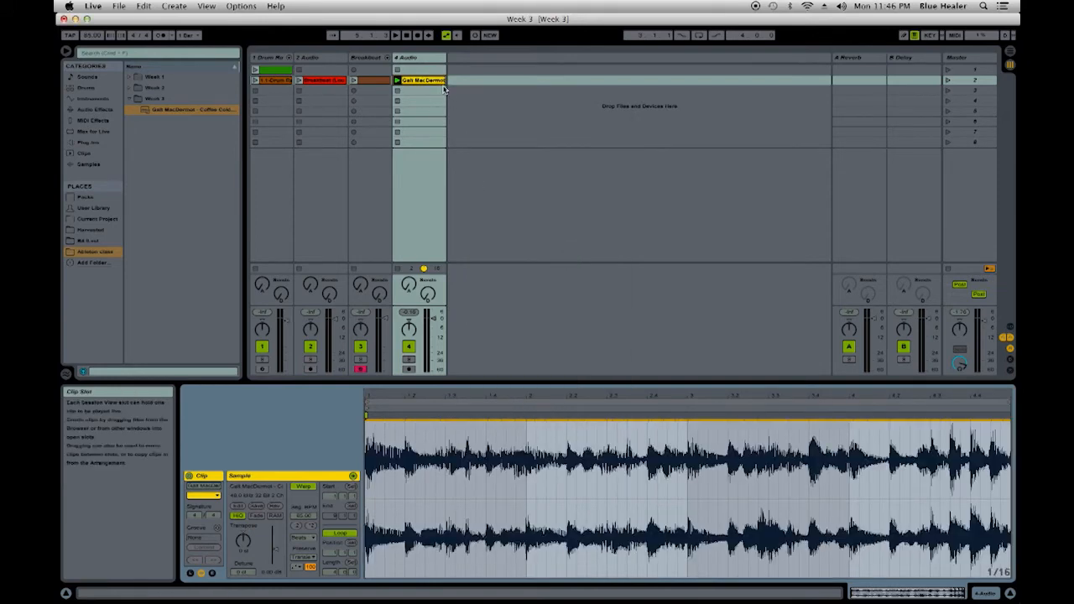
# - Check the cropped four-bar loop against the metronome, leaving the metronome off and playback stopped
pyautogui.click(161, 36)
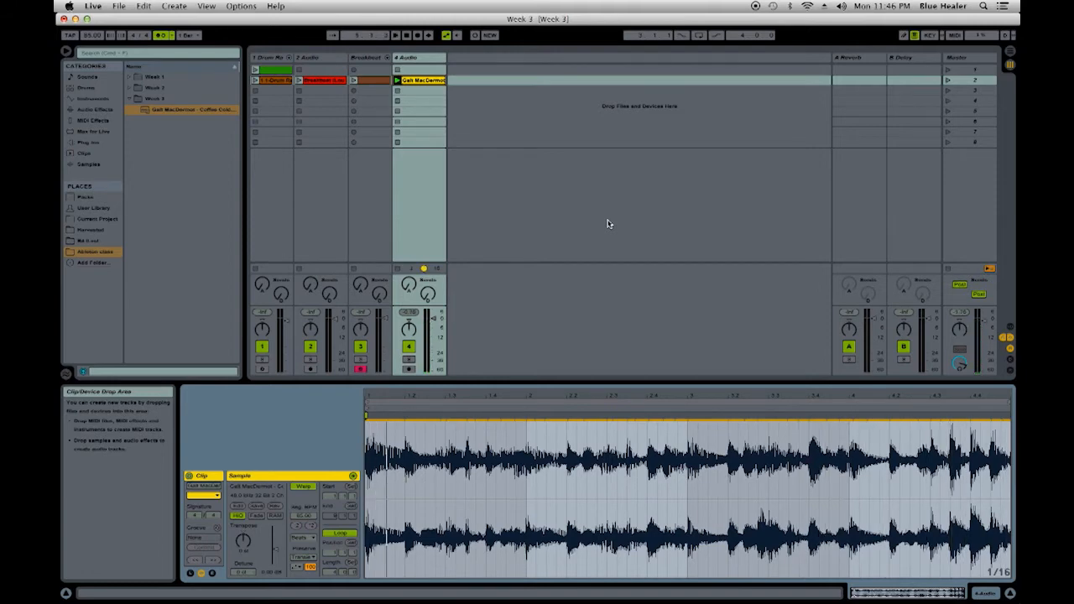
pyautogui.click(165, 38)
pyautogui.click(532, 436)
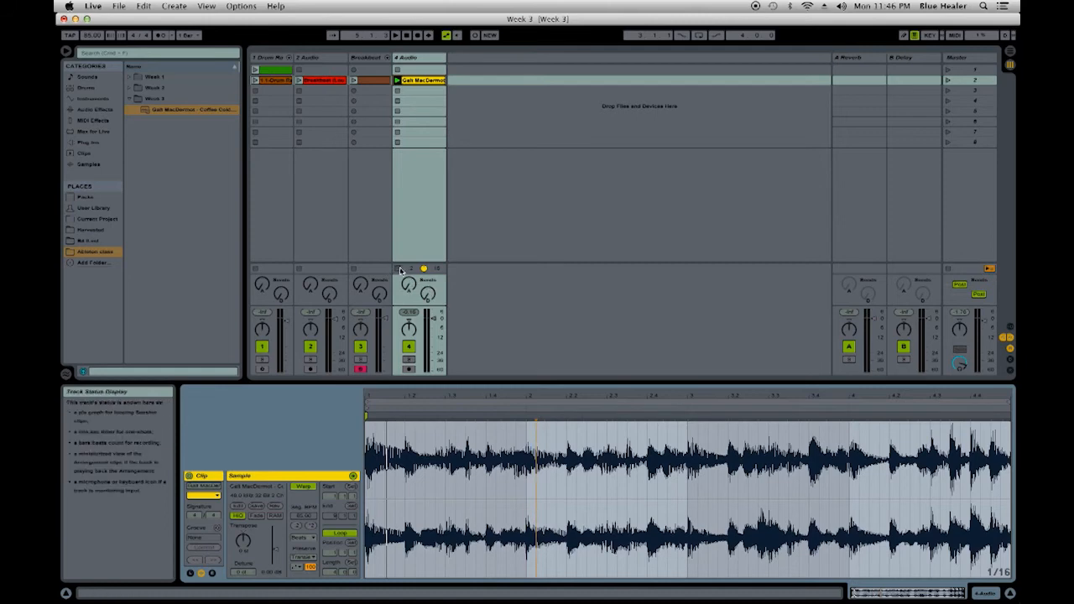
# - Audition the breakbeat audio clip and its sliced MIDI version, and view the Breakbeat track's drum rack
pyautogui.click(299, 80)
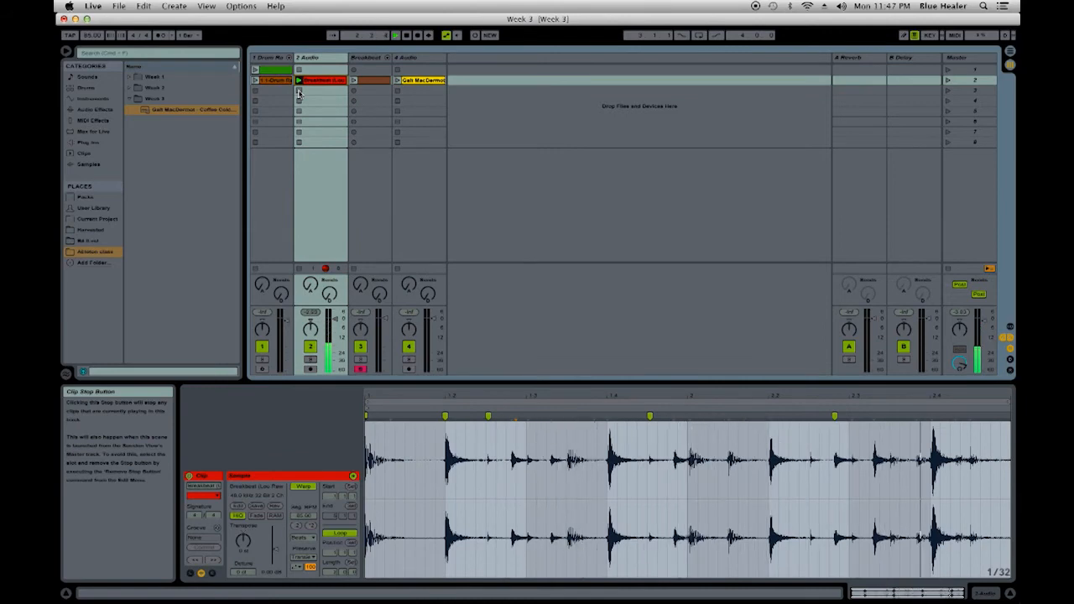
pyautogui.click(297, 95)
pyautogui.click(366, 81)
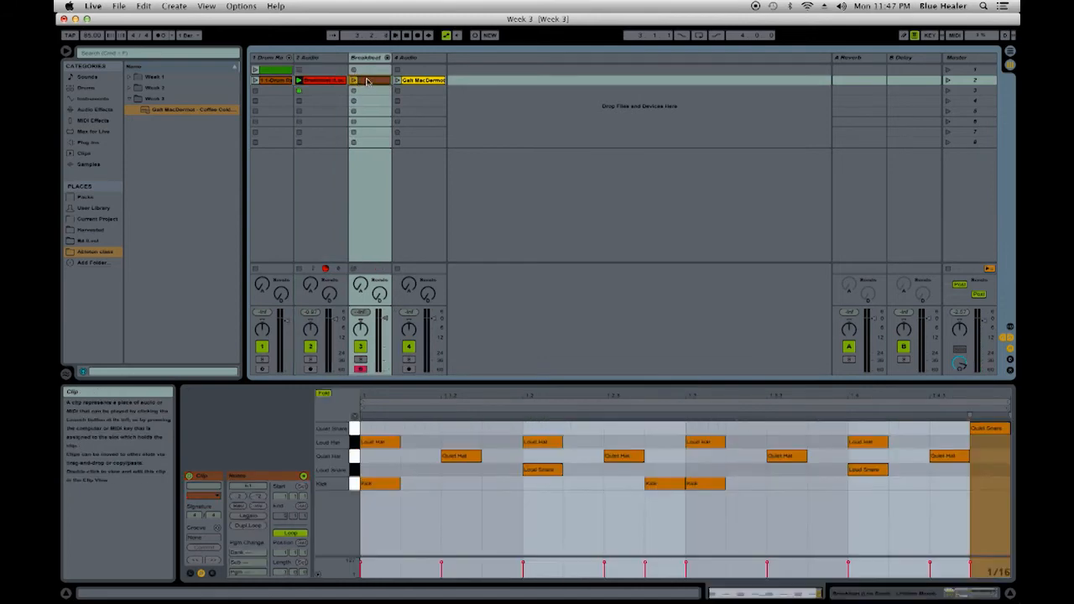
pyautogui.click(367, 57)
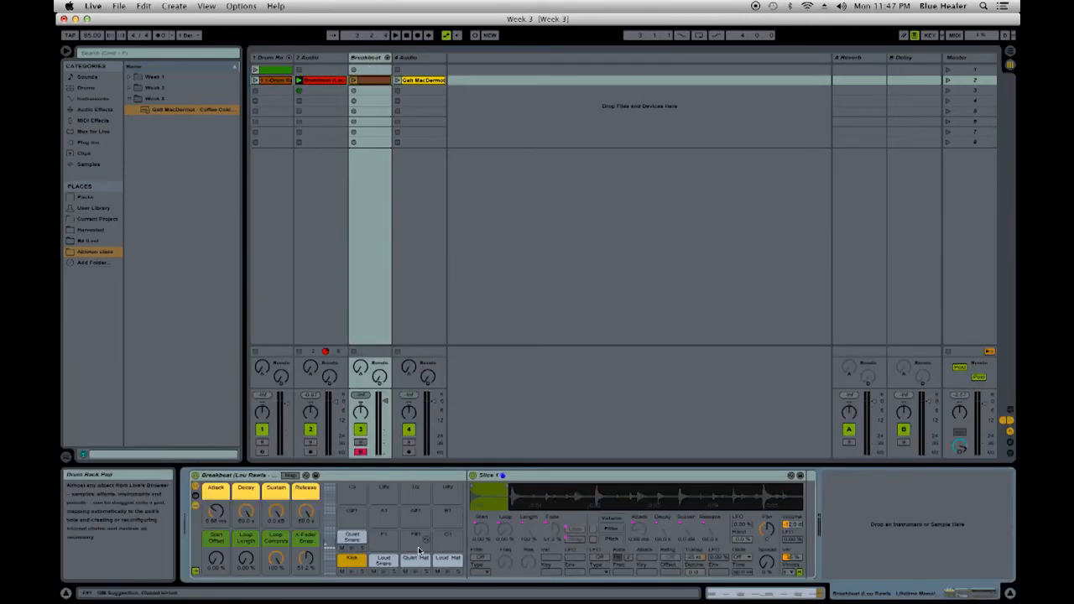
pyautogui.click(354, 81)
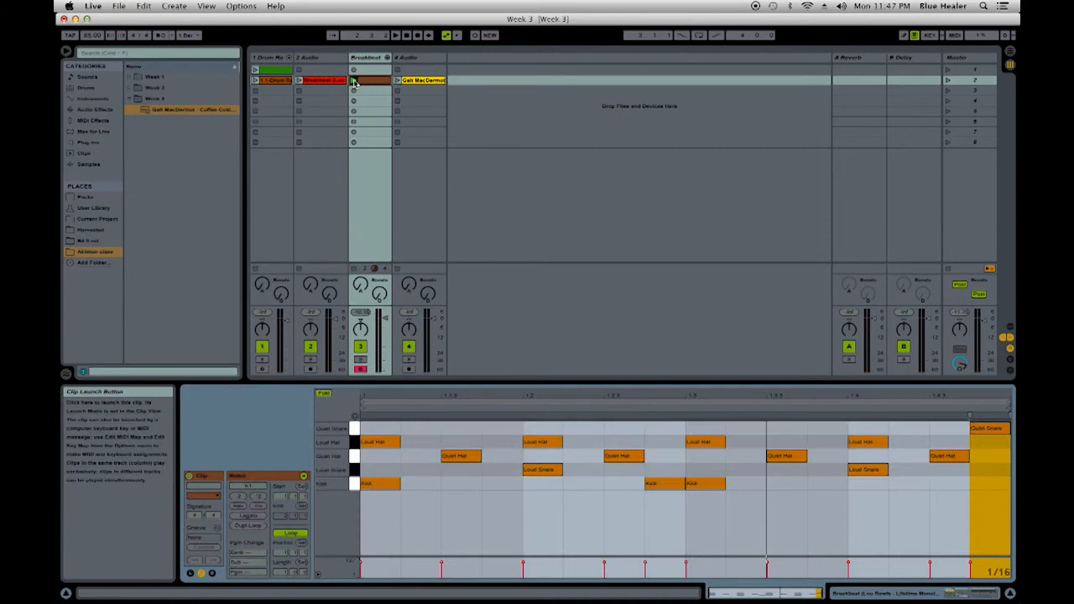
pyautogui.click(355, 80)
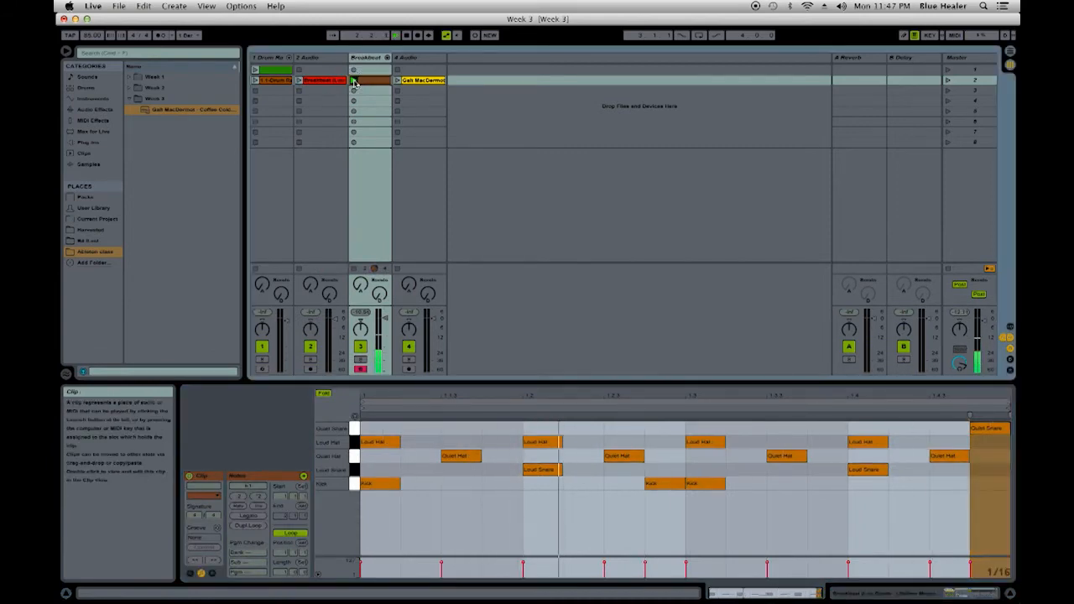
pyautogui.click(354, 270)
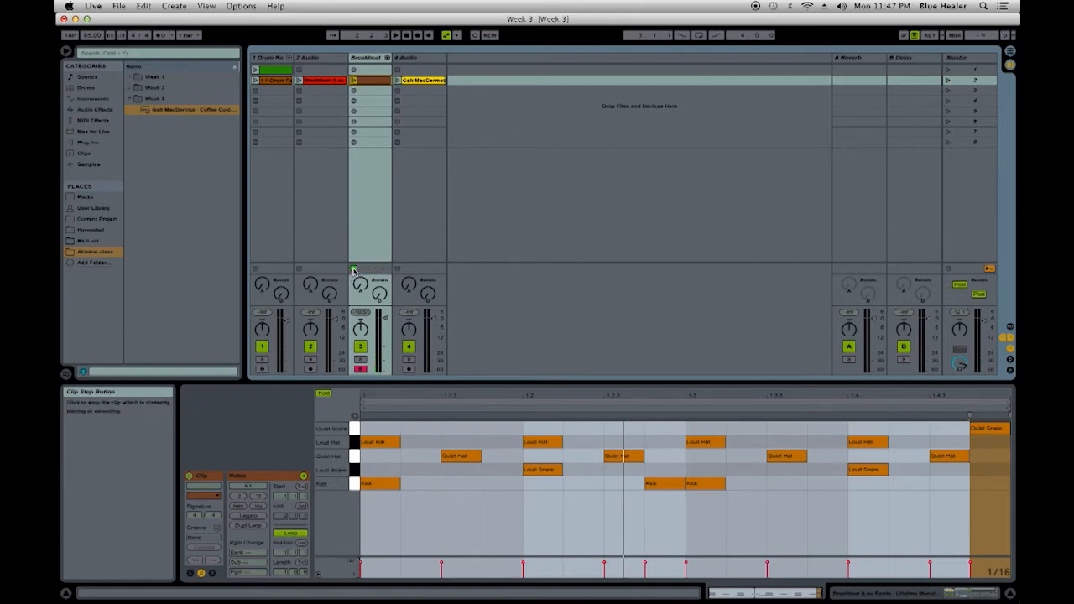
# - Add warp markers to the cropped Galt MacDermot clip at the starts of bars 2, 3 and 4
pyautogui.click(425, 81)
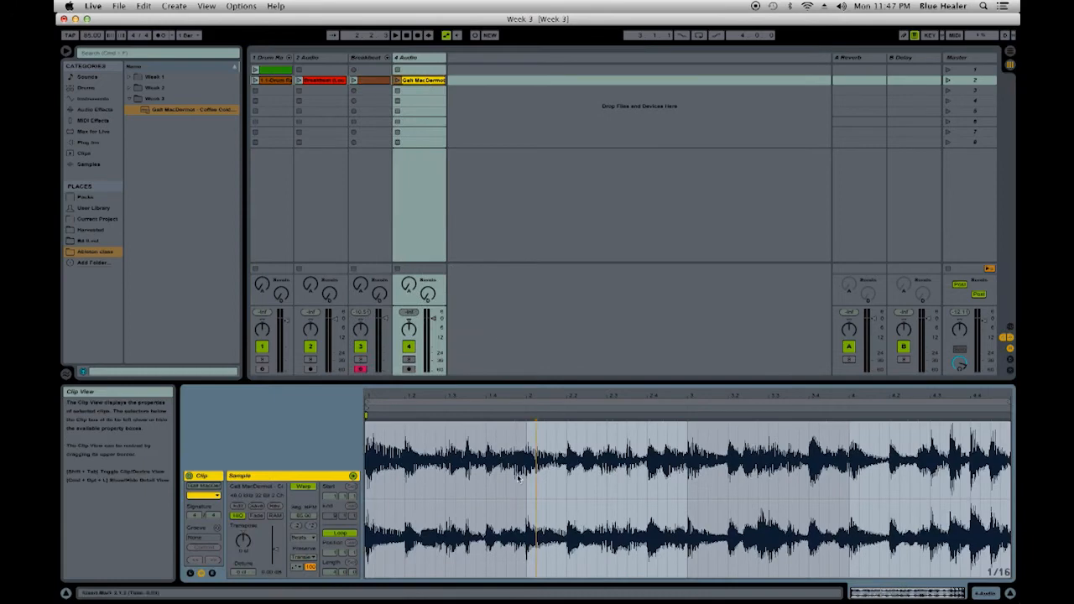
pyautogui.click(506, 448)
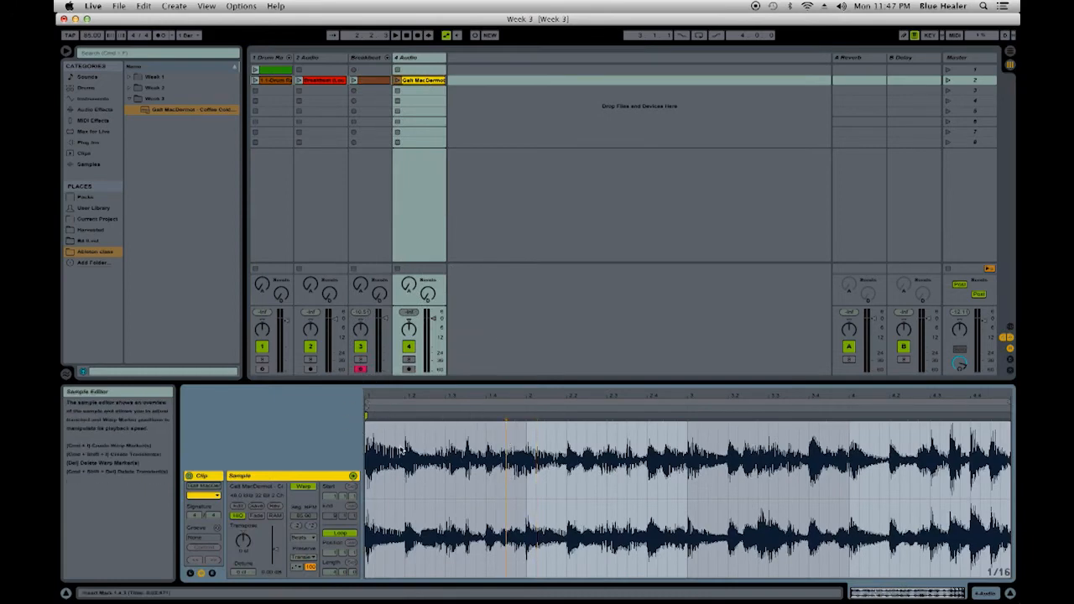
pyautogui.doubleClick(527, 415)
pyautogui.doubleClick(688, 415)
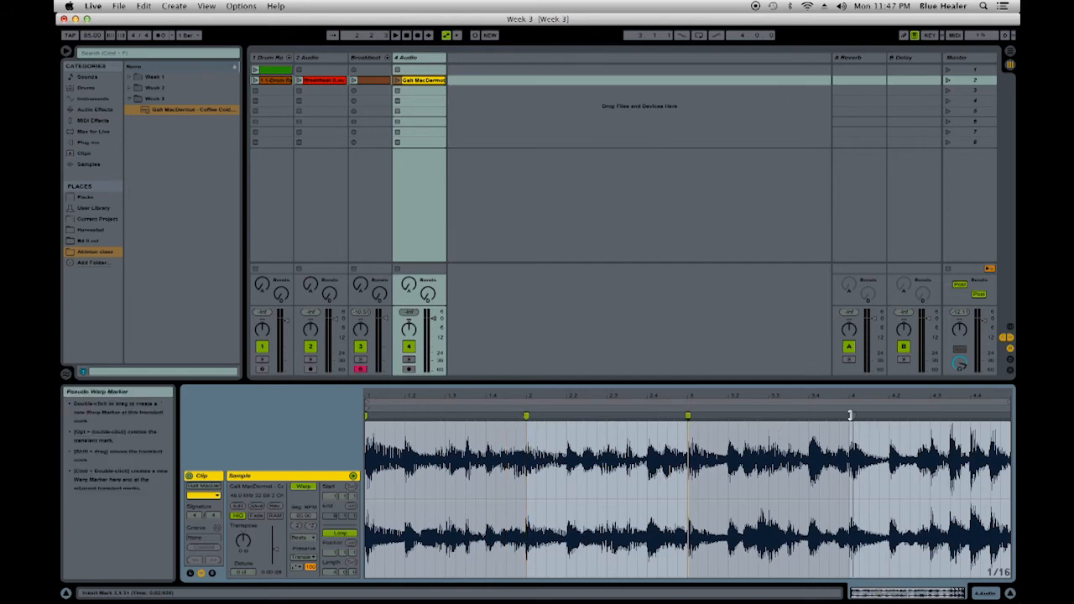
pyautogui.moveTo(860, 393); pyautogui.dragTo(824, 419)
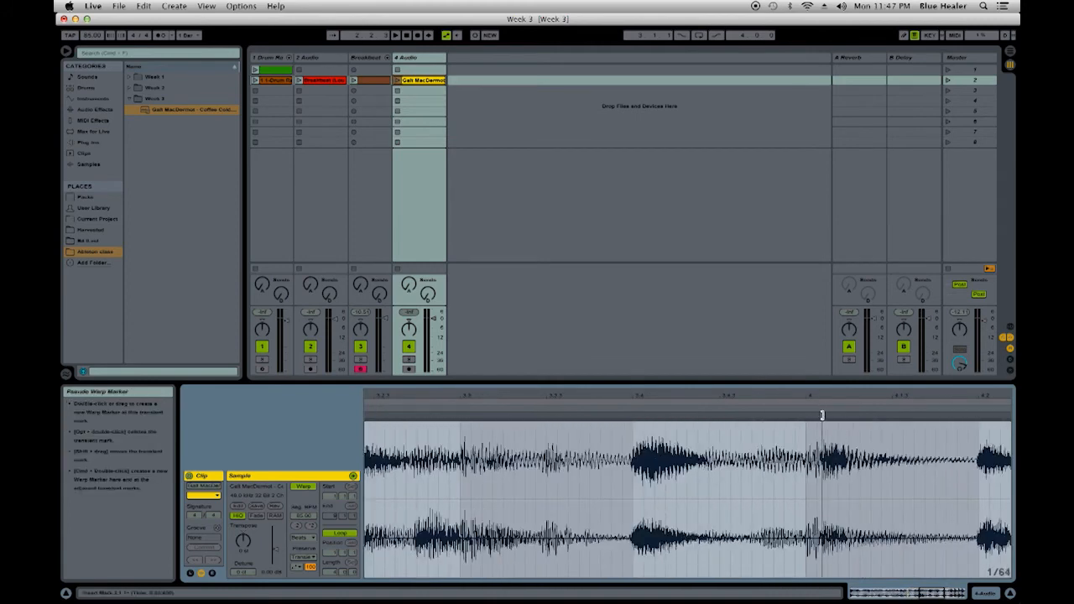
pyautogui.doubleClick(806, 419)
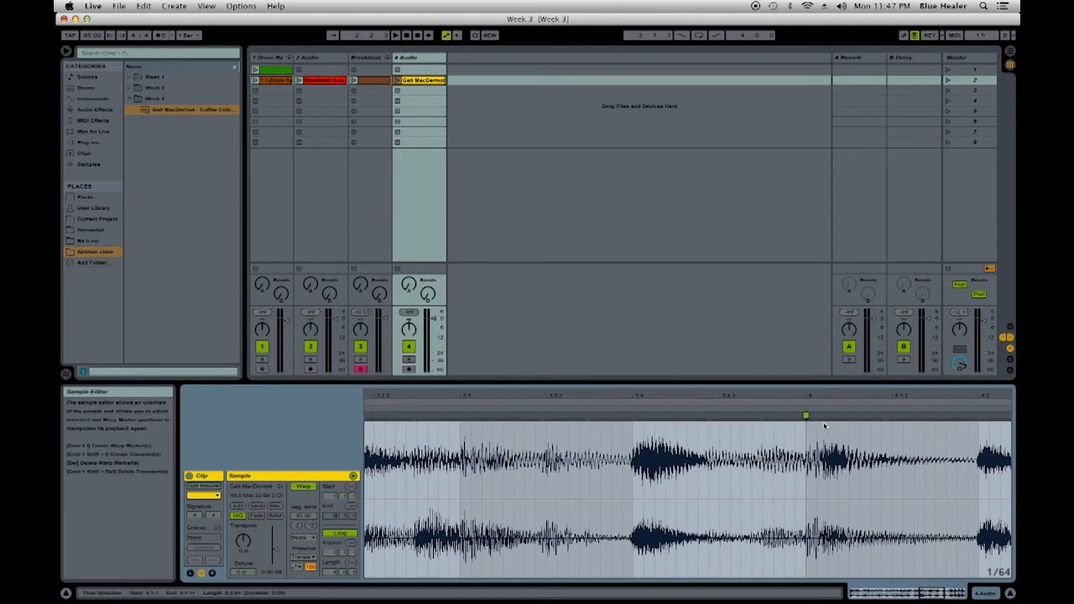
pyautogui.moveTo(823, 392); pyautogui.dragTo(852, 335)
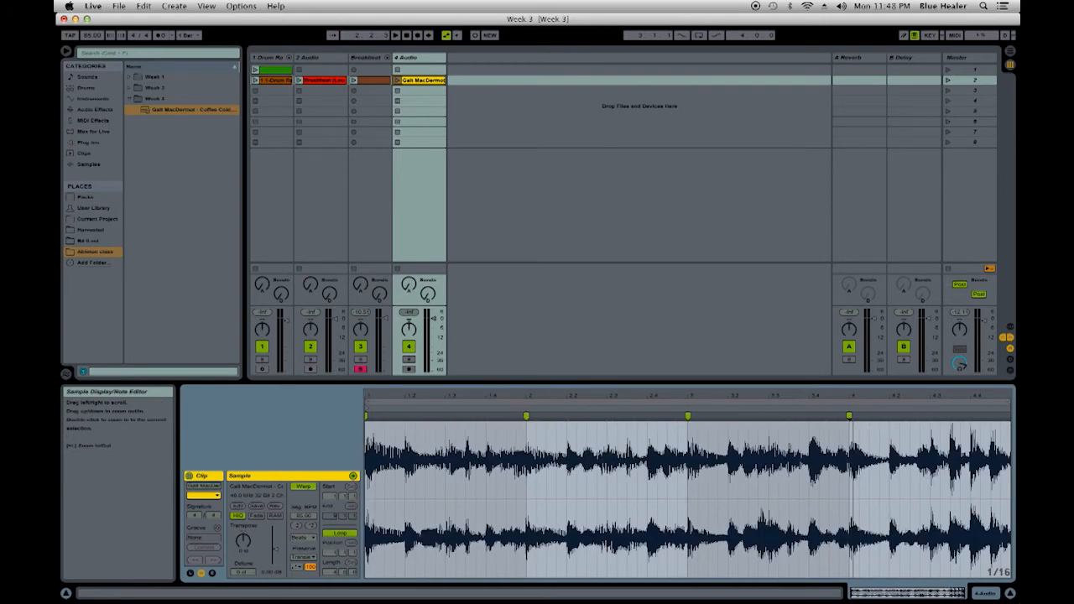
# - Slice the Galt MacDermot clip to a new MIDI track, one slice per warp marker, using the Built-in preset
pyautogui.rightClick(718, 453)
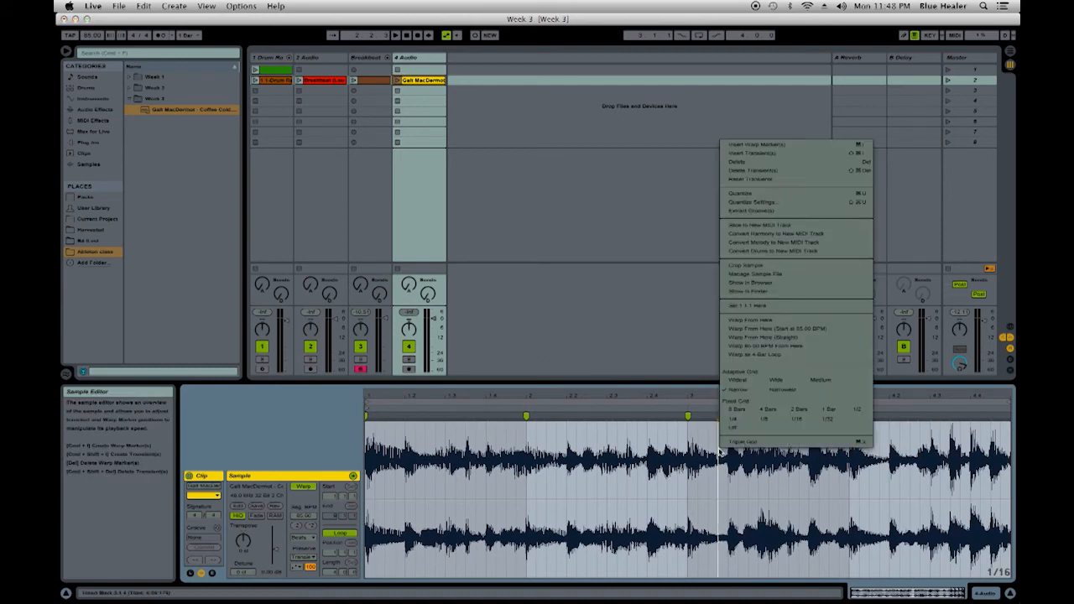
pyautogui.click(765, 228)
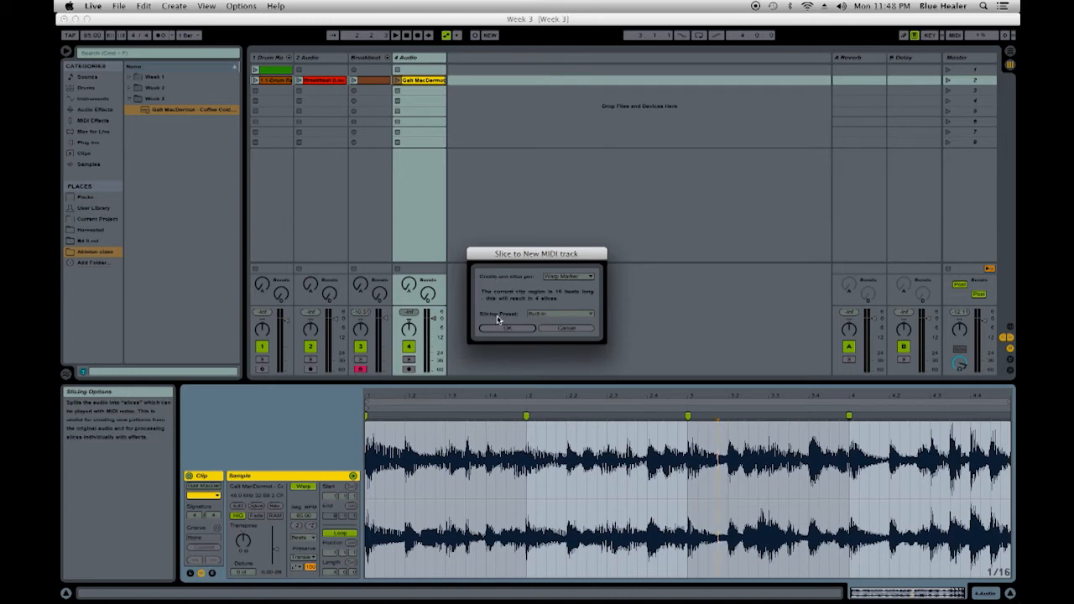
pyautogui.click(520, 329)
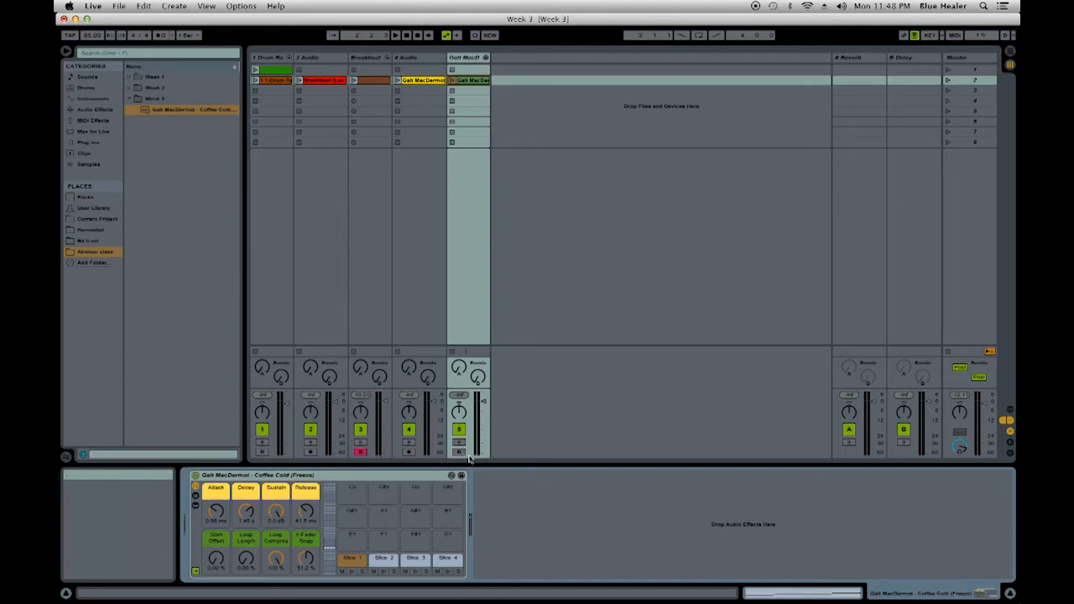
# - Disarm the Breakbeat track, arm the new sliced Galt MacDermot track for recording and audition its slices
pyautogui.click(360, 453)
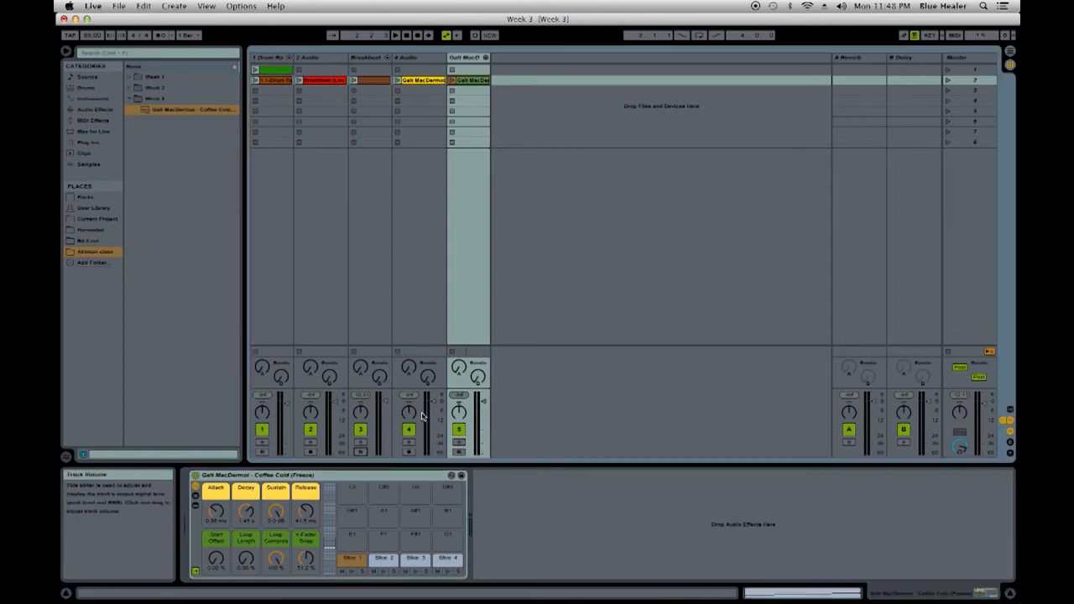
pyautogui.click(459, 453)
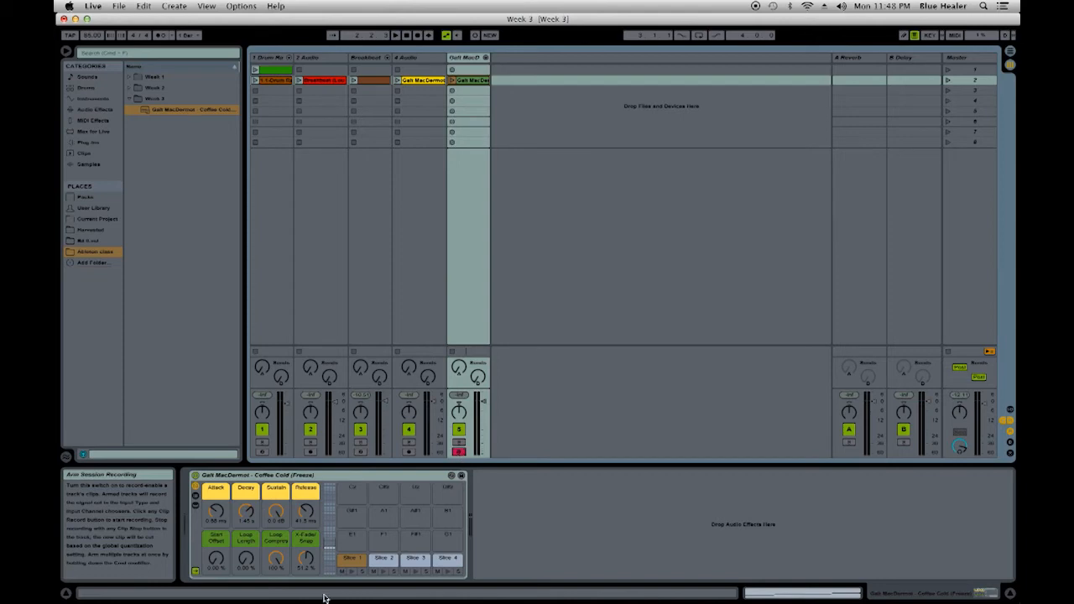
pyautogui.click(357, 568)
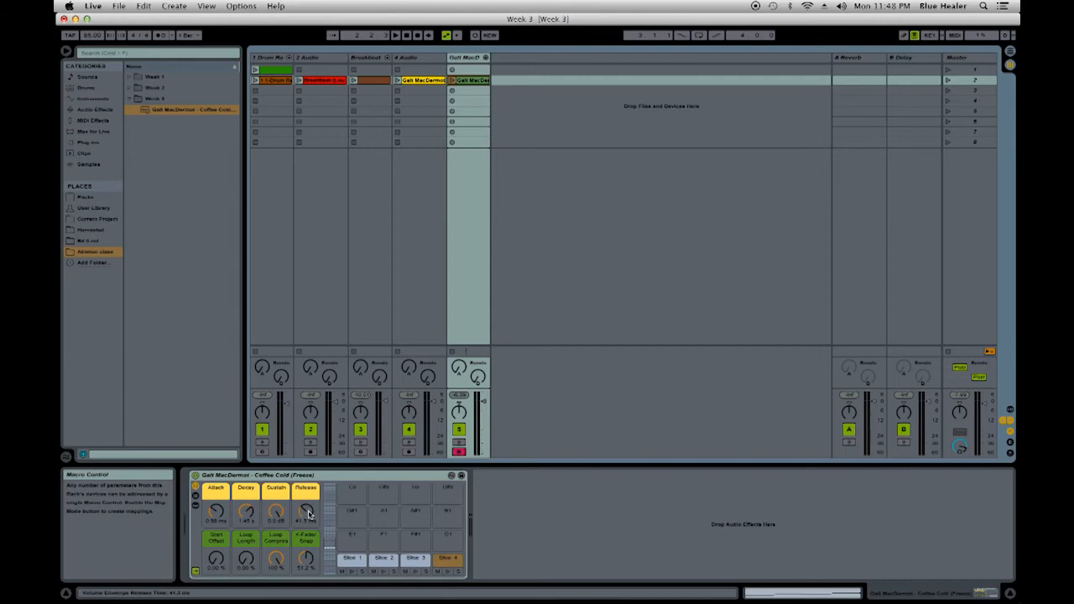
# - Raise the sliced drum rack's Release and Decay macros to their maximum of 60.0 s and select Slice 1
pyautogui.moveTo(309, 514); pyautogui.dragTo(308, 474)
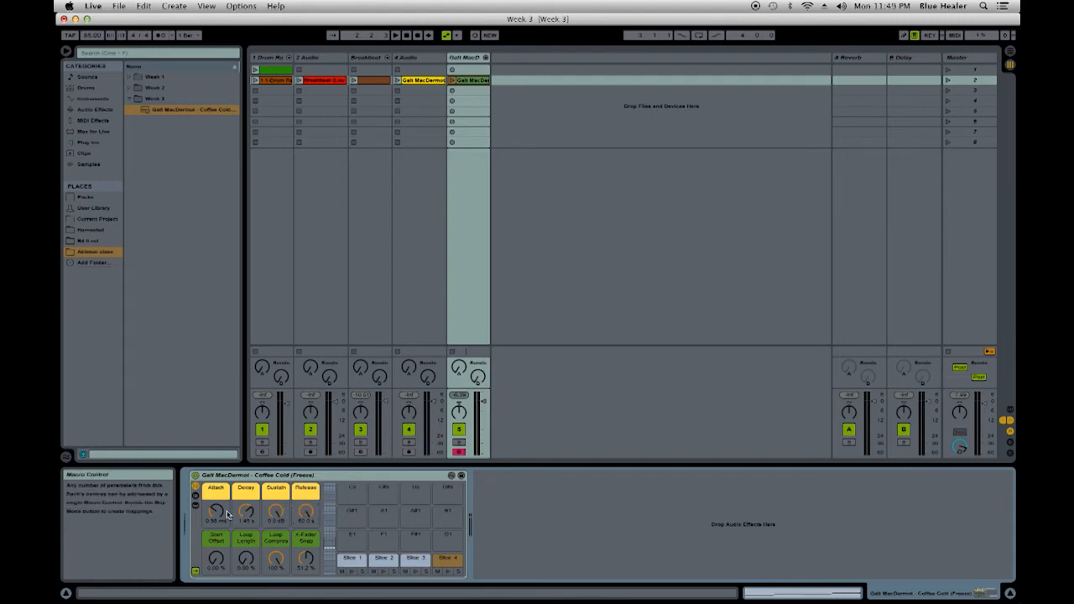
pyautogui.moveTo(246, 512); pyautogui.dragTo(246, 478)
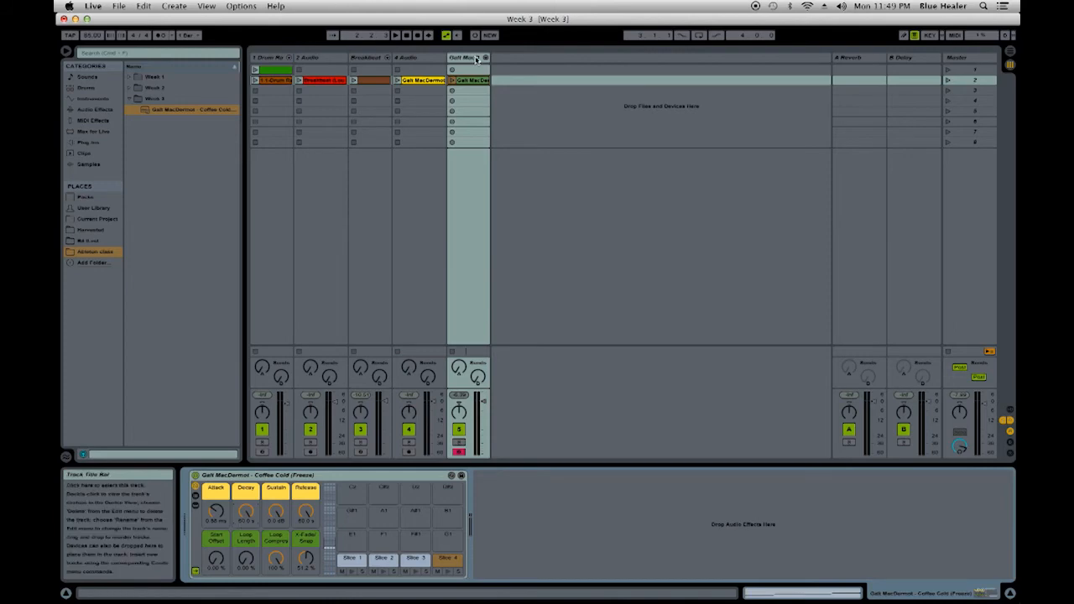
pyautogui.click(352, 558)
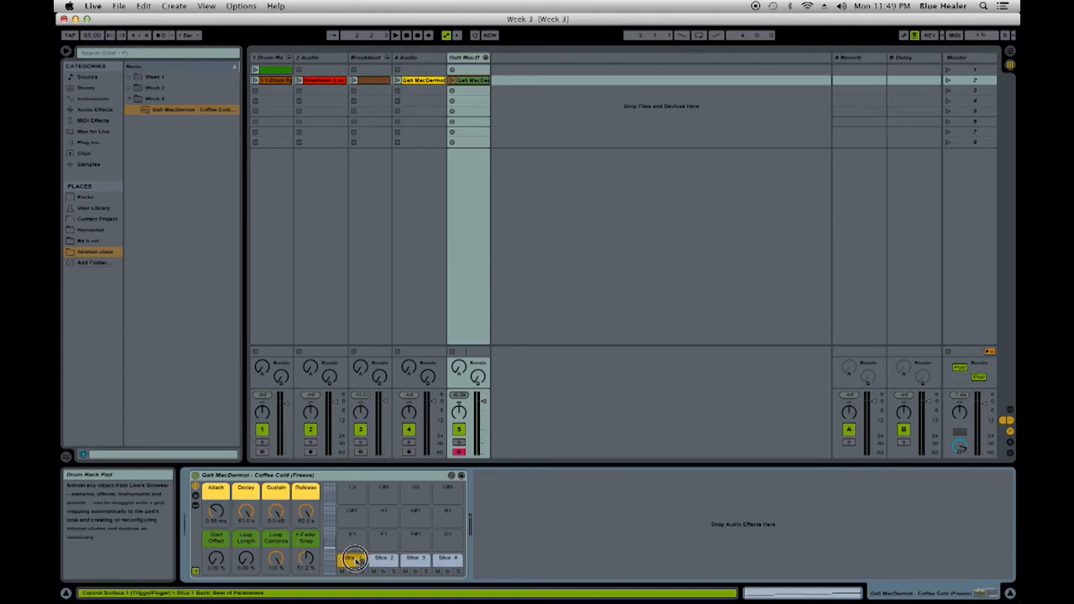
# - Show the sliced drum rack's devices, chain list and input/output section
pyautogui.moveTo(526, 493); pyautogui.dragTo(575, 494)
pyautogui.press('a')
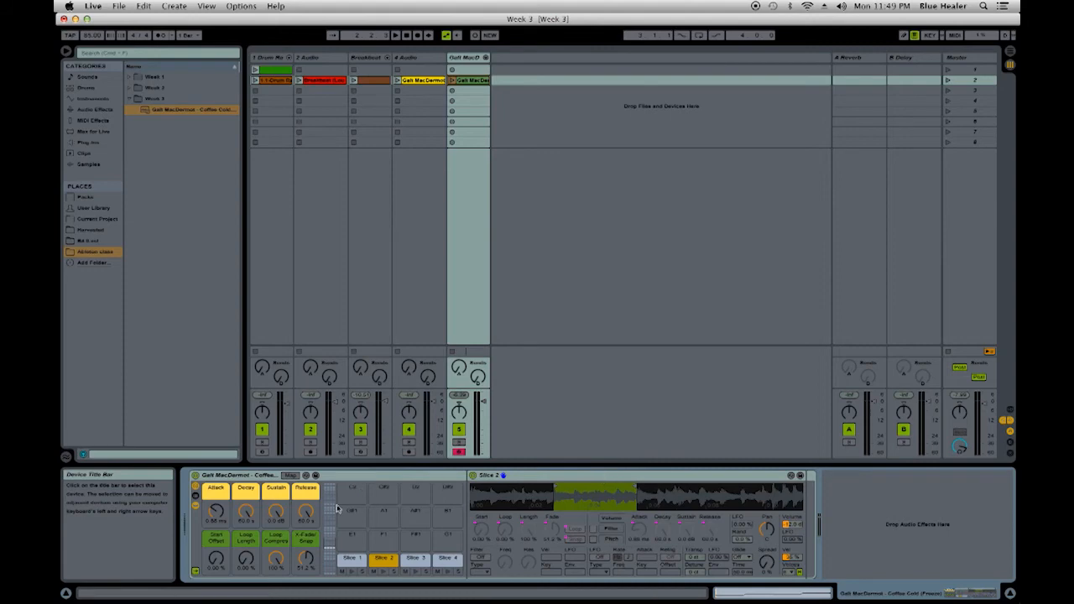
pyautogui.click(195, 501)
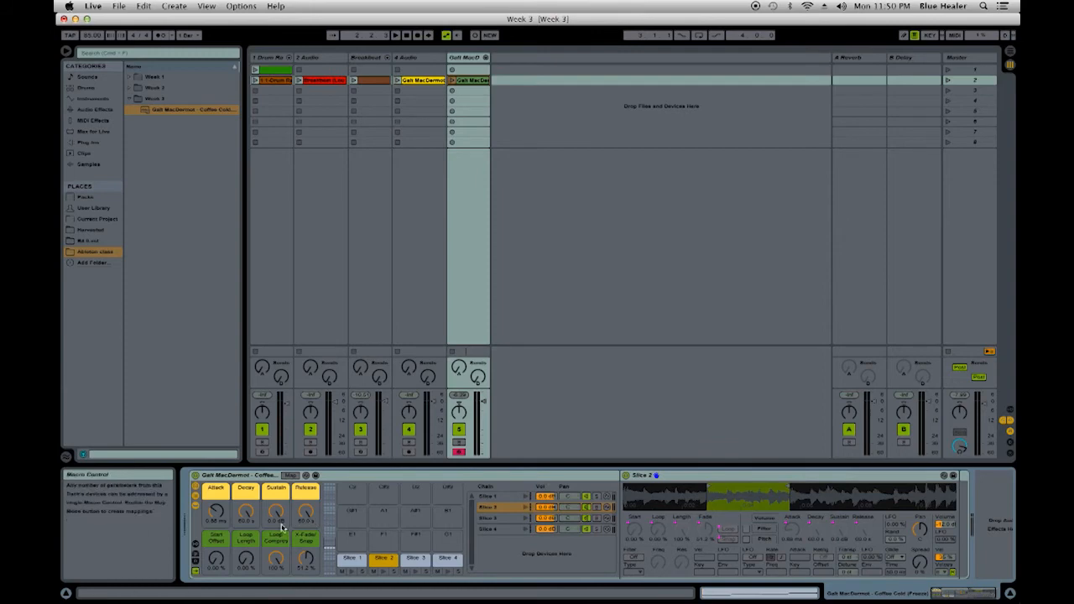
pyautogui.click(194, 546)
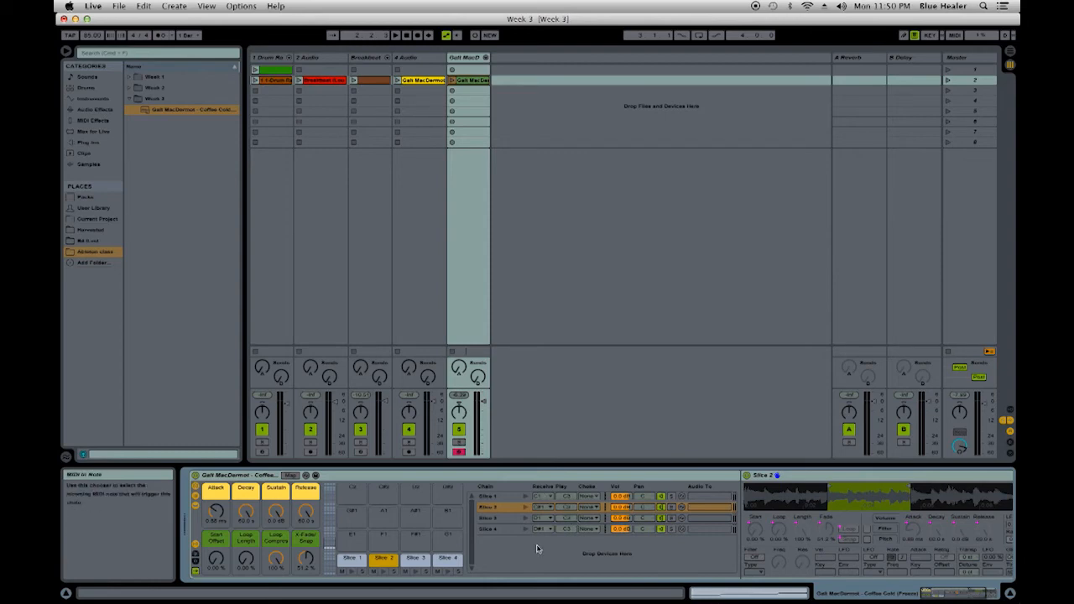
# - Assign all four slices of the drum rack to choke group 16
pyautogui.click(588, 496)
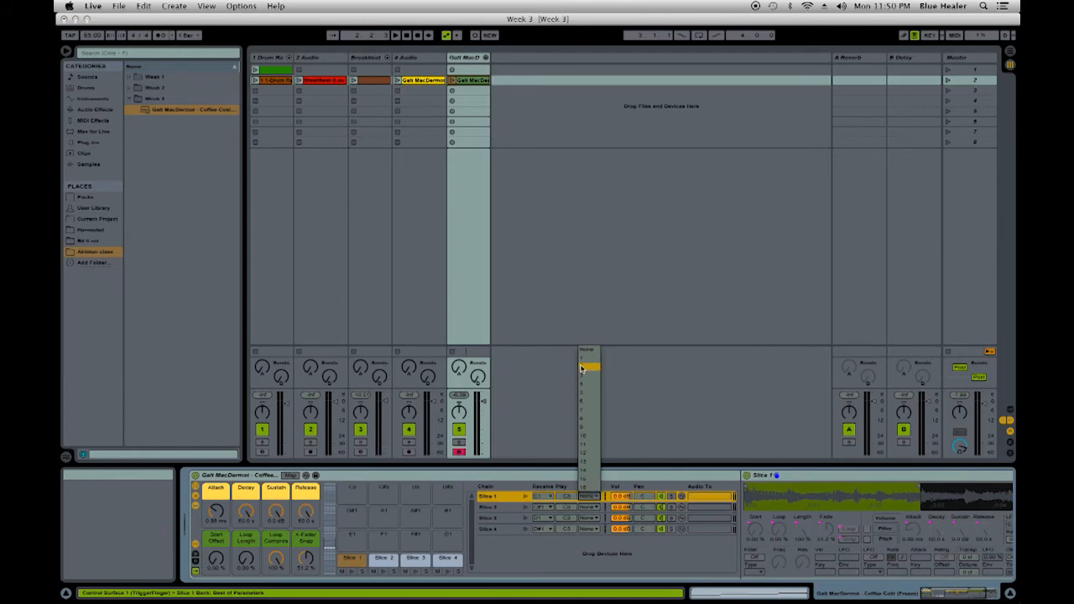
pyautogui.click(587, 495)
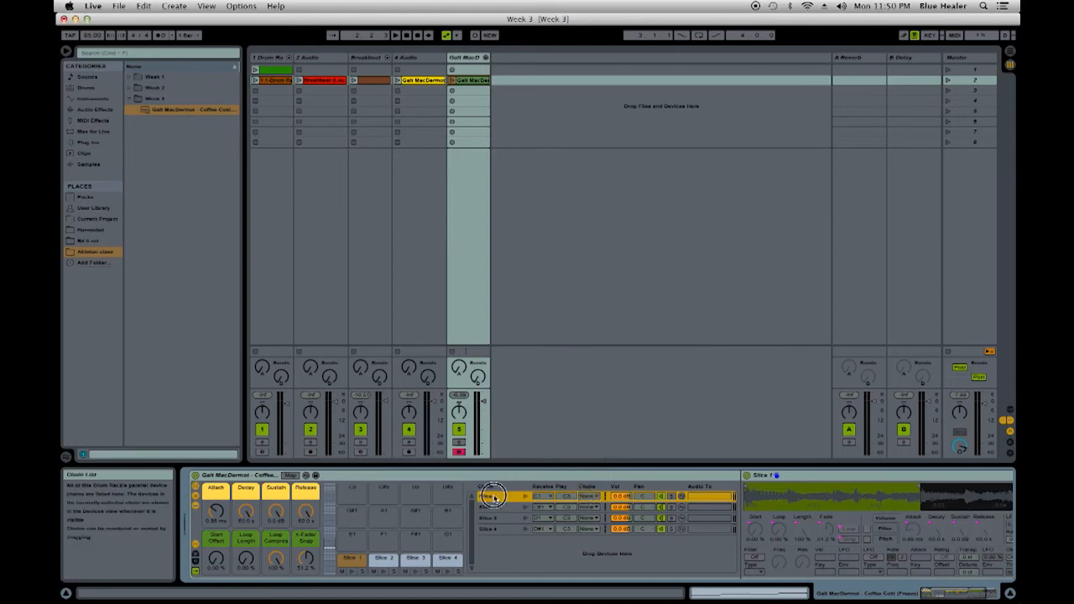
pyautogui.click(588, 496)
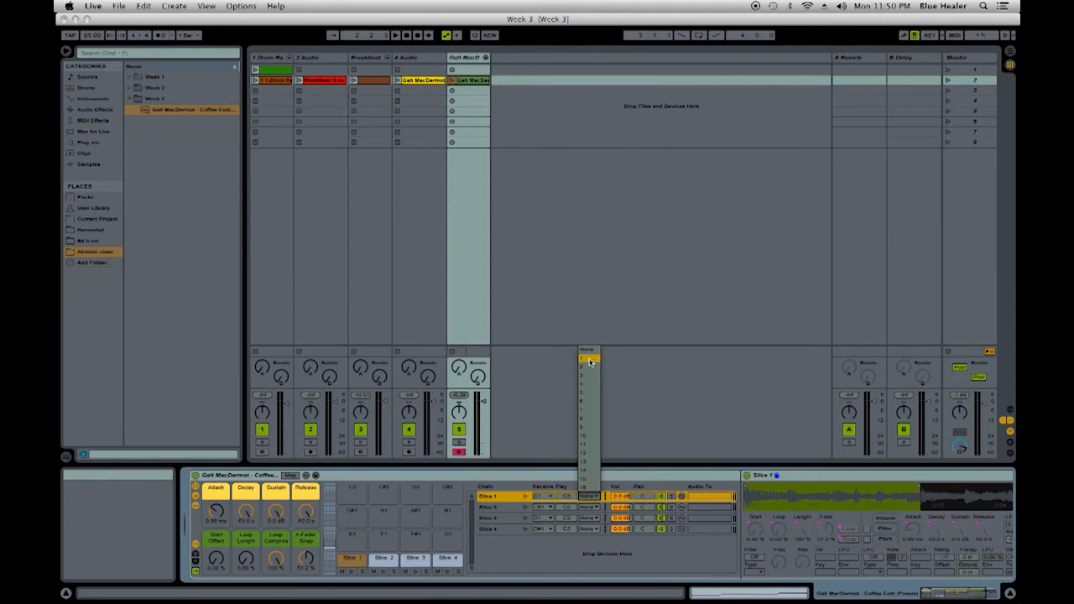
pyautogui.click(592, 492)
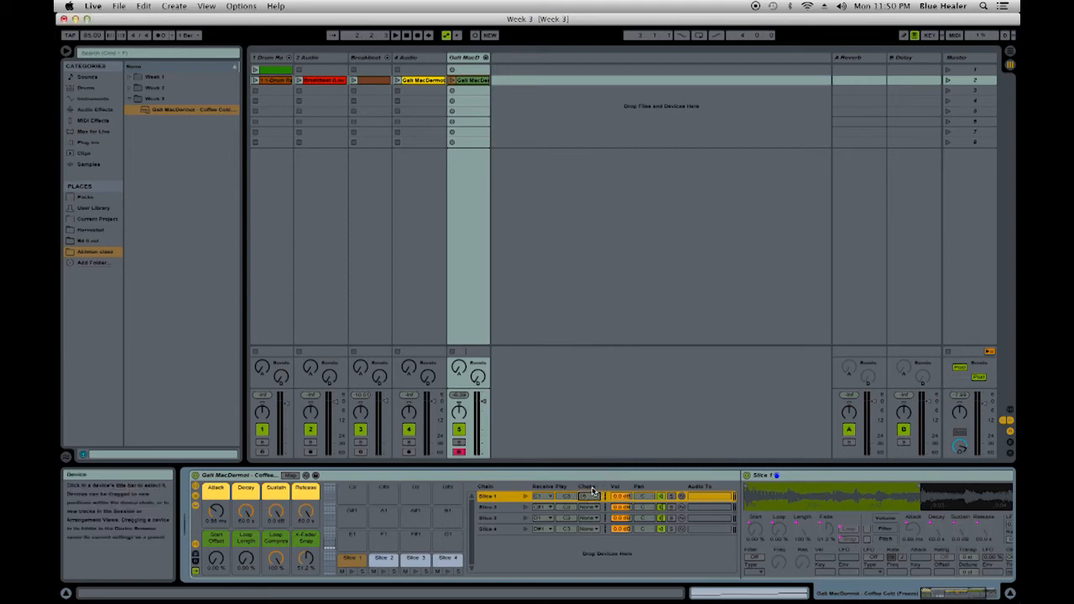
pyautogui.click(590, 506)
pyautogui.click(590, 501)
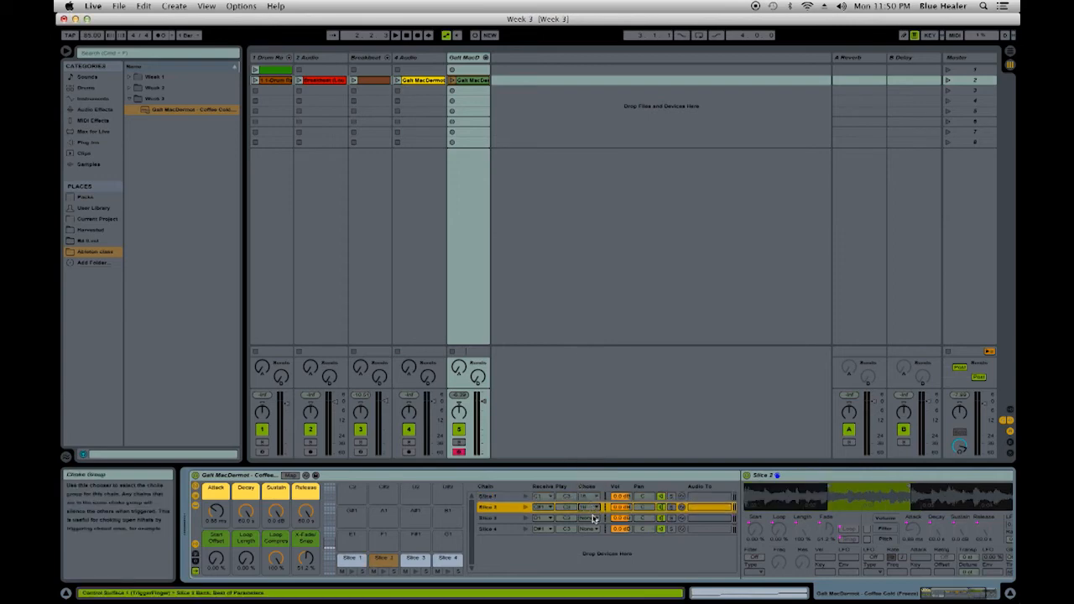
pyautogui.click(590, 518)
pyautogui.click(590, 513)
pyautogui.click(590, 529)
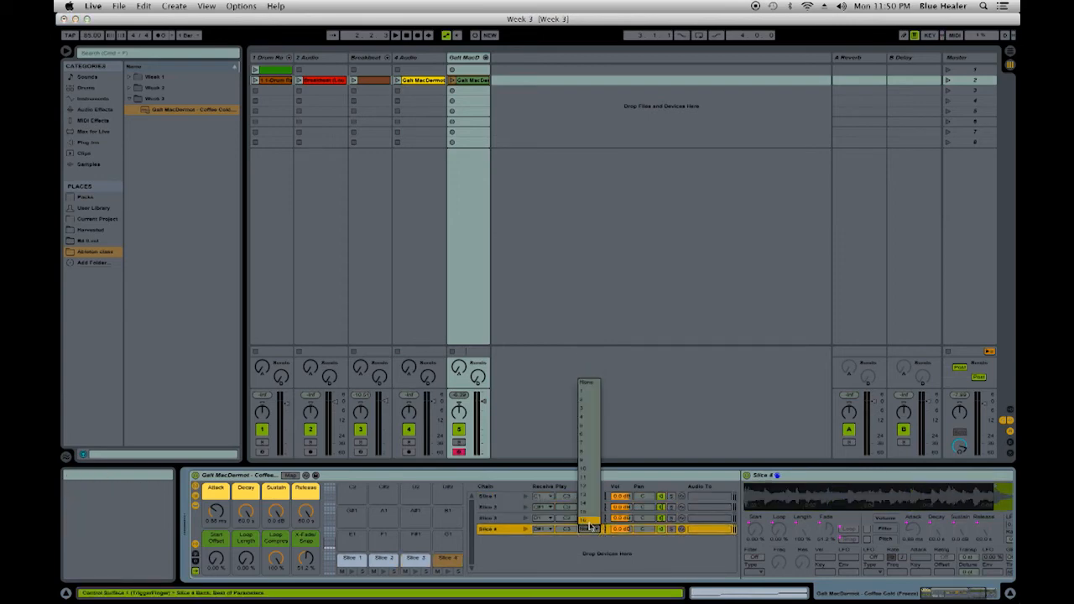
pyautogui.click(590, 521)
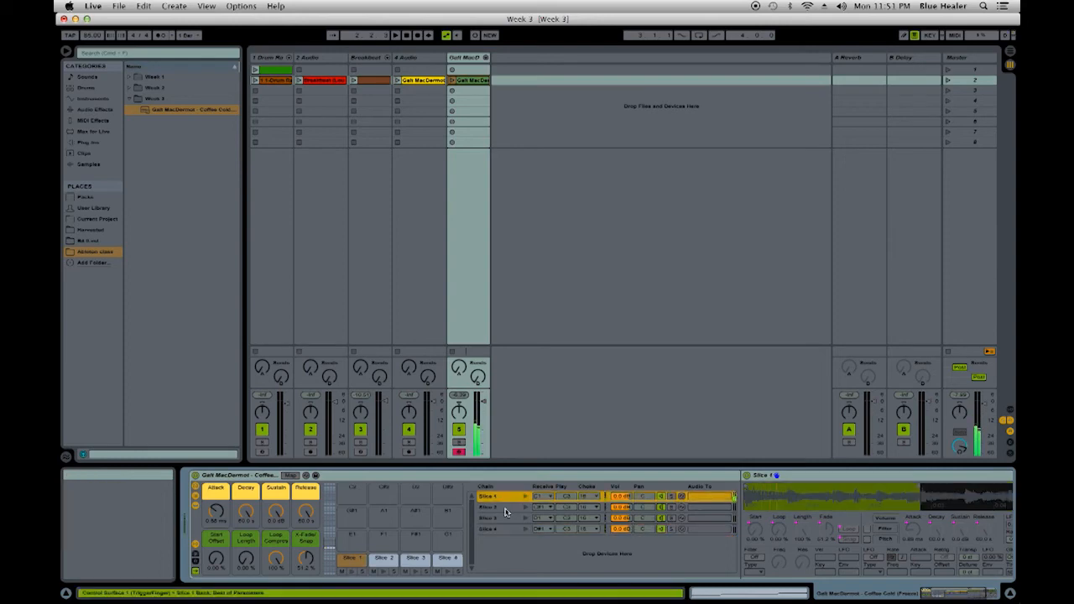
# - Audition the slices and check the Simpler-to-Sampler option for Slice 3's device
pyautogui.click(505, 508)
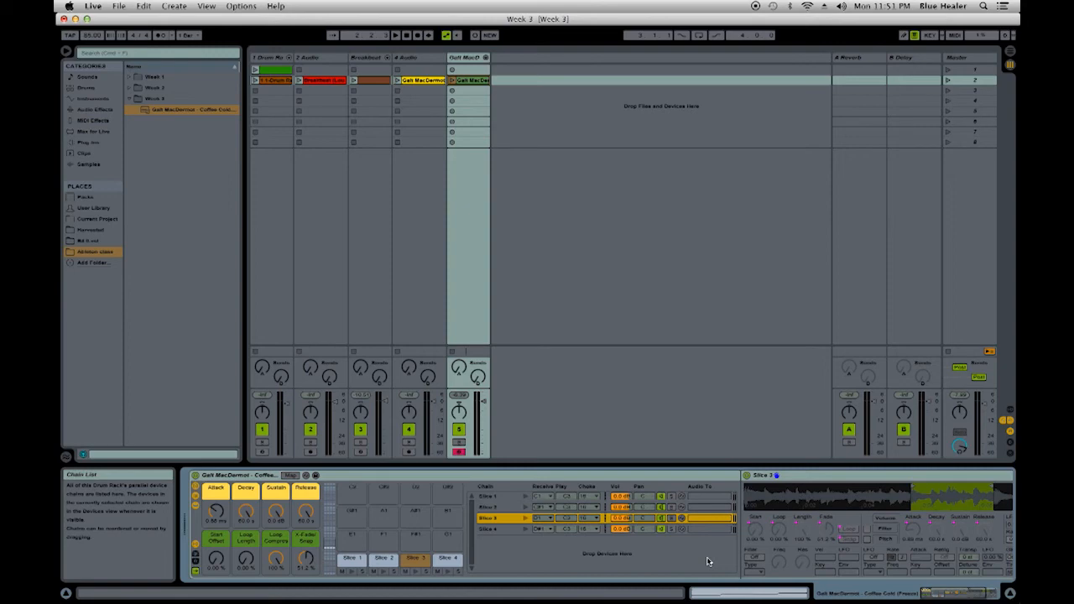
pyautogui.moveTo(945, 599); pyautogui.dragTo(973, 595)
pyautogui.rightClick(734, 476)
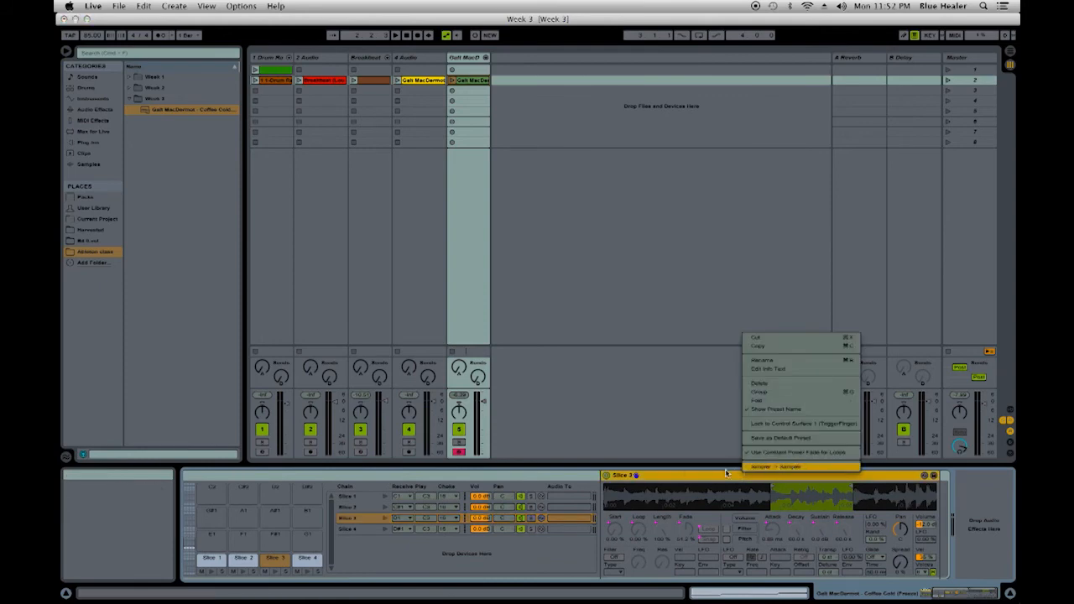
pyautogui.click(767, 470)
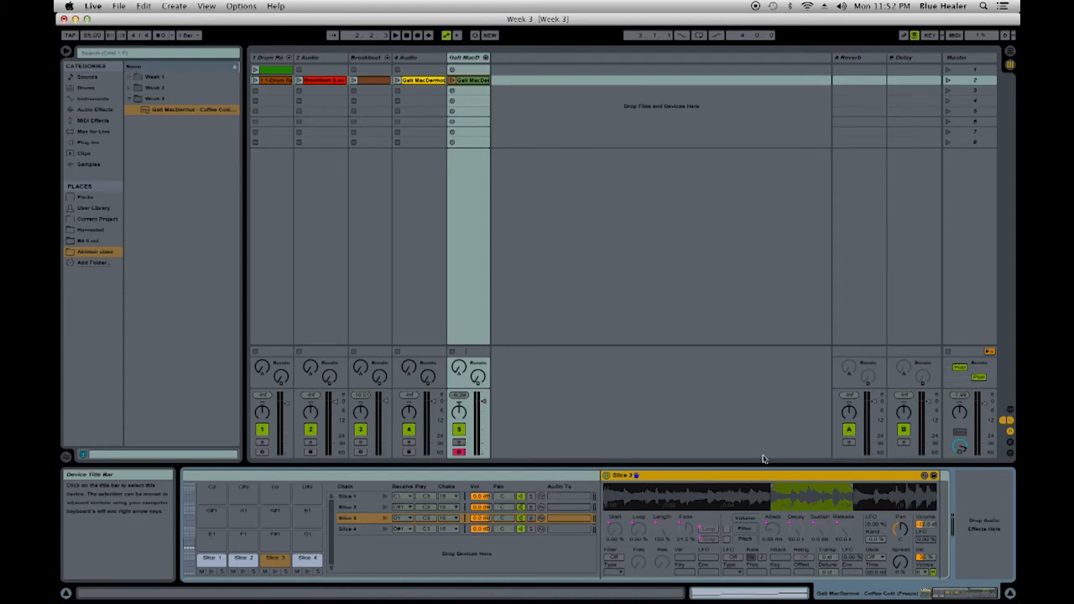
pyautogui.click(955, 594)
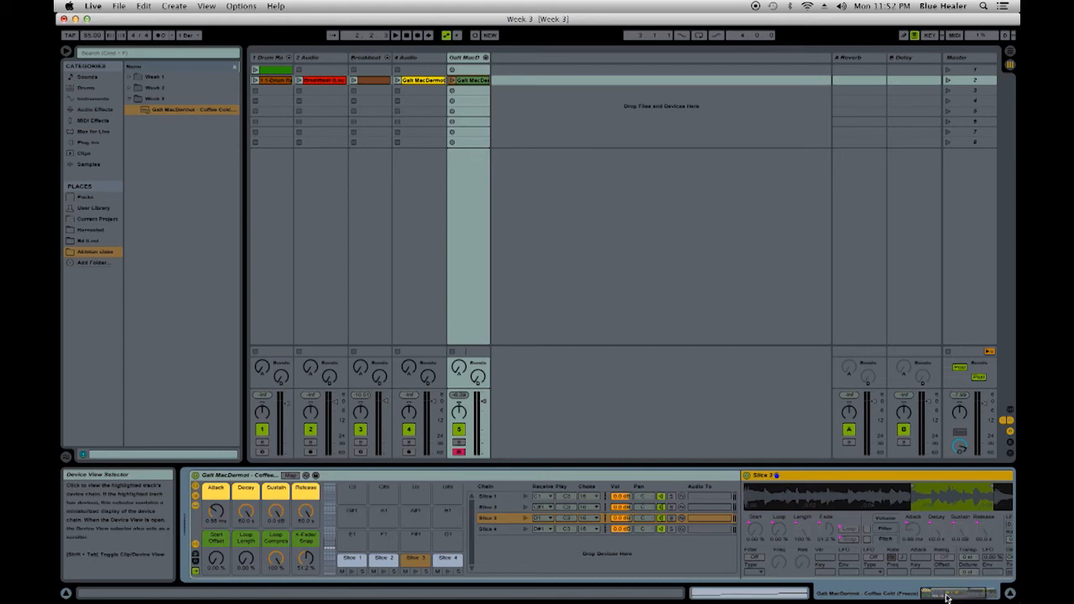
# - Review the scene 2 clips on the drum, breakbeat and Galt MacDermot tracks, along with the sliced track's drum rack
pyautogui.doubleClick(277, 81)
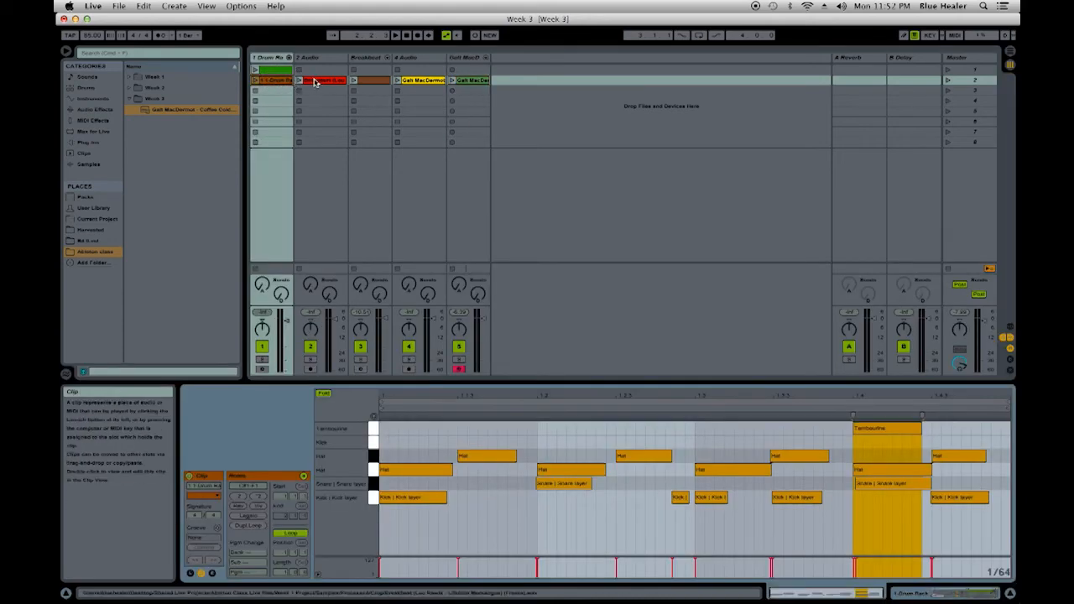
pyautogui.click(313, 81)
pyautogui.click(381, 80)
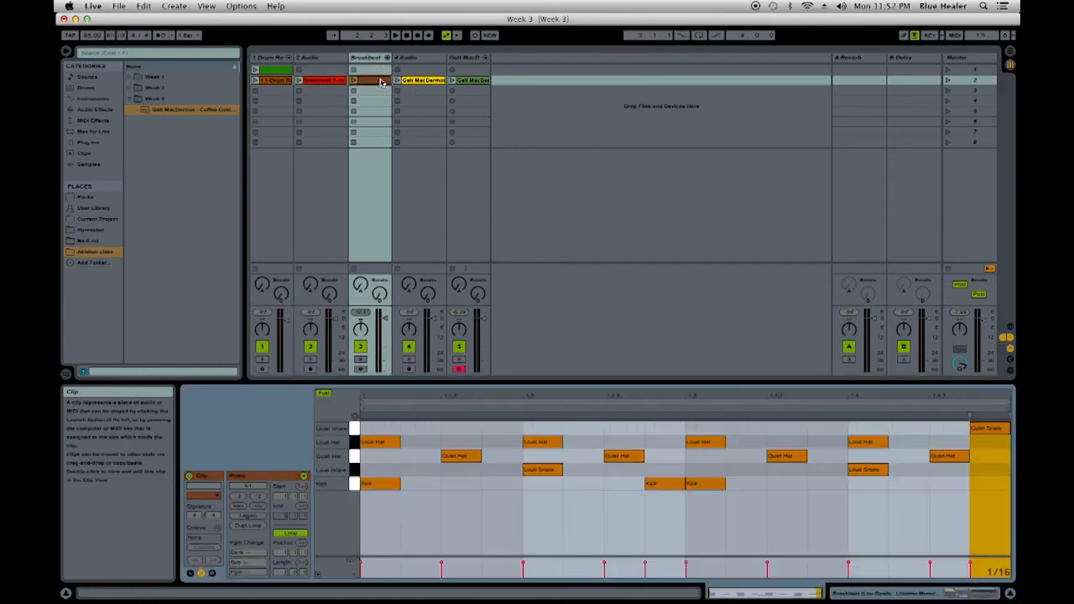
pyautogui.click(469, 80)
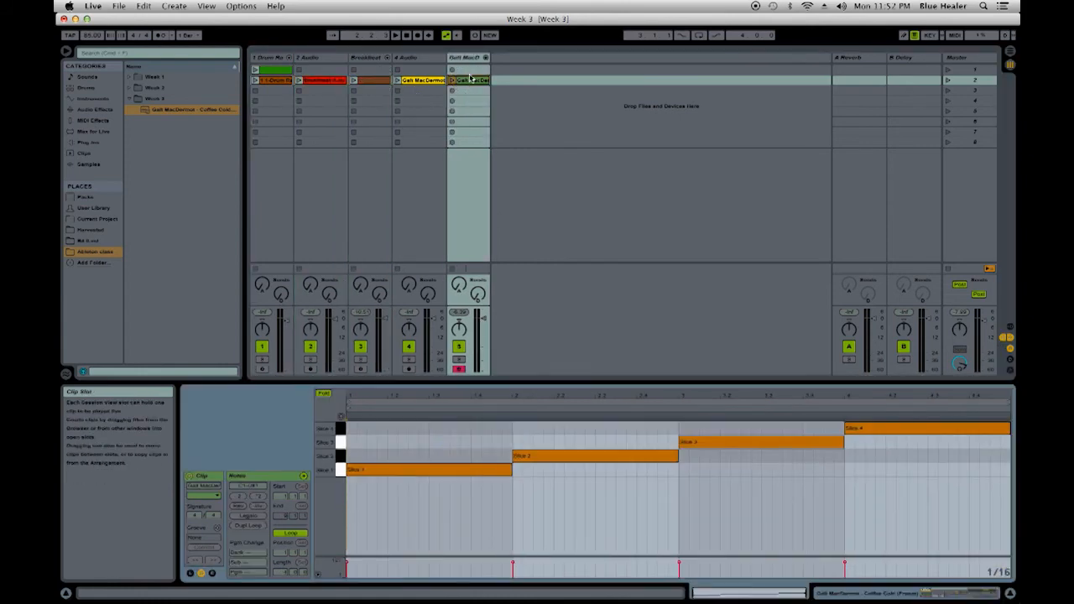
pyautogui.doubleClick(467, 58)
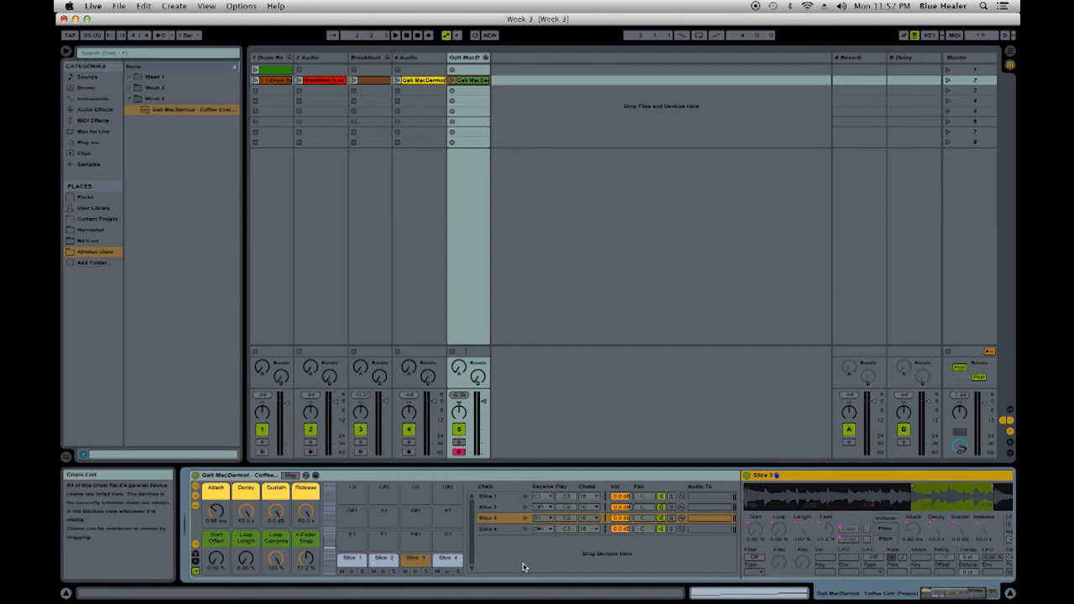
pyautogui.click(431, 79)
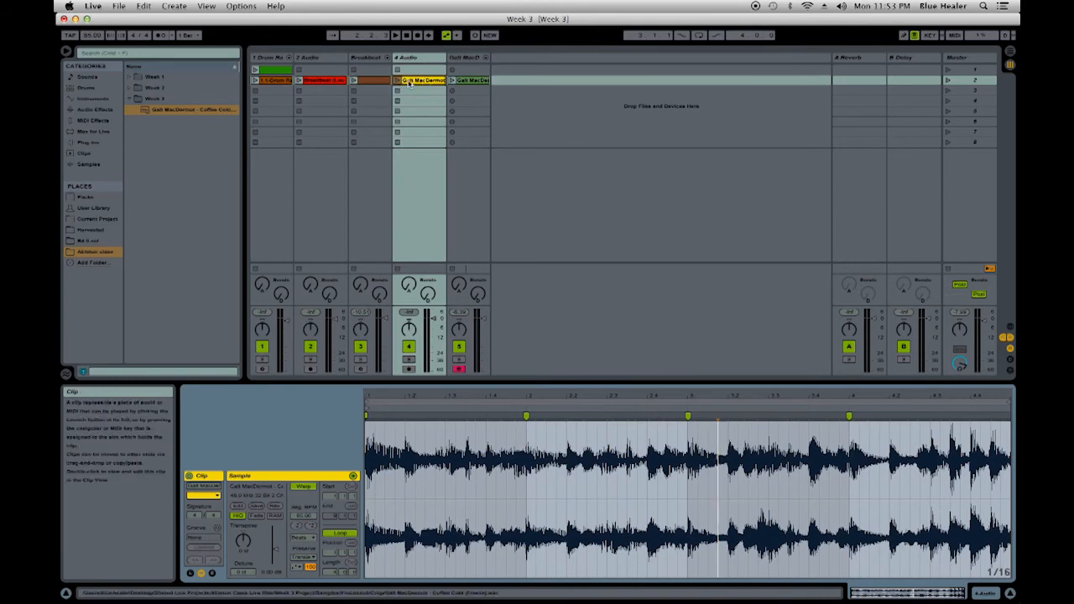
# - Launch the scene 2 clips on the first drum rack track and the 2 Audio breakbeat track, then return to the sliced track's devices
pyautogui.click(256, 80)
pyautogui.click(299, 81)
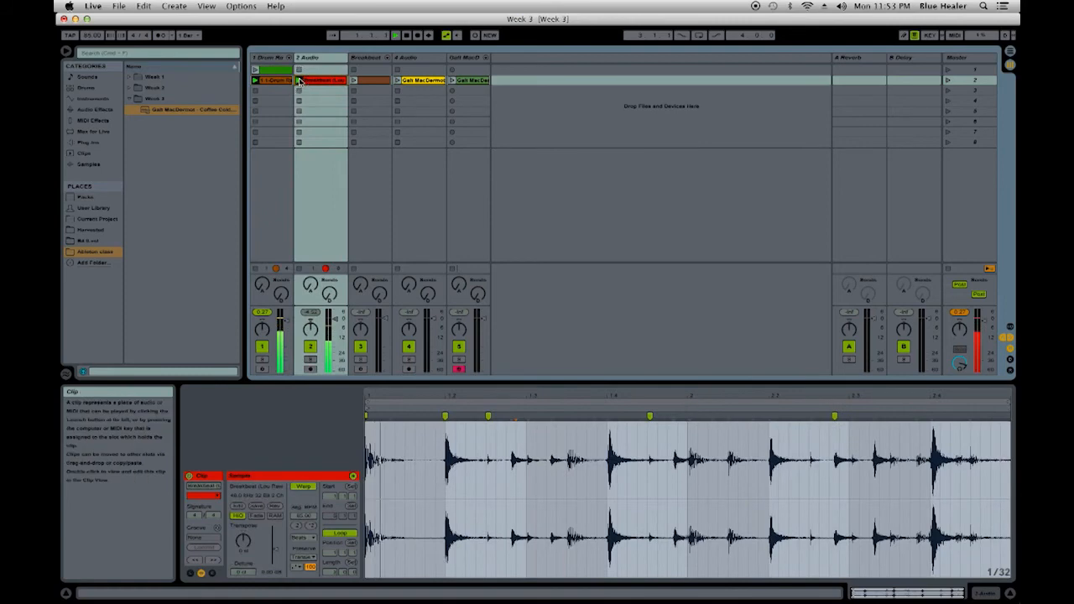
pyautogui.click(468, 81)
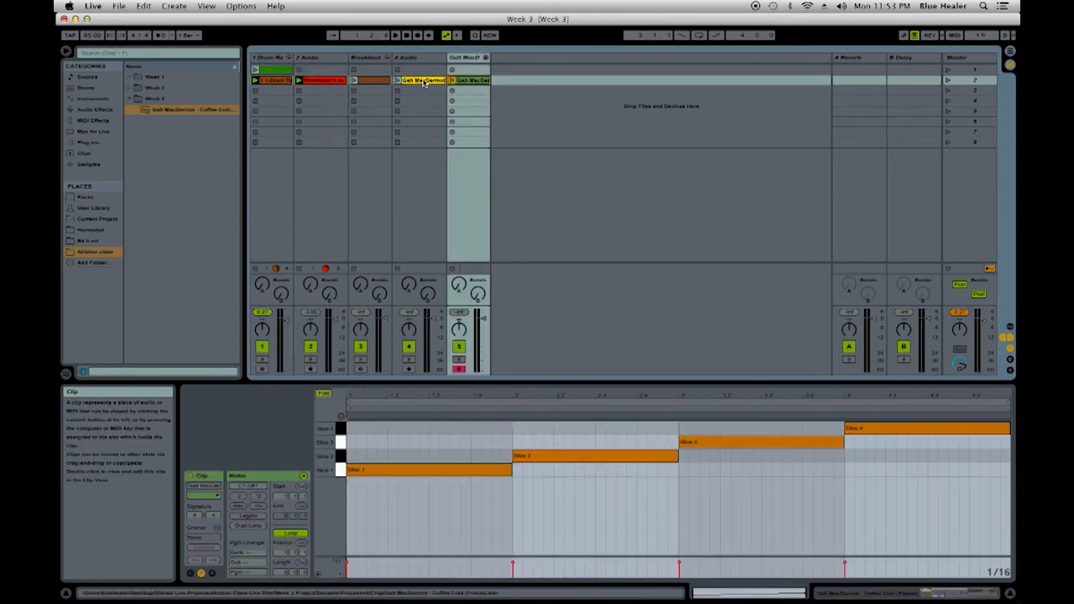
pyautogui.click(423, 80)
pyautogui.click(470, 59)
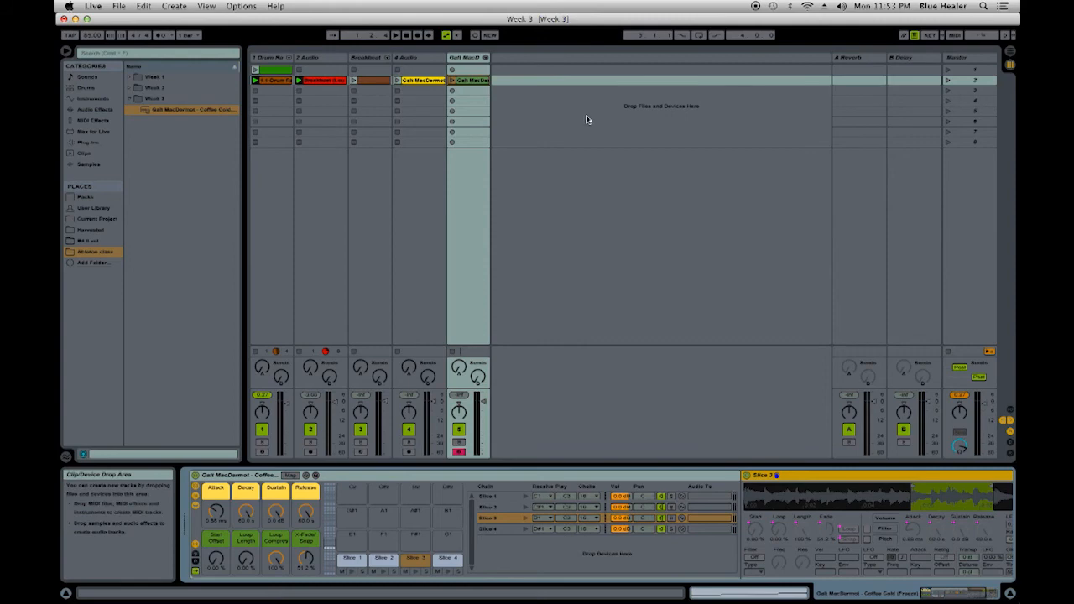
# - Delete the sliced Galt MacDermot MIDI clip and create an empty MIDI clip in that track's scene 2 slot
pyautogui.moveTo(480, 80); pyautogui.dragTo(482, 70)
pyautogui.doubleClick(482, 70)
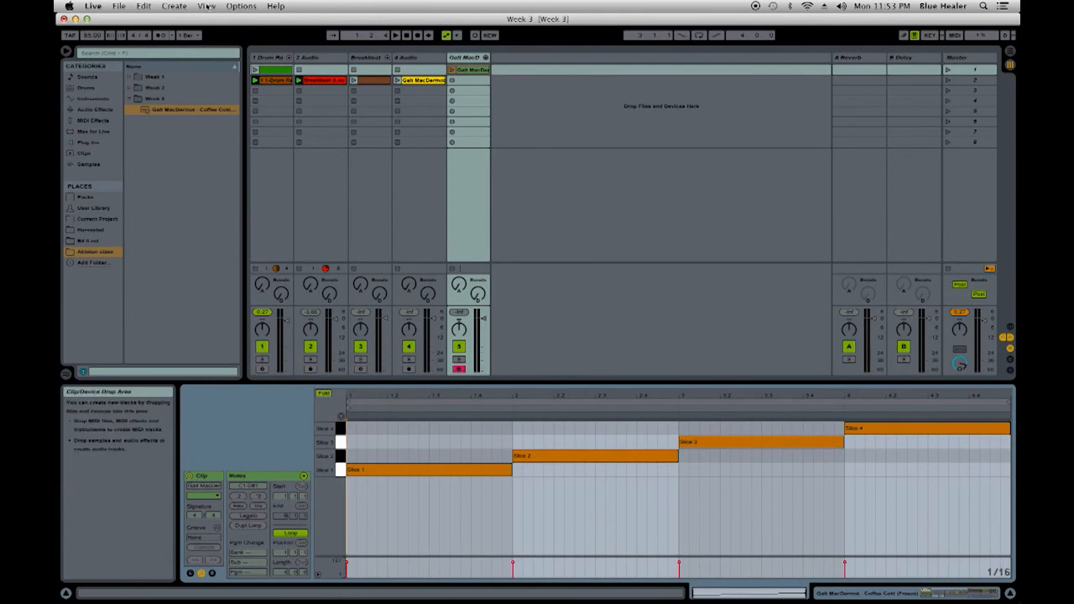
pyautogui.rightClick(465, 73)
pyautogui.click(477, 77)
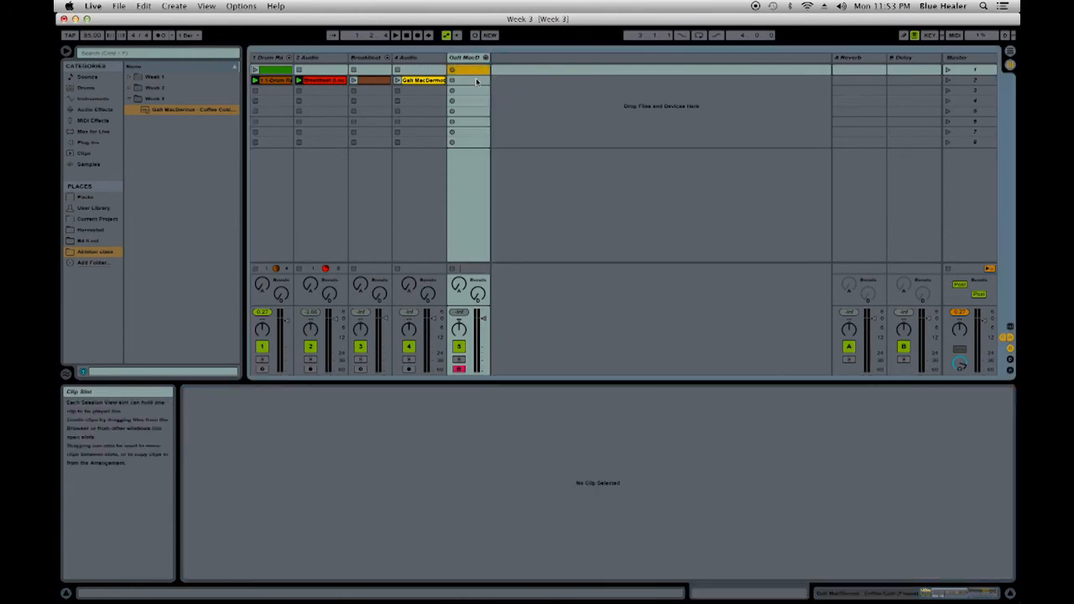
pyautogui.click(473, 81)
pyautogui.doubleClick(472, 81)
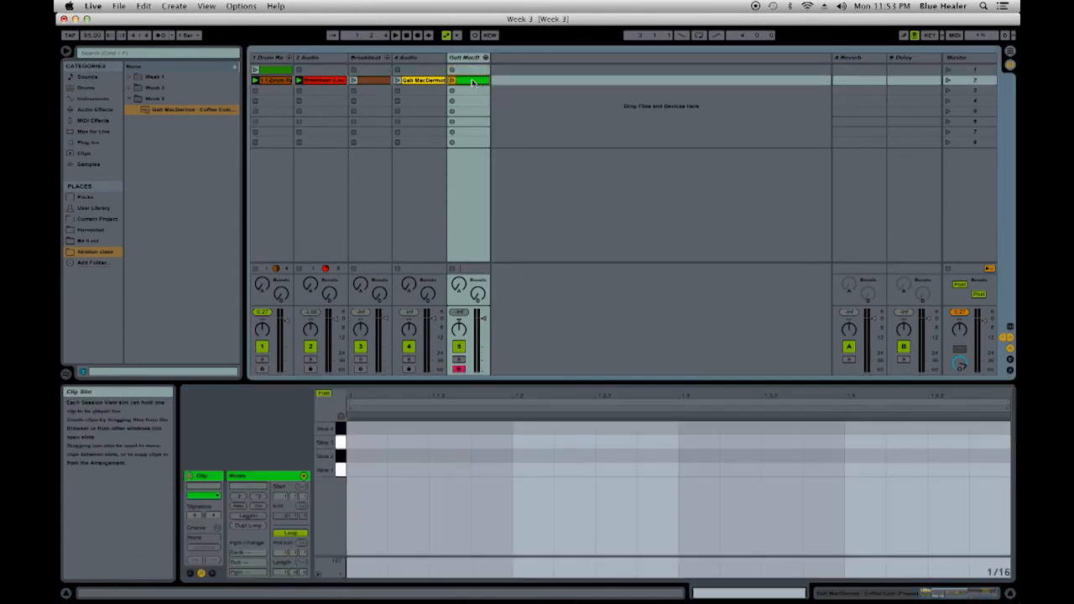
# - Add Slice 1 on beat 1, Slice 2 on 1.2, Slice 1 on 1.3 and Slice 4 on 1.4, and launch the clip
pyautogui.doubleClick(355, 471)
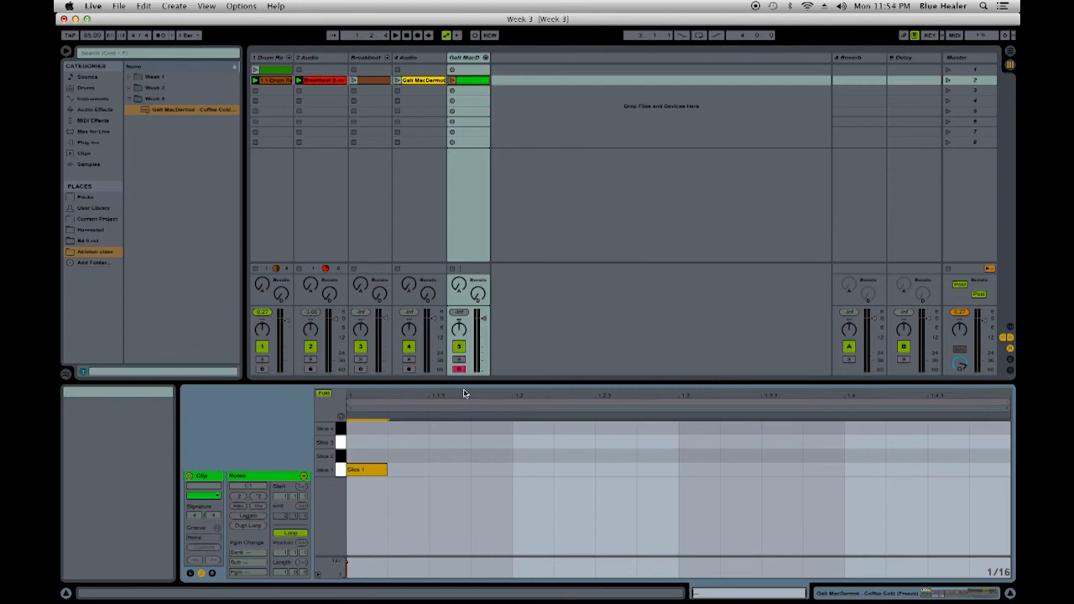
pyautogui.doubleClick(515, 456)
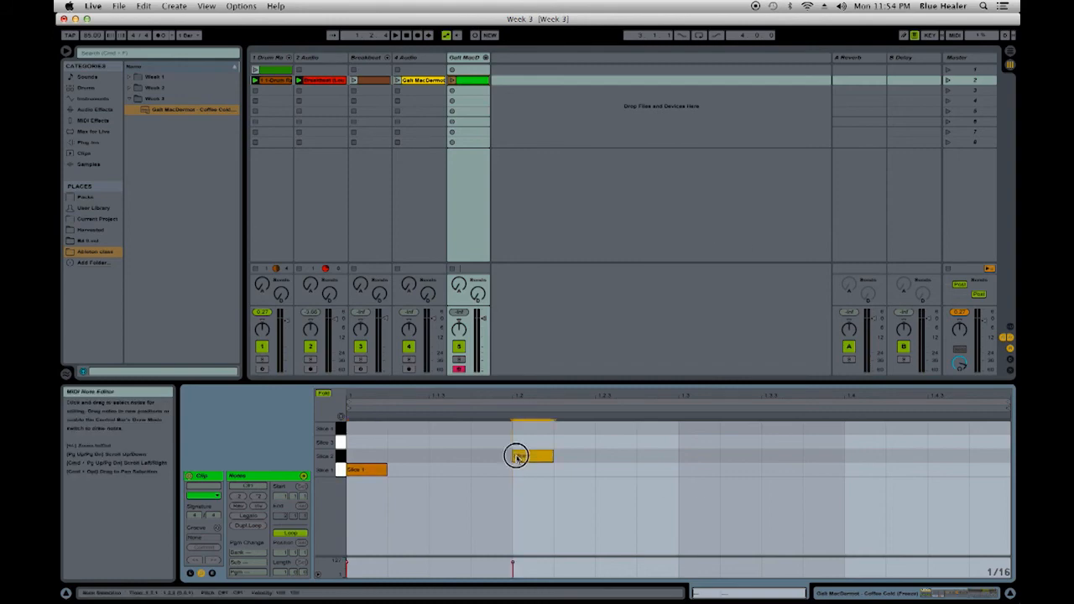
pyautogui.doubleClick(683, 470)
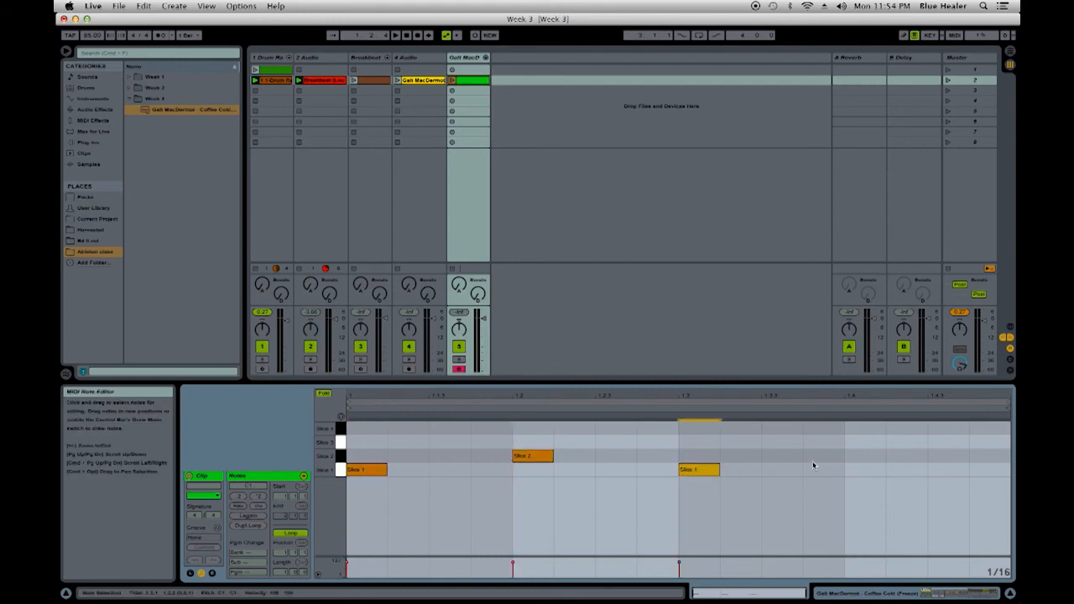
pyautogui.doubleClick(854, 429)
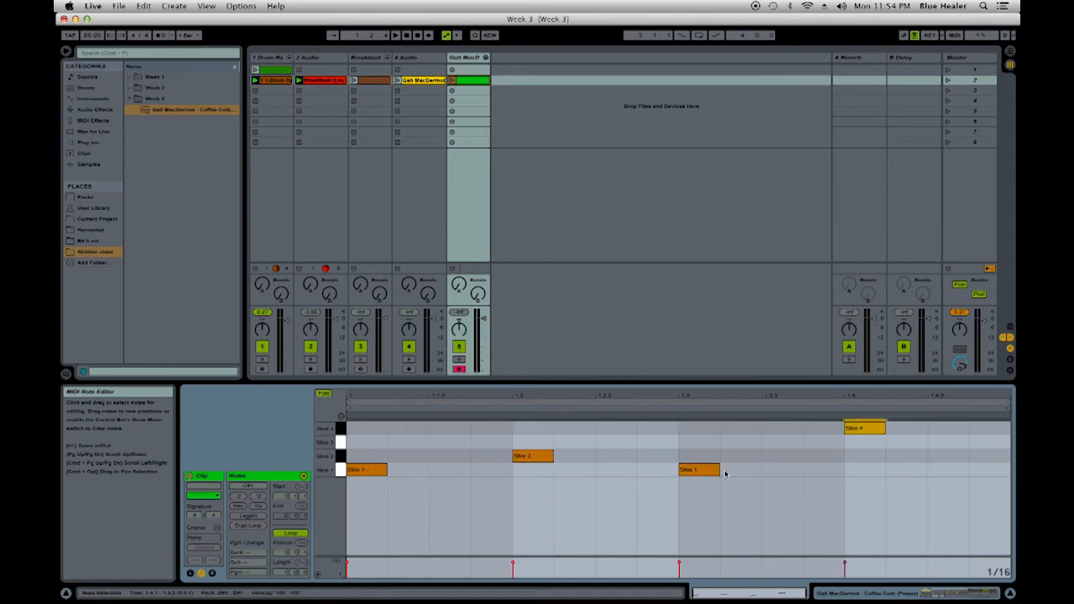
pyautogui.click(451, 81)
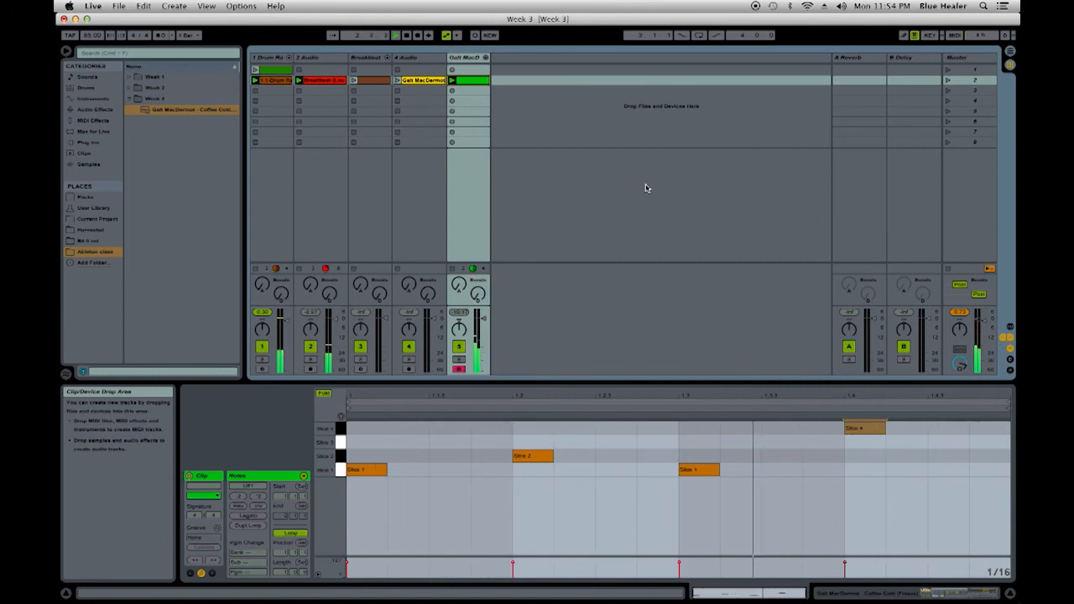
# - Remove the notes on 1.2 and 1.4, move the 1.3 note to Slice 4 and audition the pattern
pyautogui.doubleClick(532, 456)
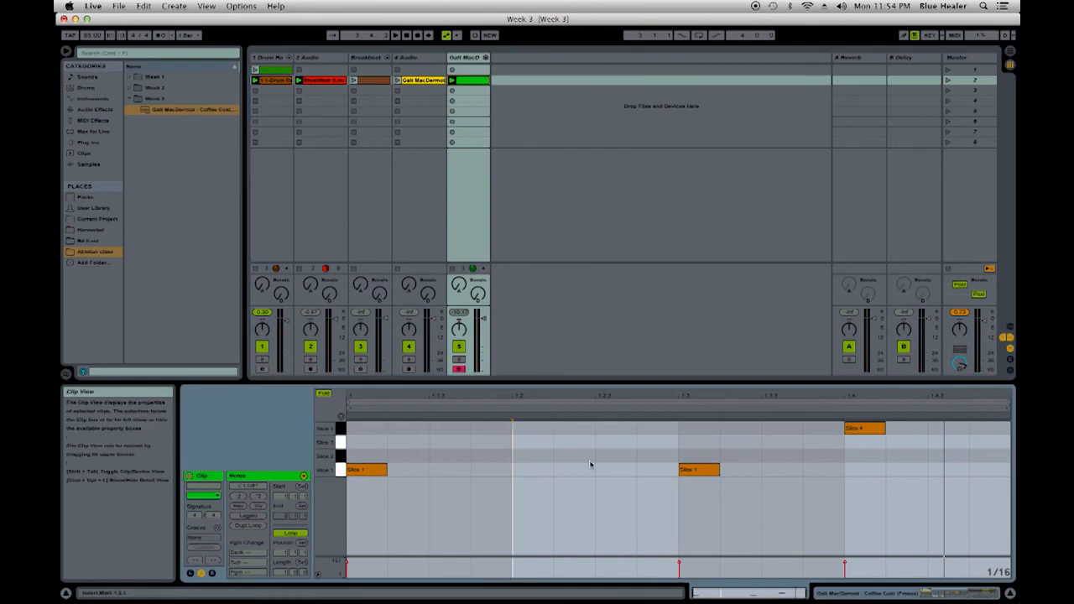
pyautogui.doubleClick(870, 430)
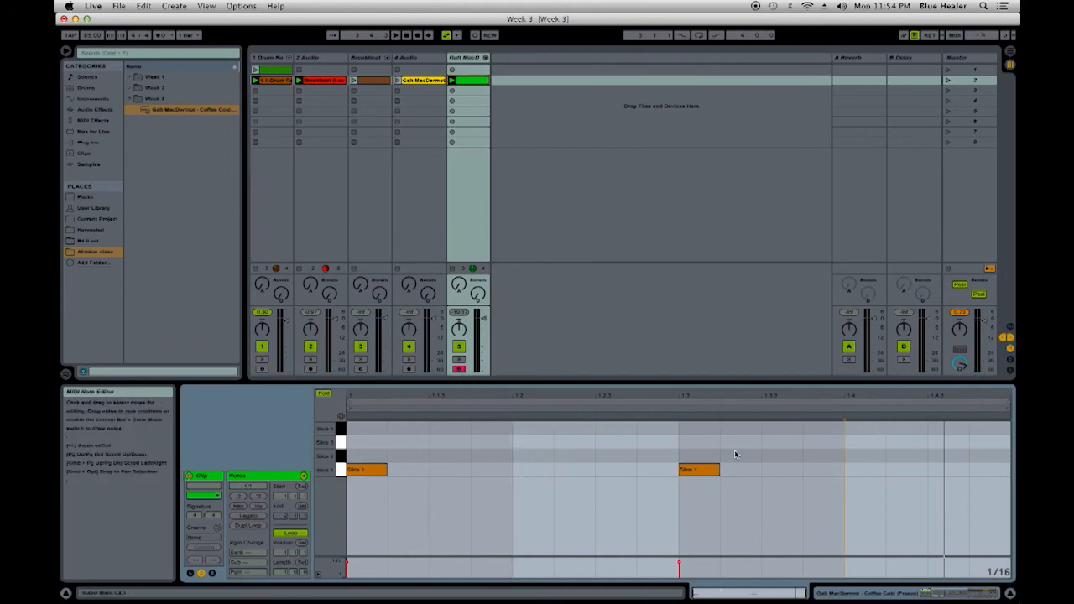
pyautogui.moveTo(691, 472); pyautogui.dragTo(692, 428)
pyautogui.press('space')
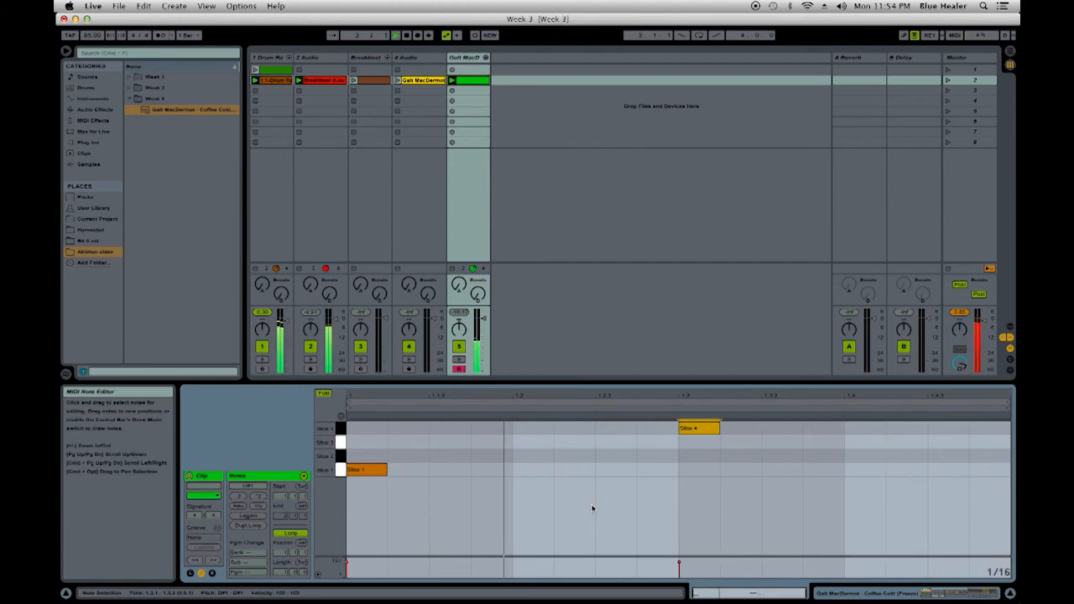
# - Open the sliced track's drum rack, select Slice 1 and examine the end of its sample region up close
pyautogui.doubleClick(464, 61)
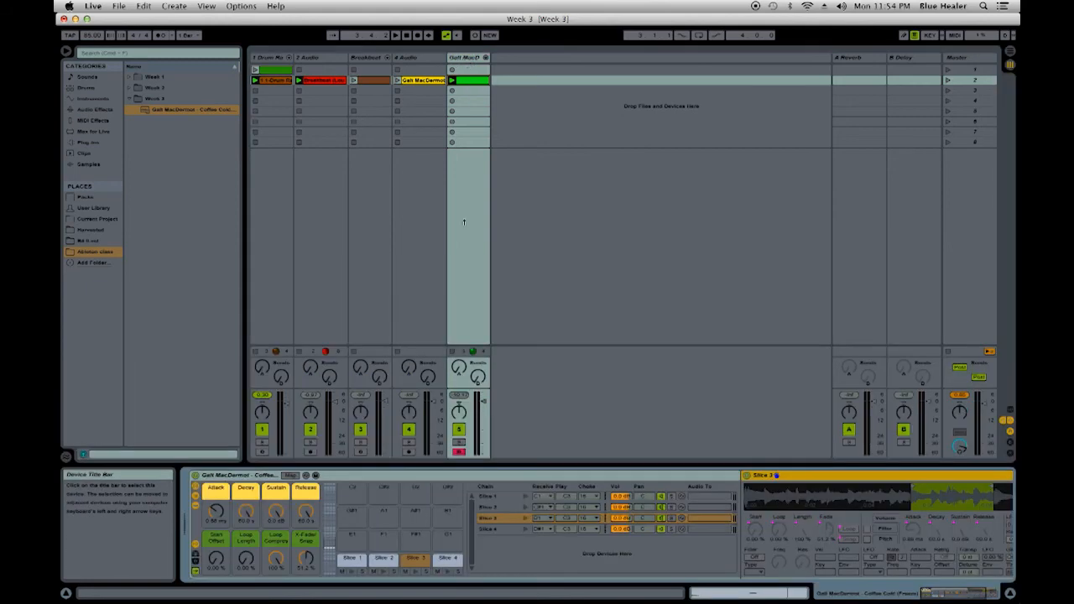
pyautogui.click(352, 565)
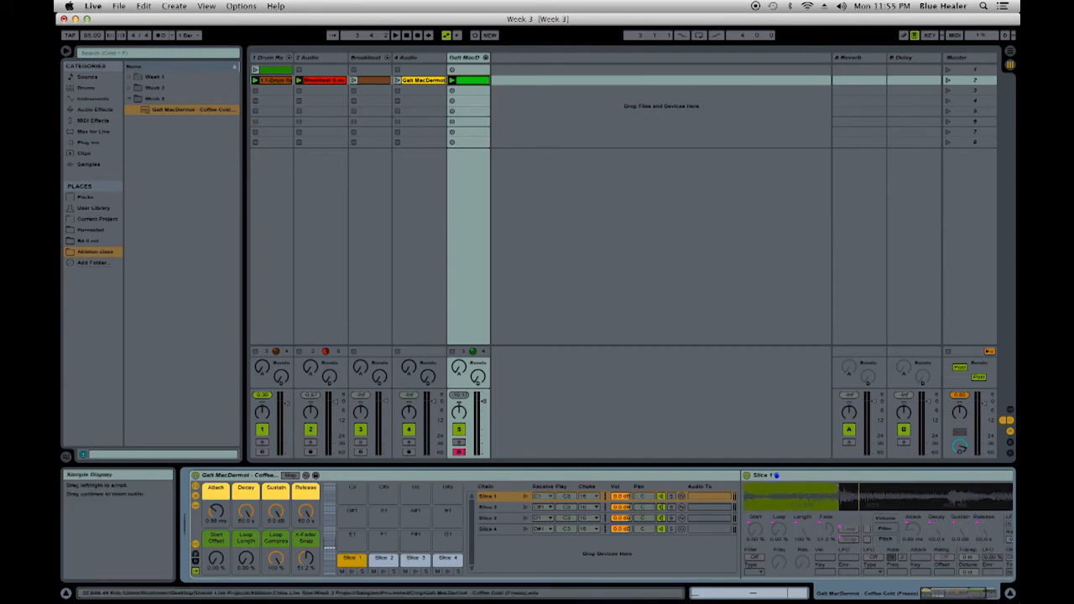
pyautogui.moveTo(948, 592); pyautogui.dragTo(959, 589)
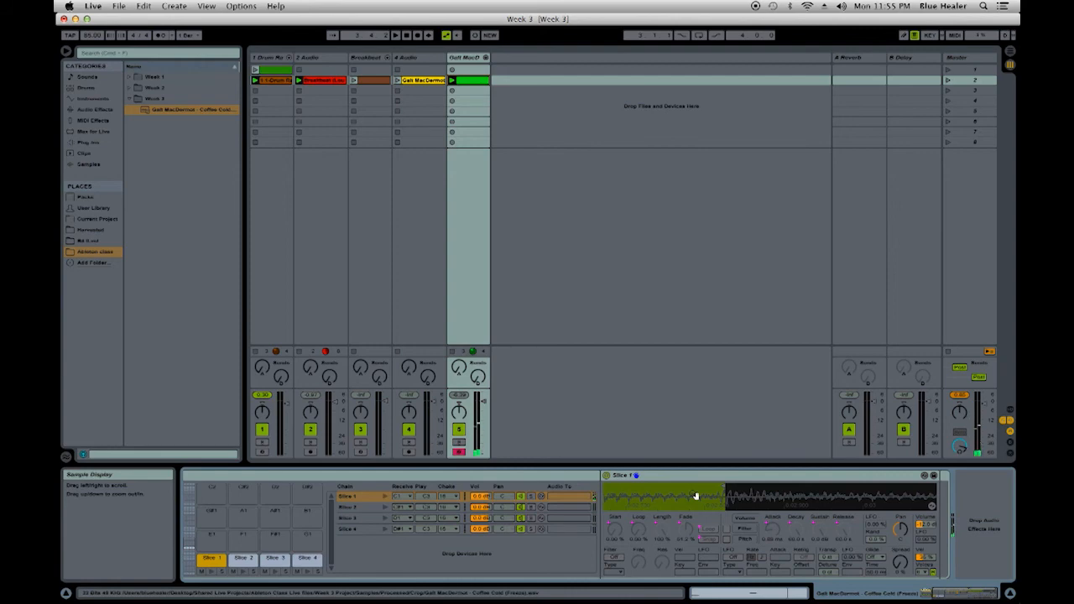
pyautogui.moveTo(724, 487)
pyautogui.mouseDown()
pyautogui.moveTo(706, 487)
pyautogui.moveTo(723, 519)
pyautogui.mouseUp()
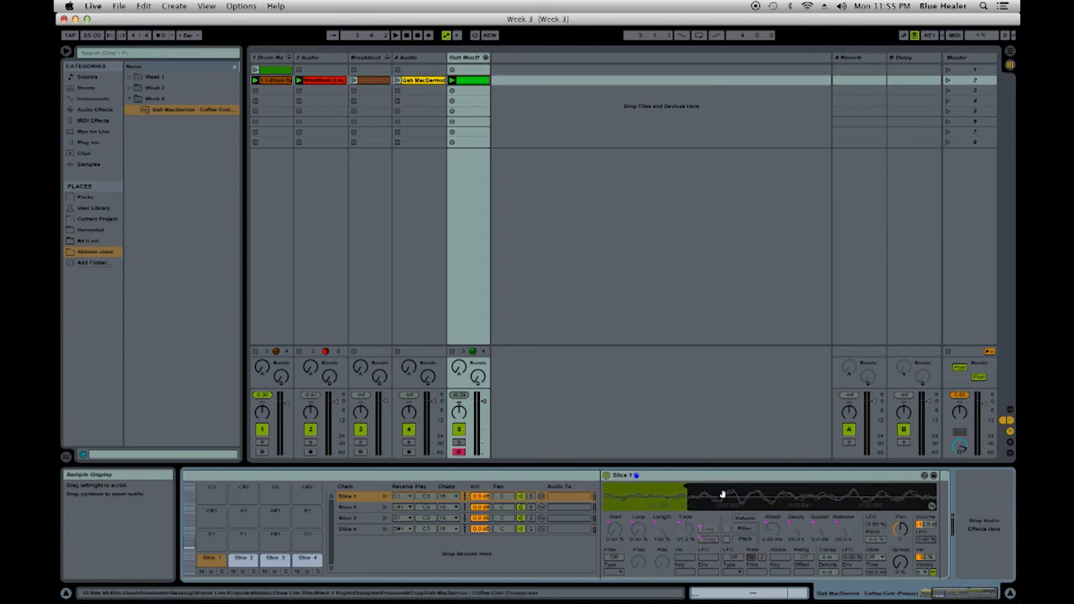
pyautogui.moveTo(698, 497); pyautogui.dragTo(698, 463)
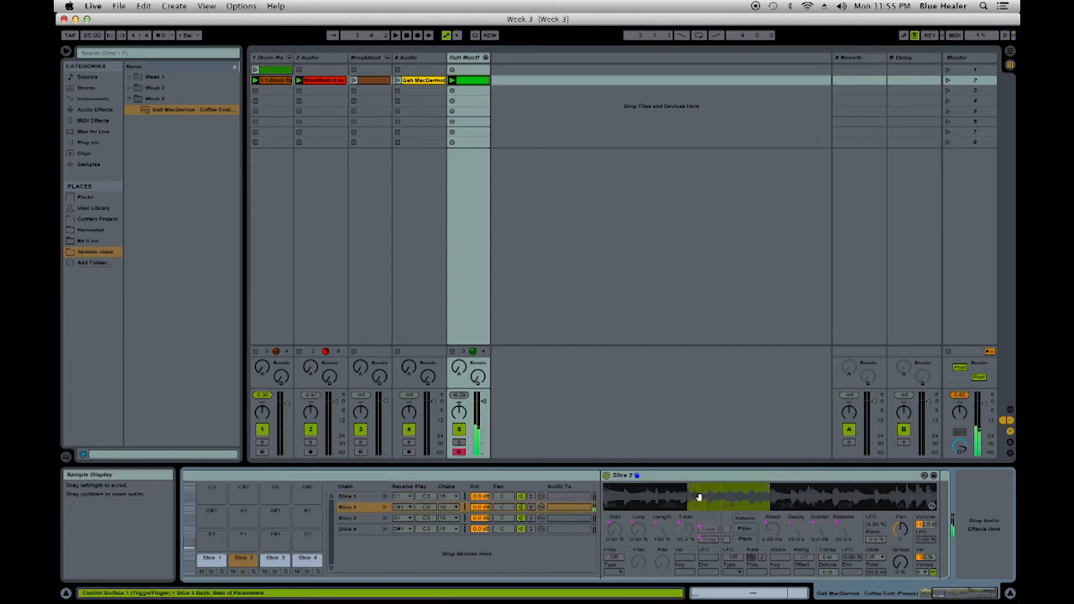
# - Examine the end of Slice 2's sample region and both edges of Slice 3's region up close
pyautogui.moveTo(774, 492); pyautogui.dragTo(774, 530)
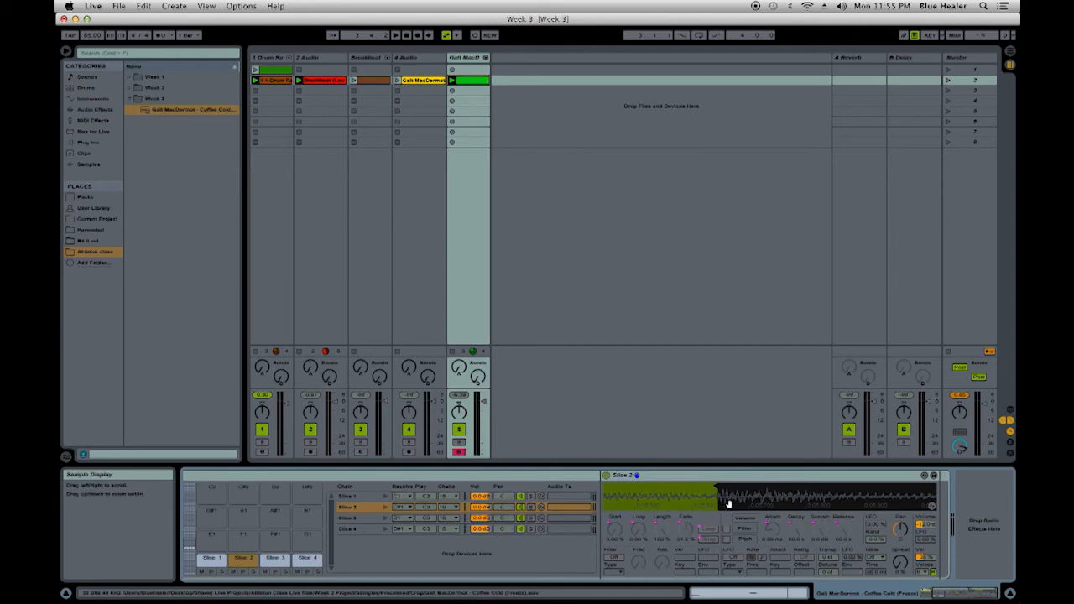
pyautogui.moveTo(729, 502); pyautogui.dragTo(725, 488)
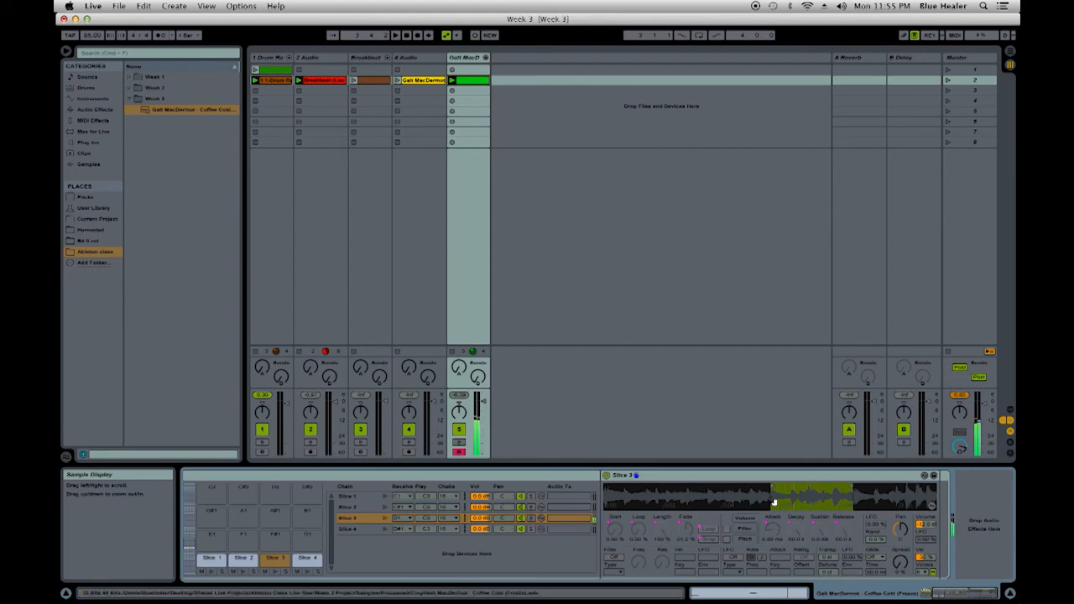
pyautogui.moveTo(781, 496); pyautogui.dragTo(948, 556)
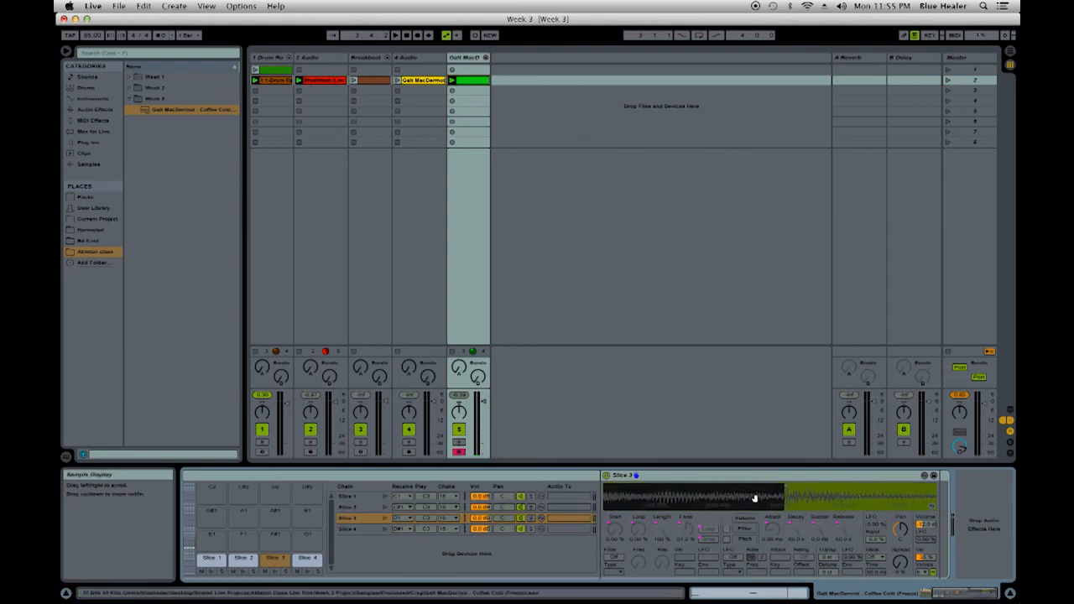
pyautogui.moveTo(780, 499); pyautogui.dragTo(769, 449)
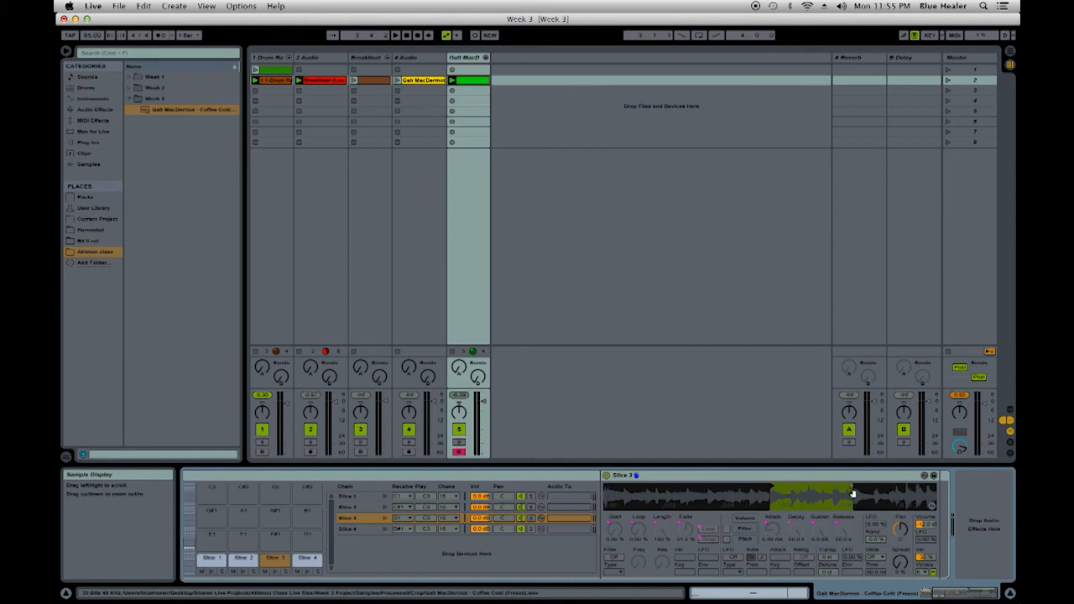
pyautogui.moveTo(853, 498); pyautogui.dragTo(819, 533)
pyautogui.moveTo(814, 487)
pyautogui.mouseDown()
pyautogui.moveTo(795, 489)
pyautogui.moveTo(802, 505)
pyautogui.moveTo(822, 478)
pyautogui.moveTo(856, 467)
pyautogui.moveTo(856, 507)
pyautogui.mouseUp()
pyautogui.click(857, 507)
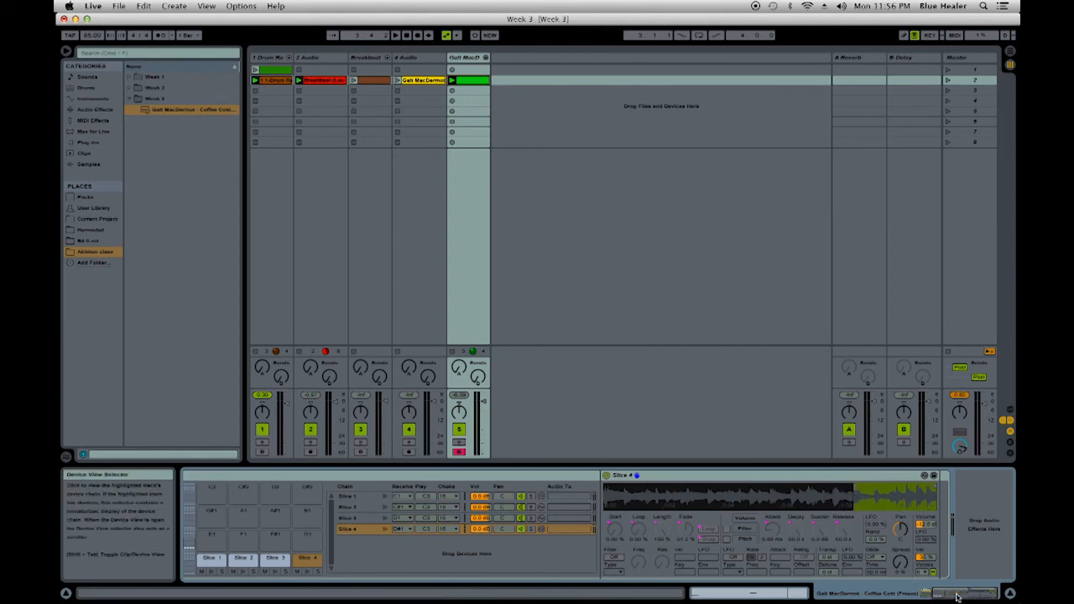
# - Check the start of Slice 1's waveform, lower the drum rack's Attack macro to about 0.75 ms and review the clip's notes
pyautogui.moveTo(957, 595); pyautogui.dragTo(934, 593)
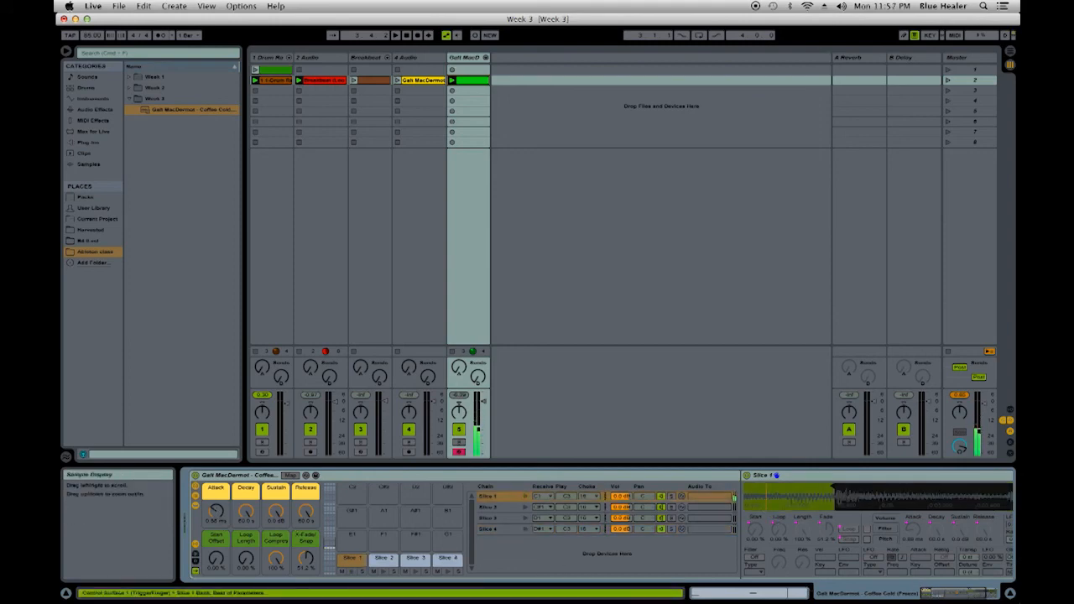
pyautogui.moveTo(789, 501); pyautogui.dragTo(753, 533)
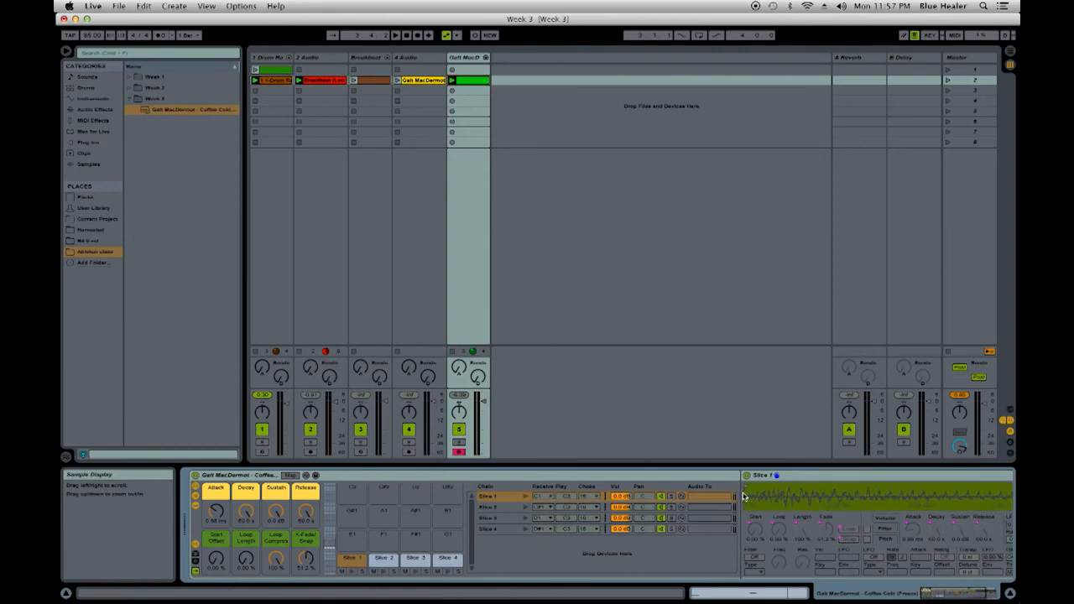
pyautogui.moveTo(218, 513)
pyautogui.mouseDown()
pyautogui.moveTo(217, 464)
pyautogui.moveTo(218, 503)
pyautogui.mouseUp()
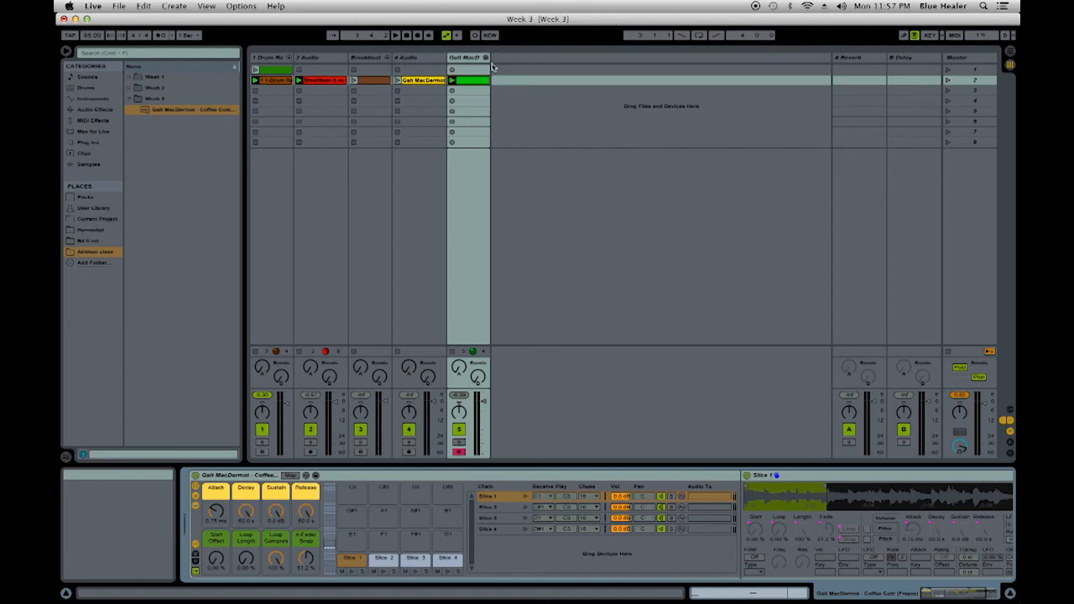
pyautogui.click(471, 84)
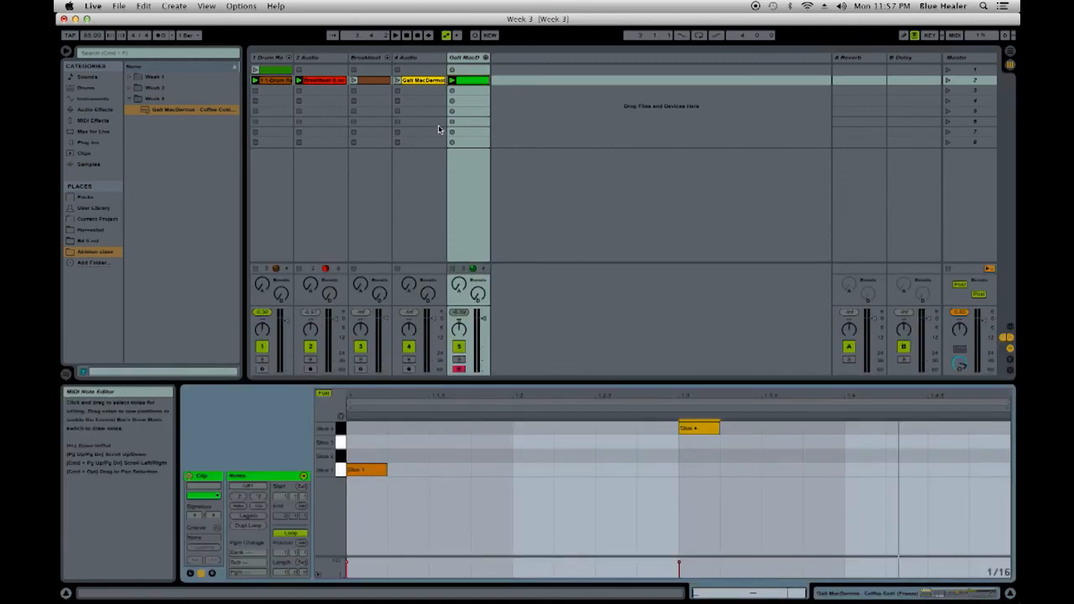
pyautogui.click(473, 57)
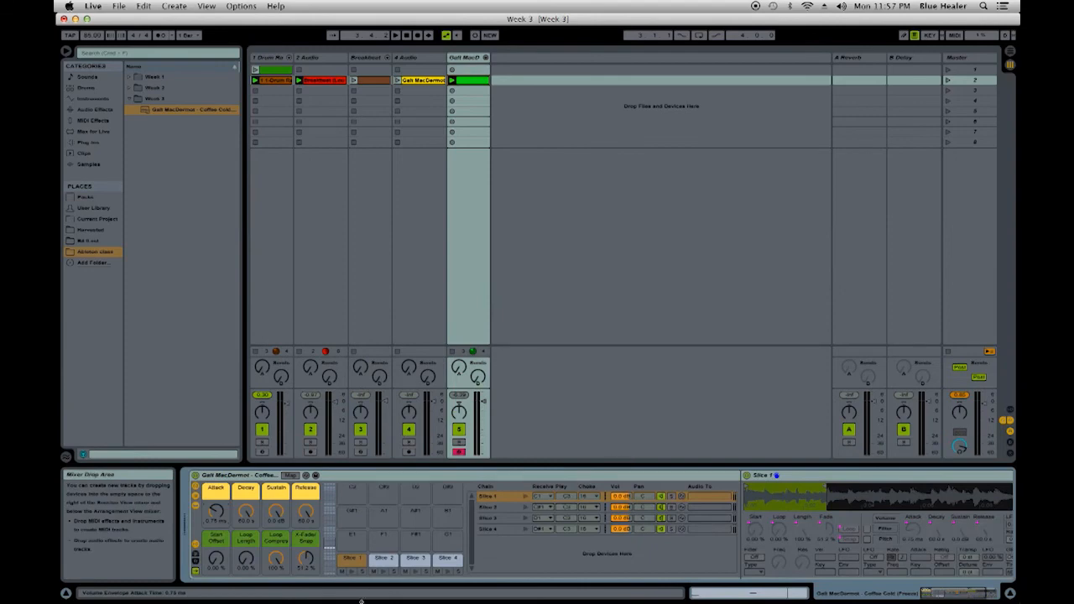